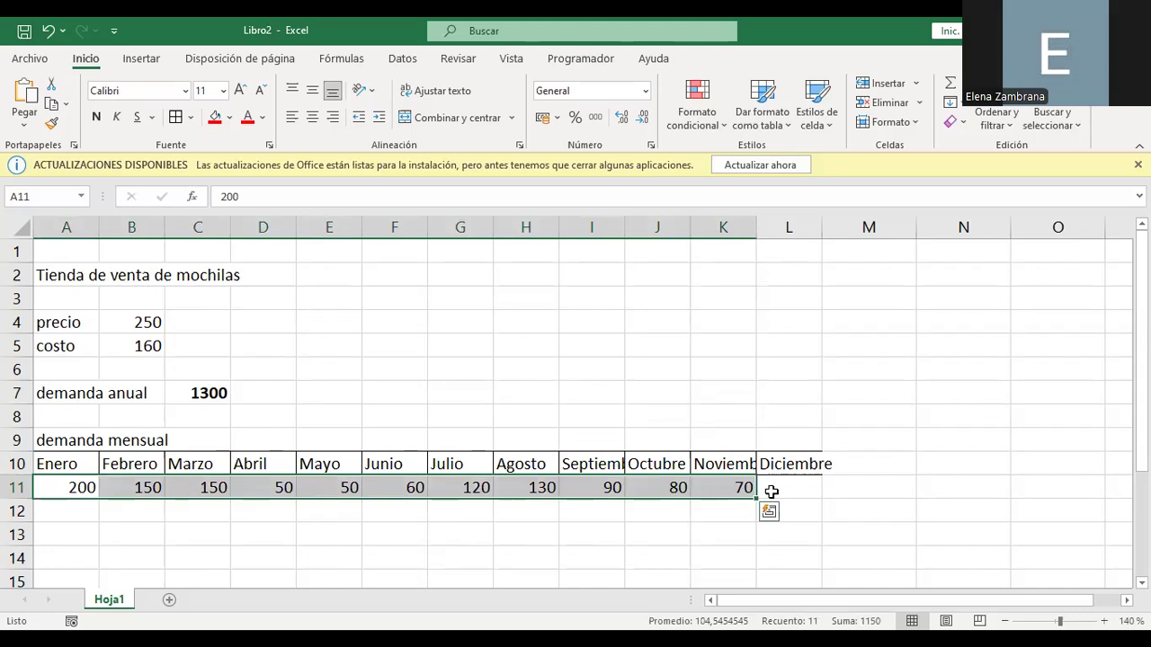
Enter 150 as the Diciembre demand in L11 and check the sum of the twelve monthly values.
text(150)
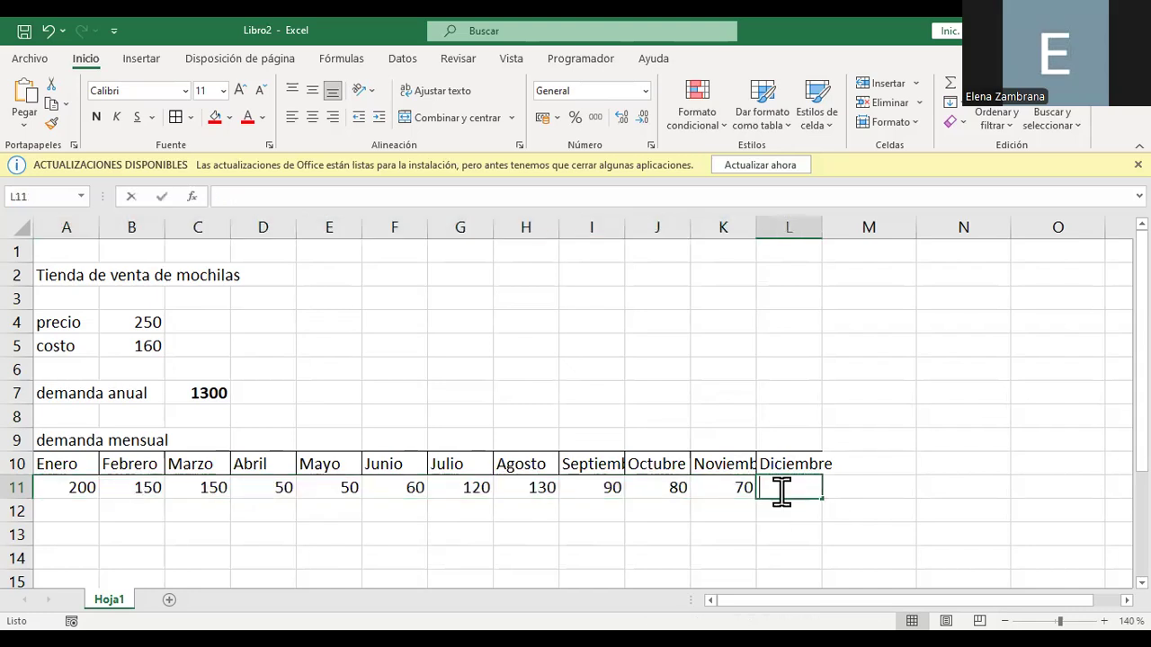
click(663, 547)
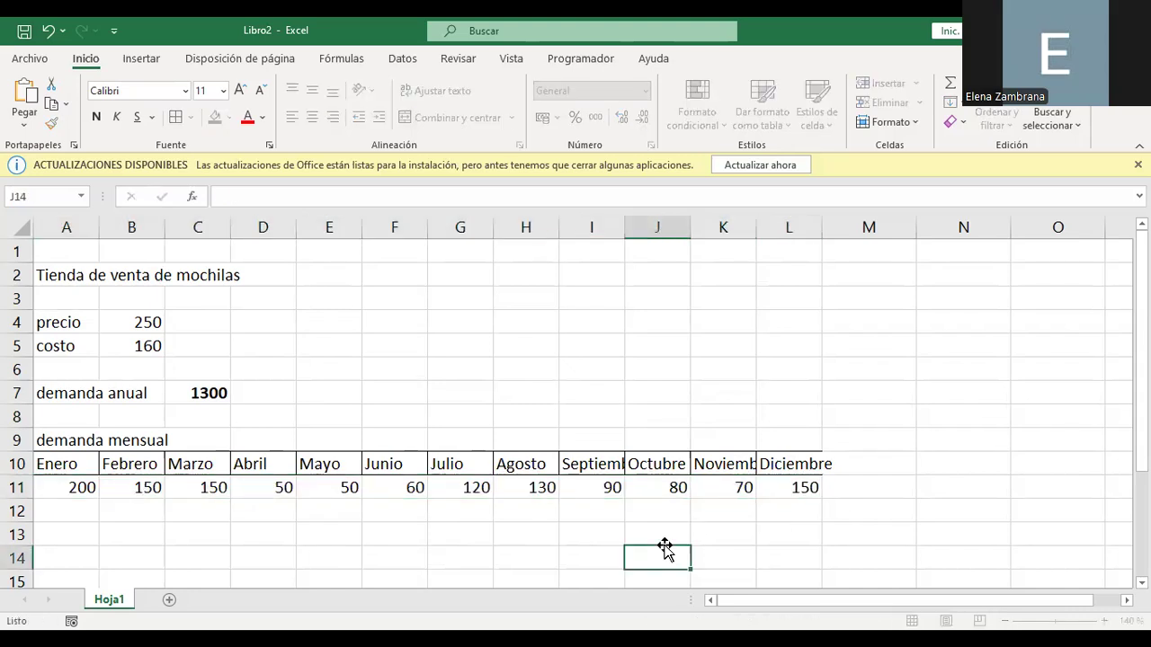
drag(81, 487, 766, 486)
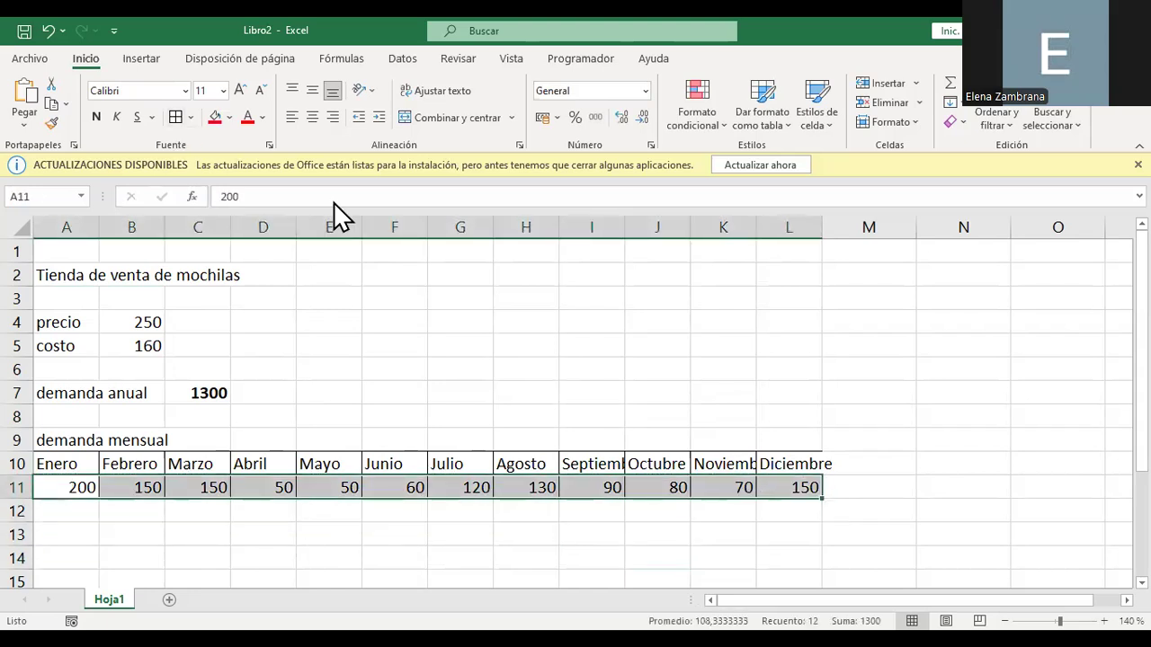
Total the monthly demands A11:L11 in M11 with AutoSum.
click(882, 486)
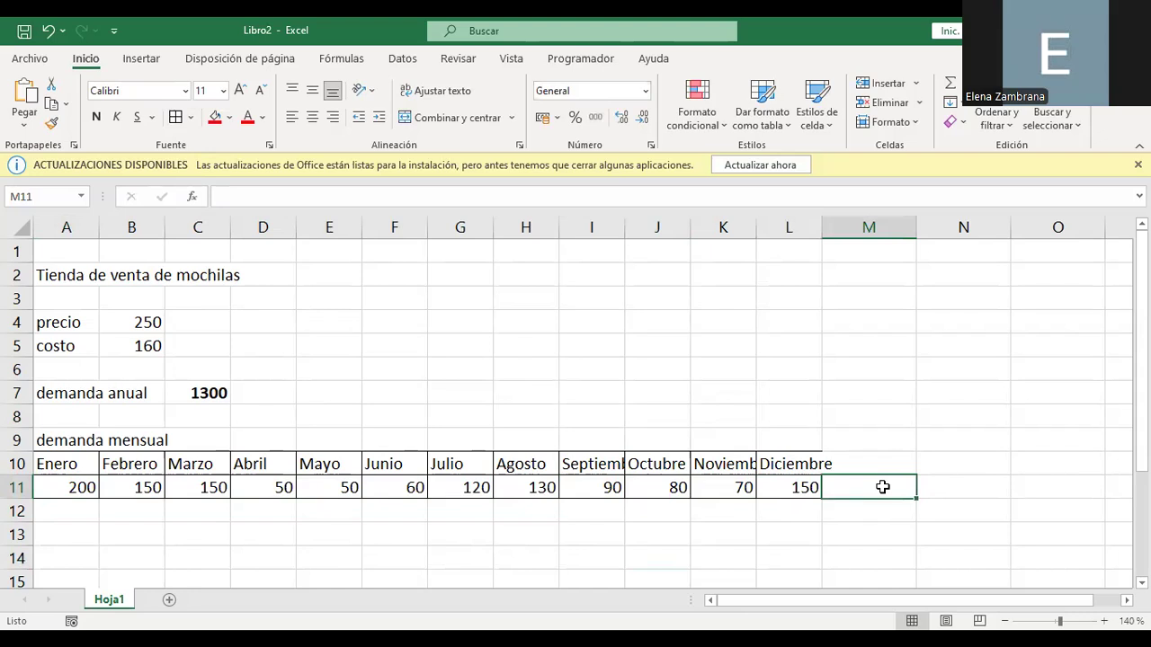
drag(72, 486, 776, 482)
click(950, 82)
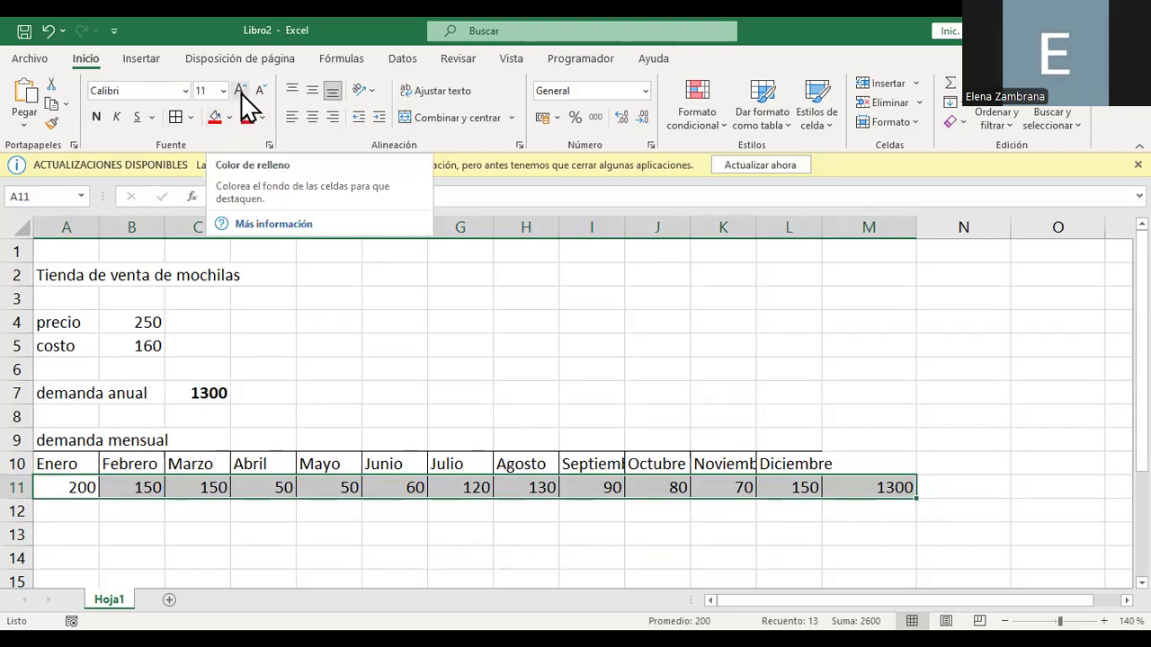
Make the demand total in M11 bold and compare it with the demanda anual value in C7.
key(ctrl+n)
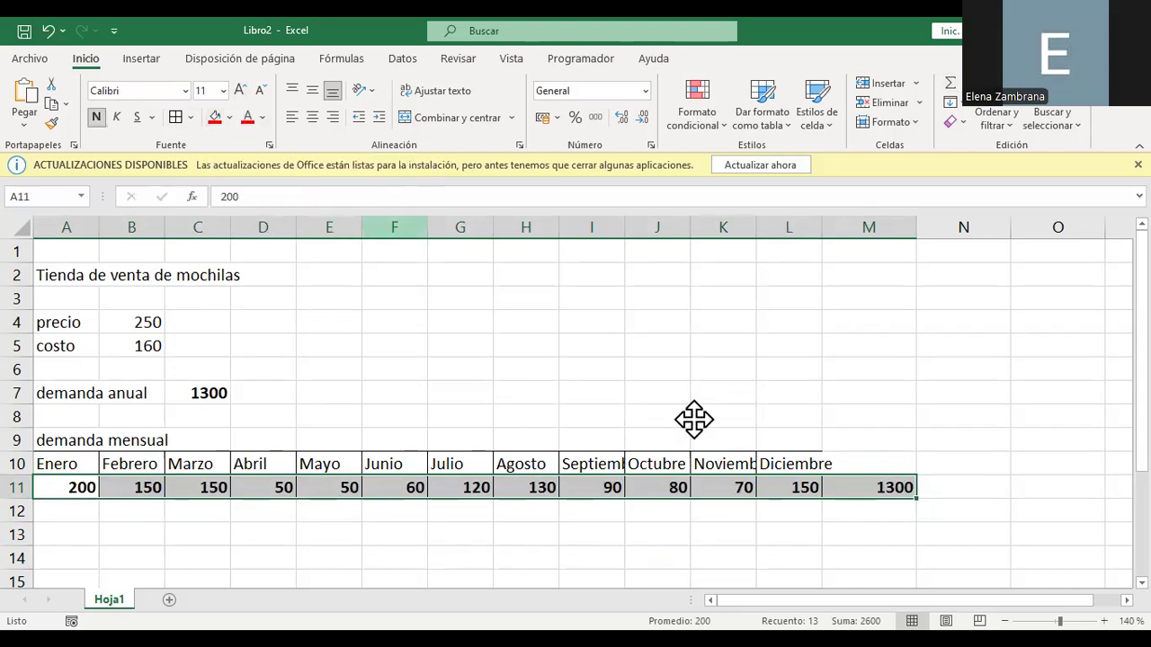
key(ctrl+z)
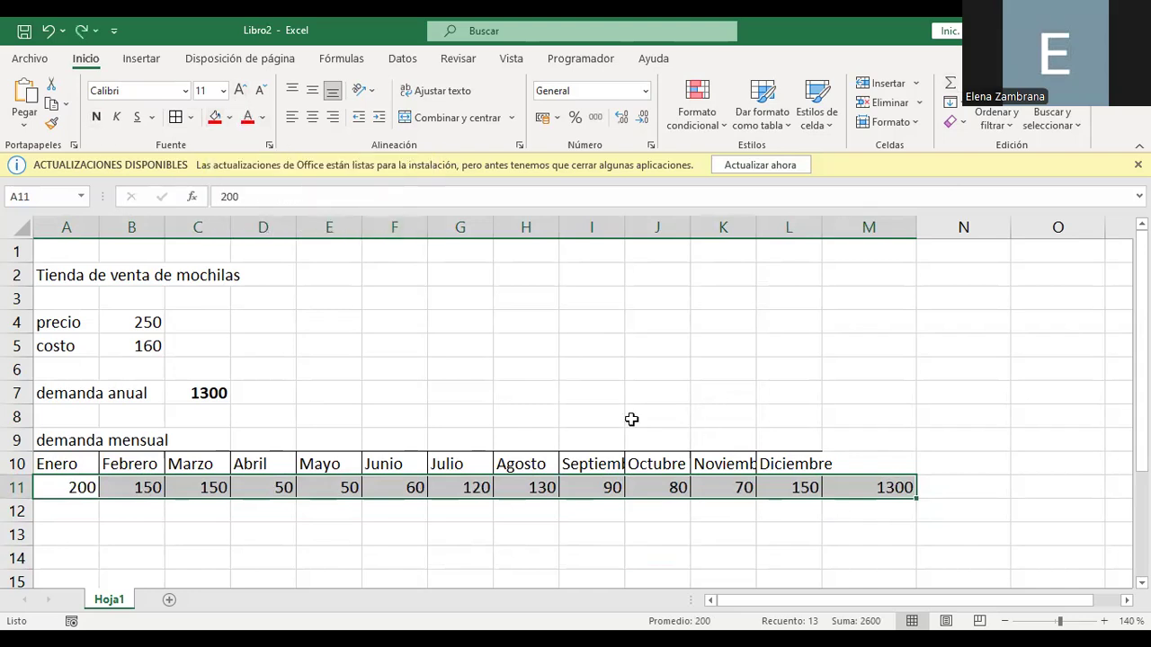
click(894, 488)
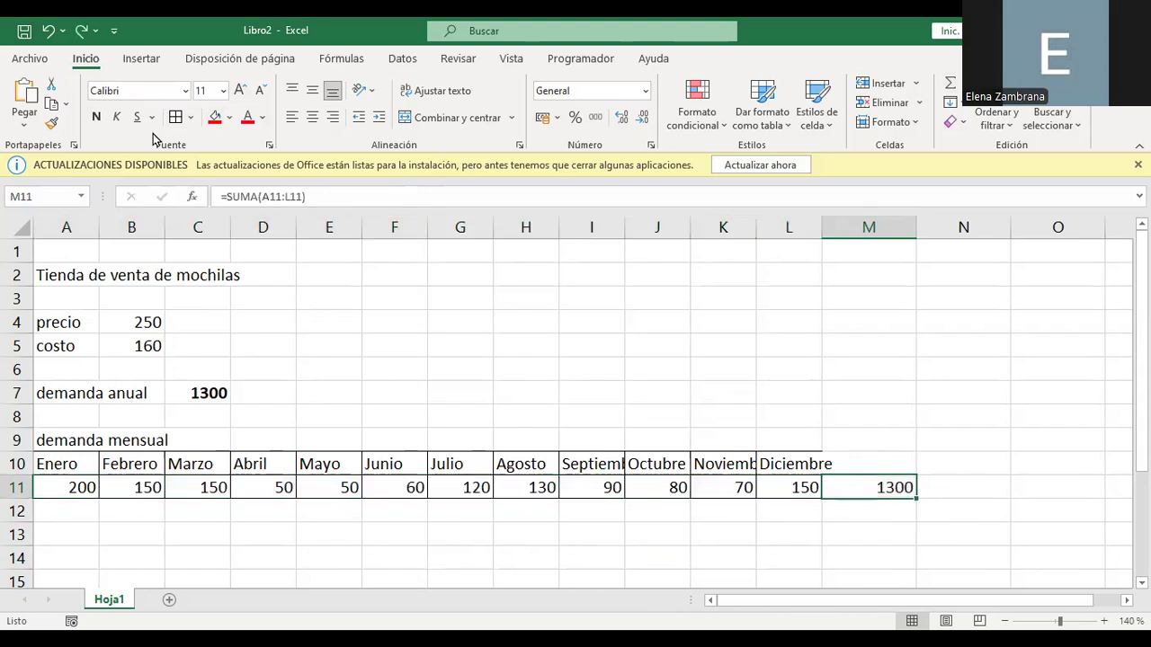
click(96, 117)
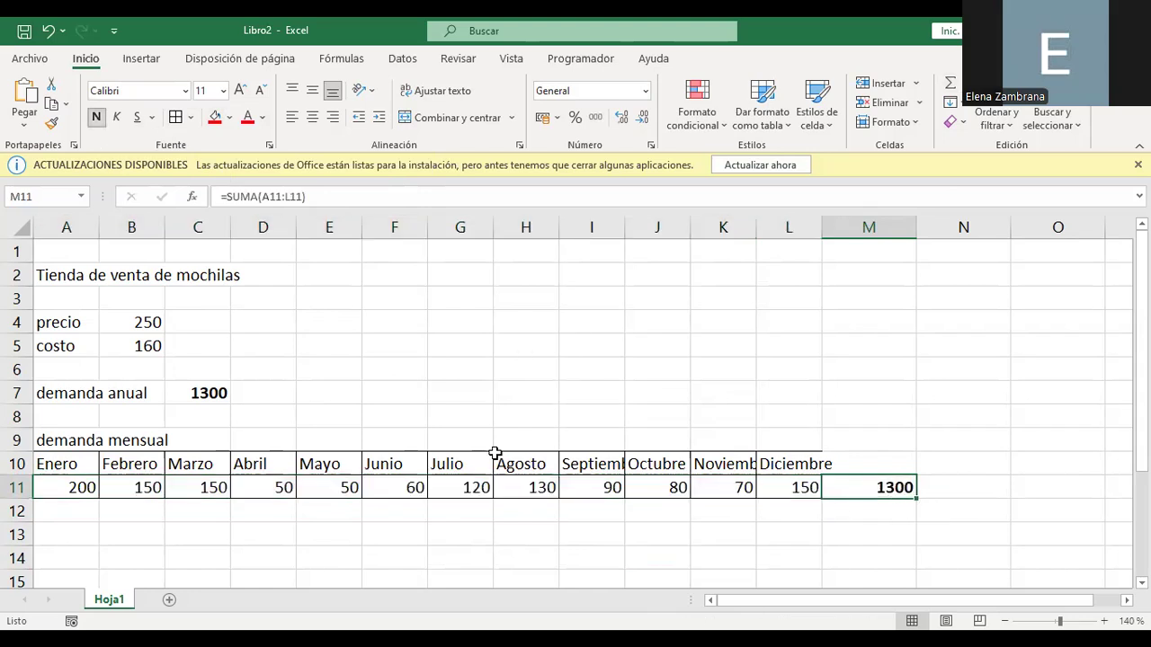
click(210, 395)
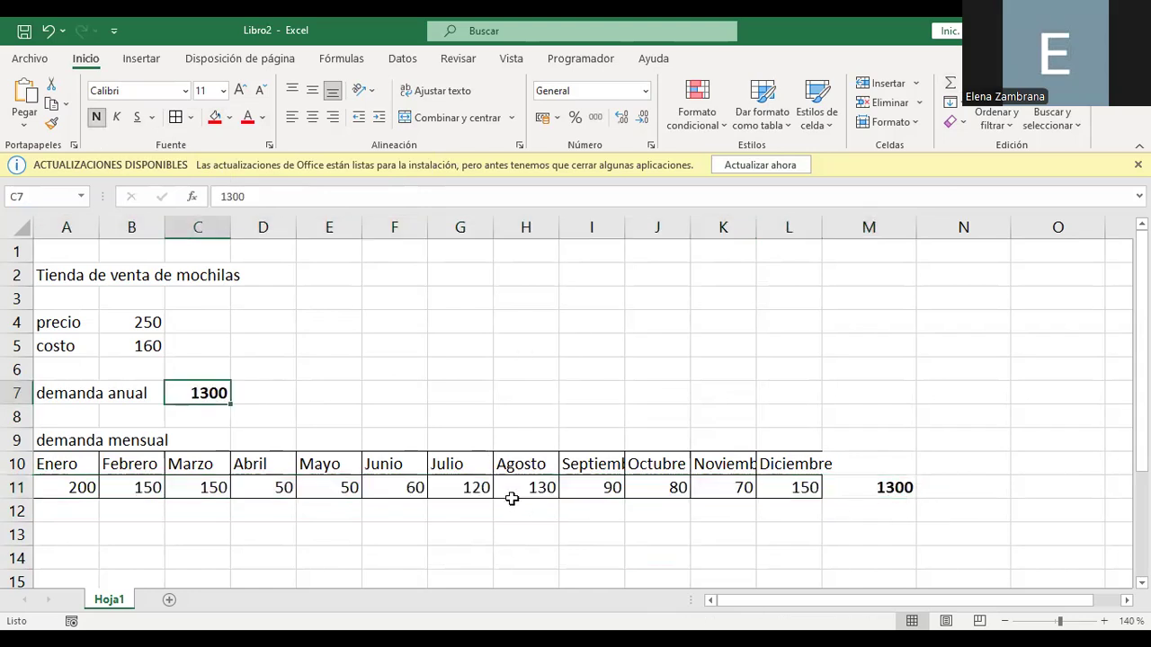
click(883, 487)
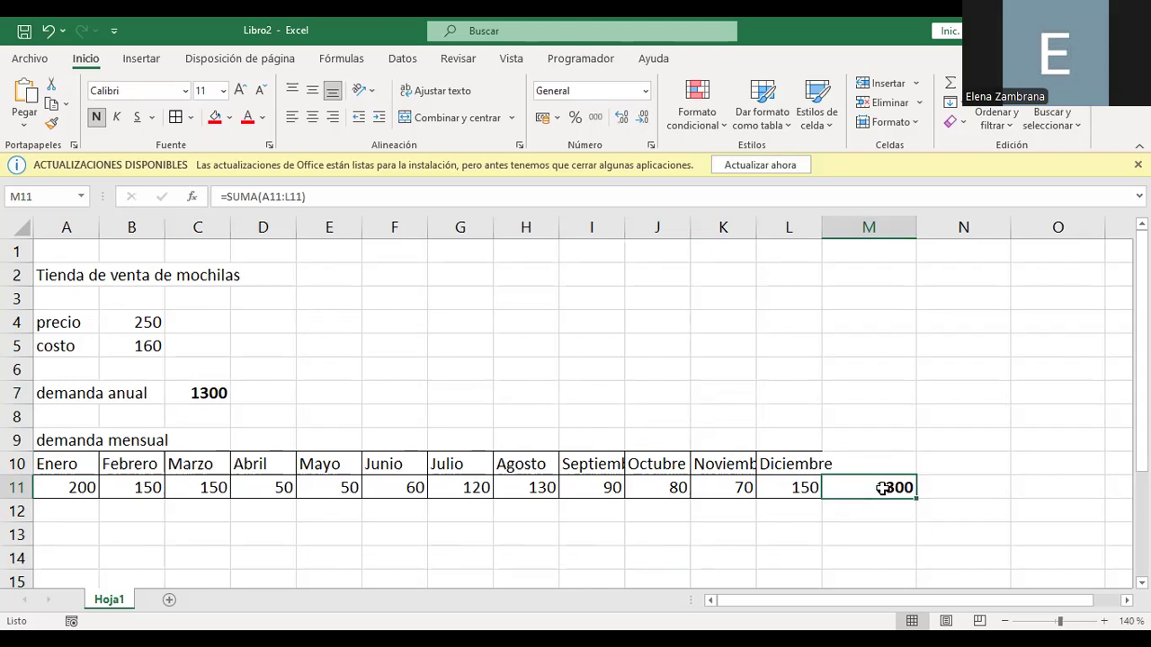
Add the heading "Balnce Inicial" in A14, below the monthly demand table.
key(Down)
key(Down)
key(Down)
key(Down)
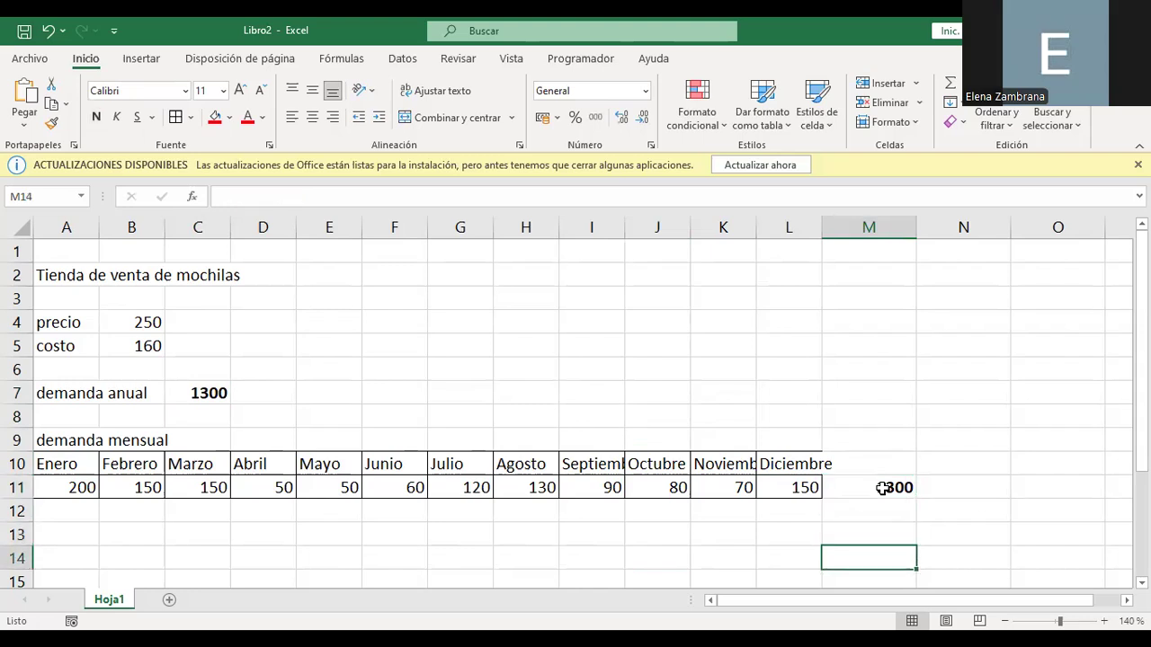
key(Left)
key(Left)
key(Left)
key(Left)
key(Left)
key(Left)
key(Left)
key(Left)
key(Left)
key(Left)
key(Left)
key(Left)
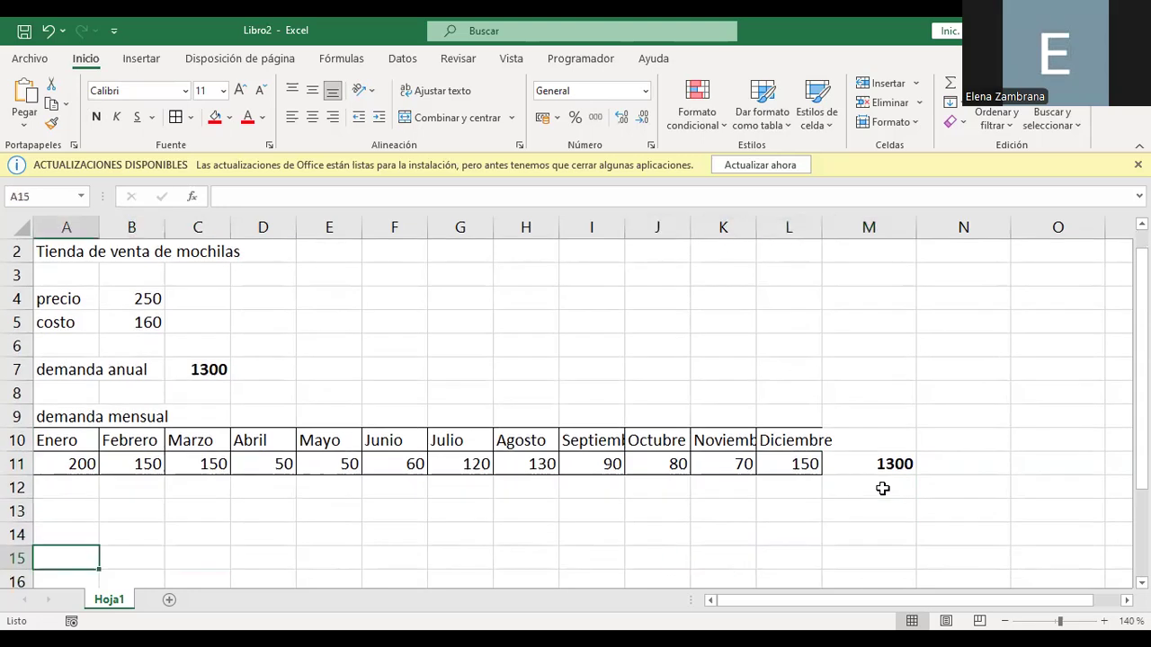
key(Up)
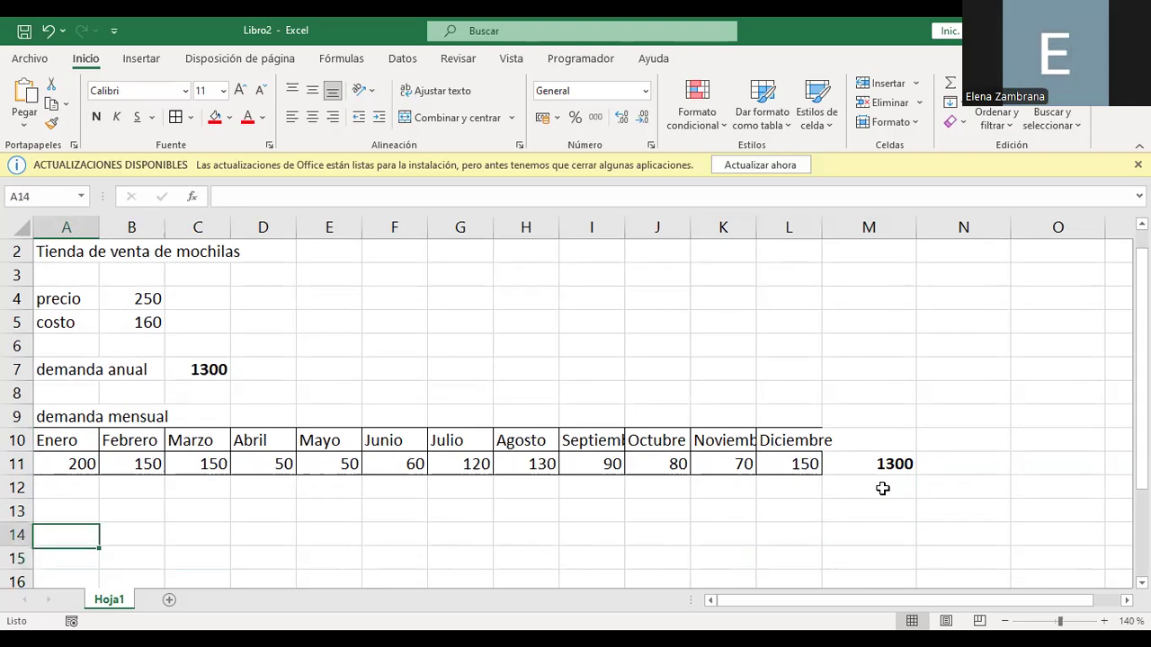
text(Balnce )
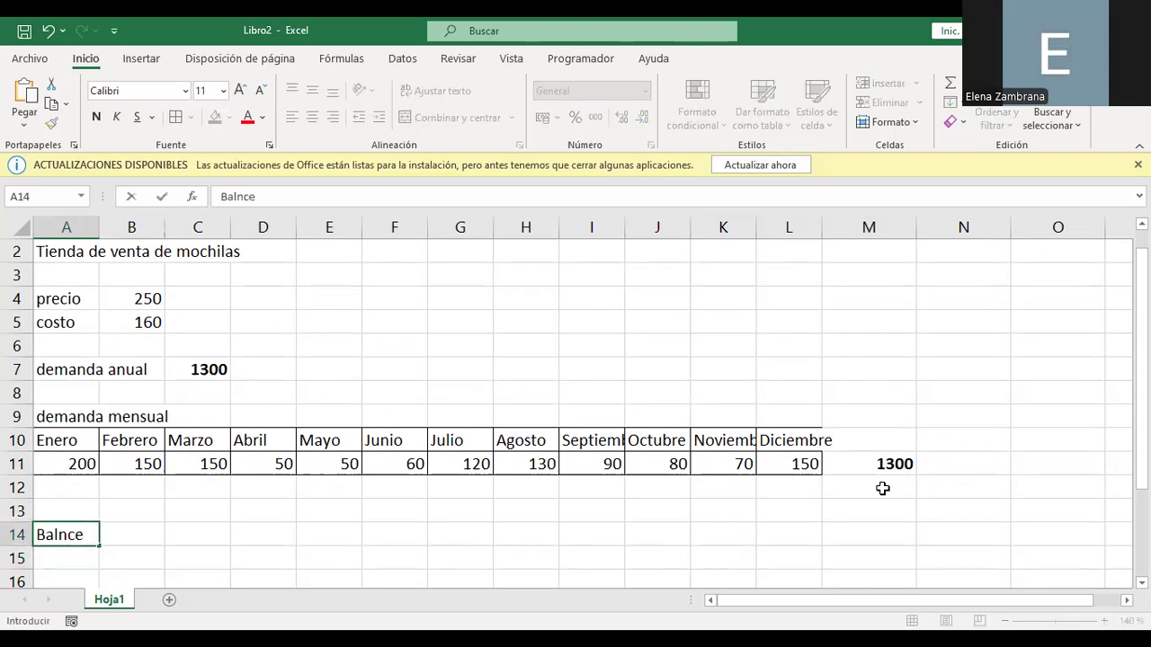
text(Inicial)
key(Return)
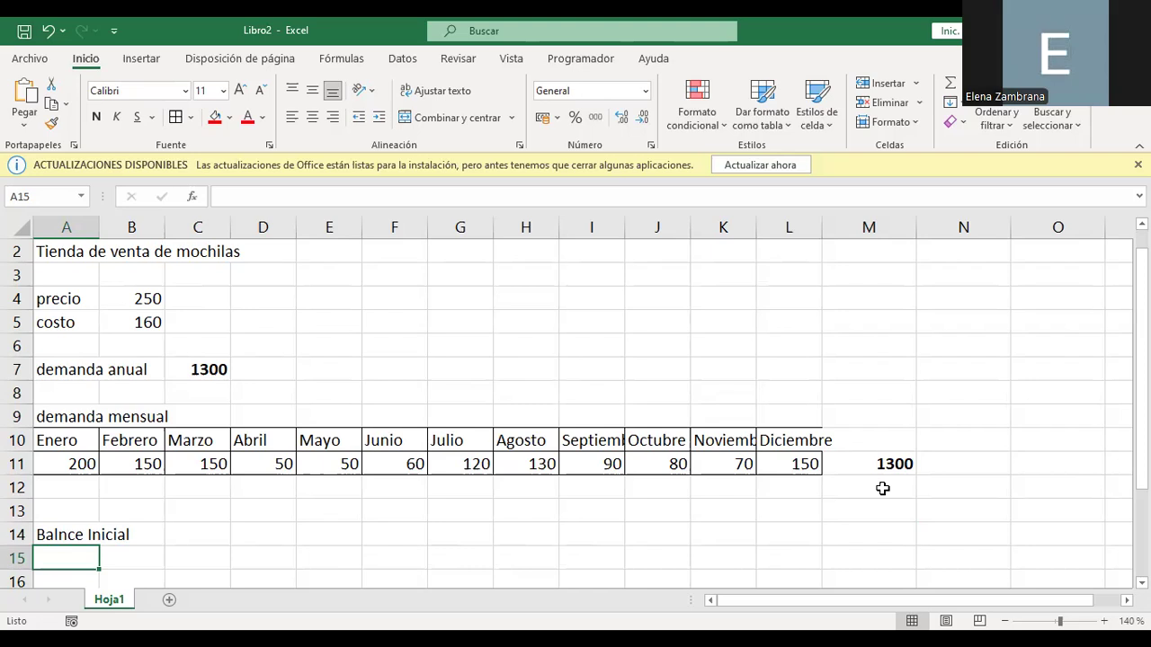
Add a Caja line in row 15 of the opening balance with an amount of 5000.
key(Down)
key(Down)
key(Down)
key(Down)
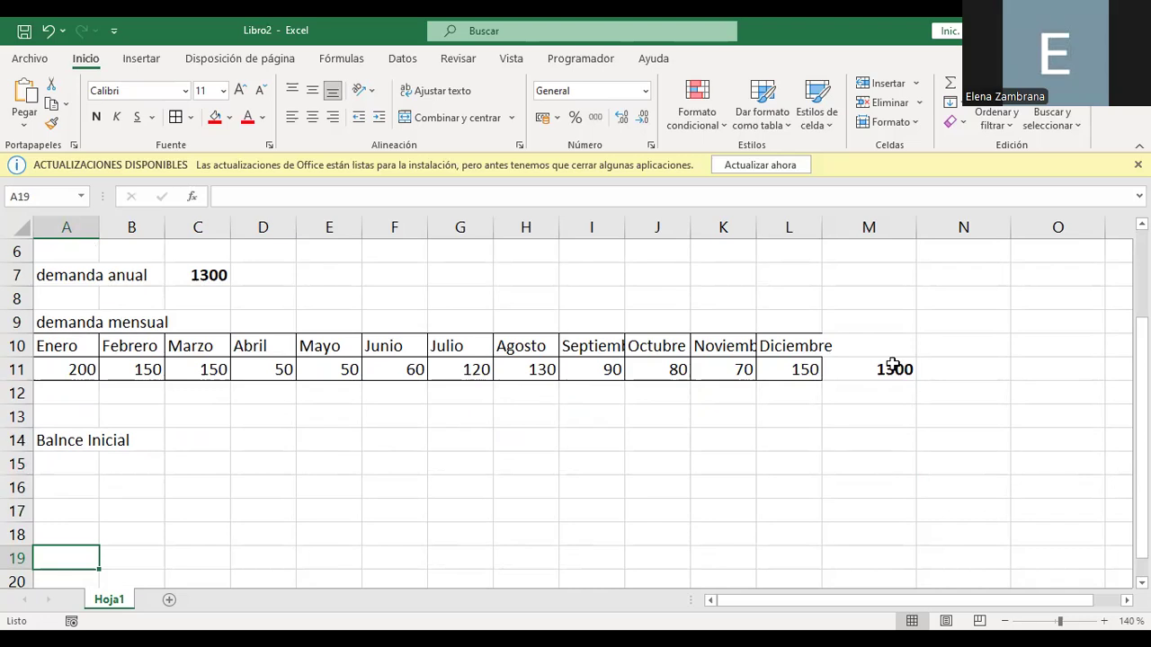
click(64, 469)
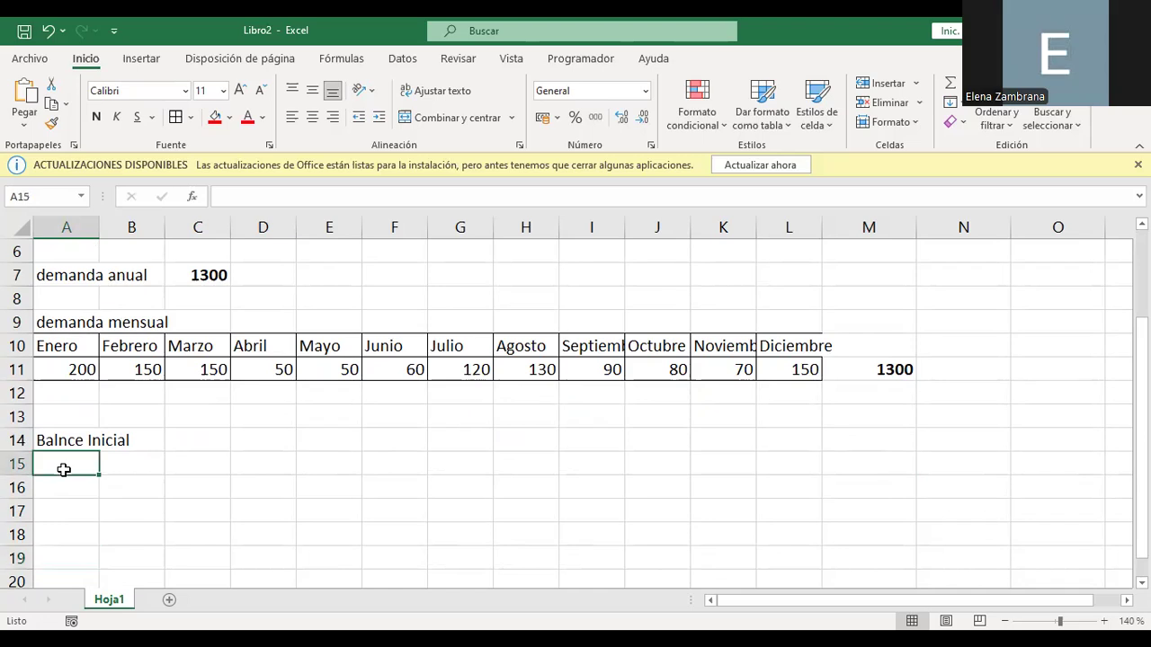
text(Caja)
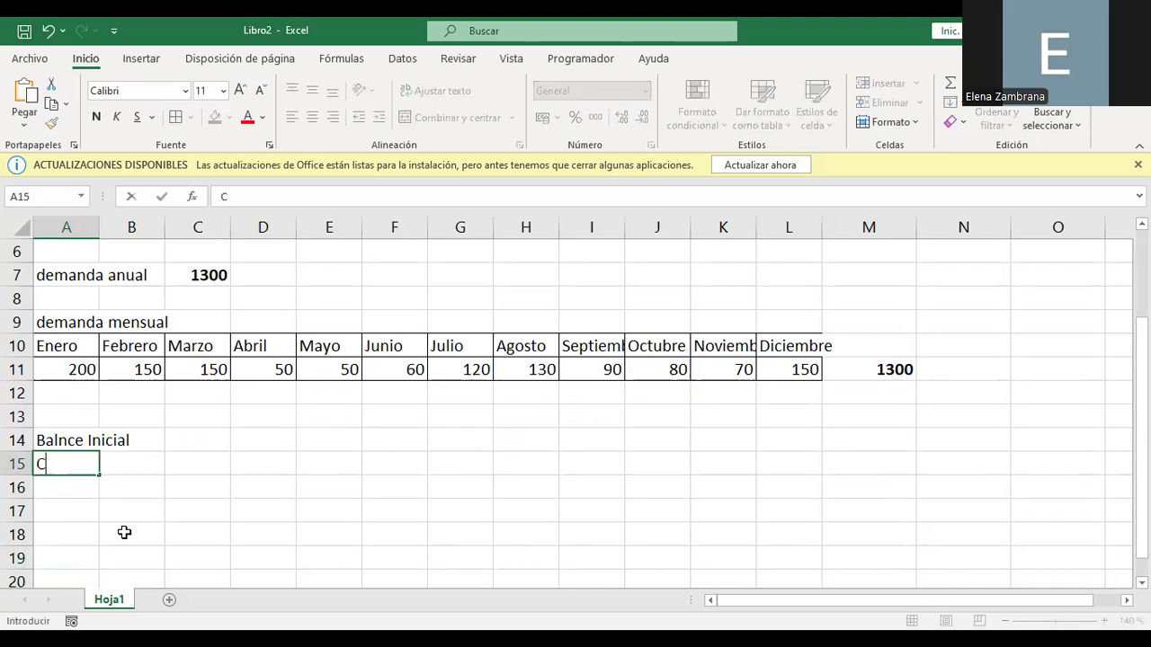
key(Return)
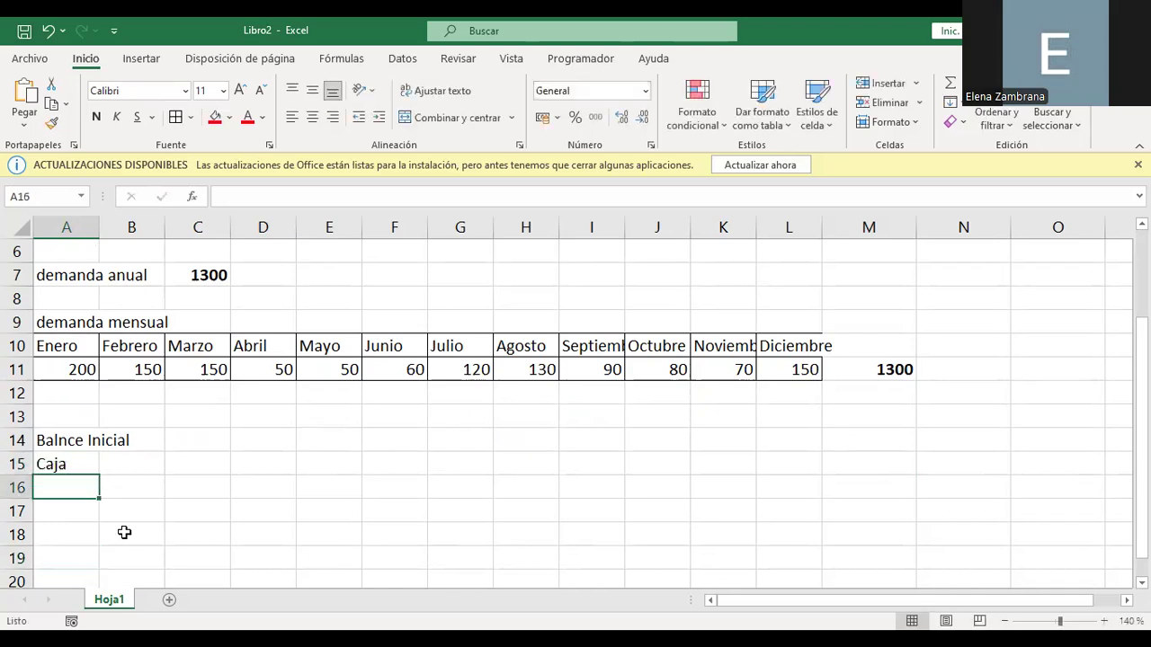
key(Right)
key(Up)
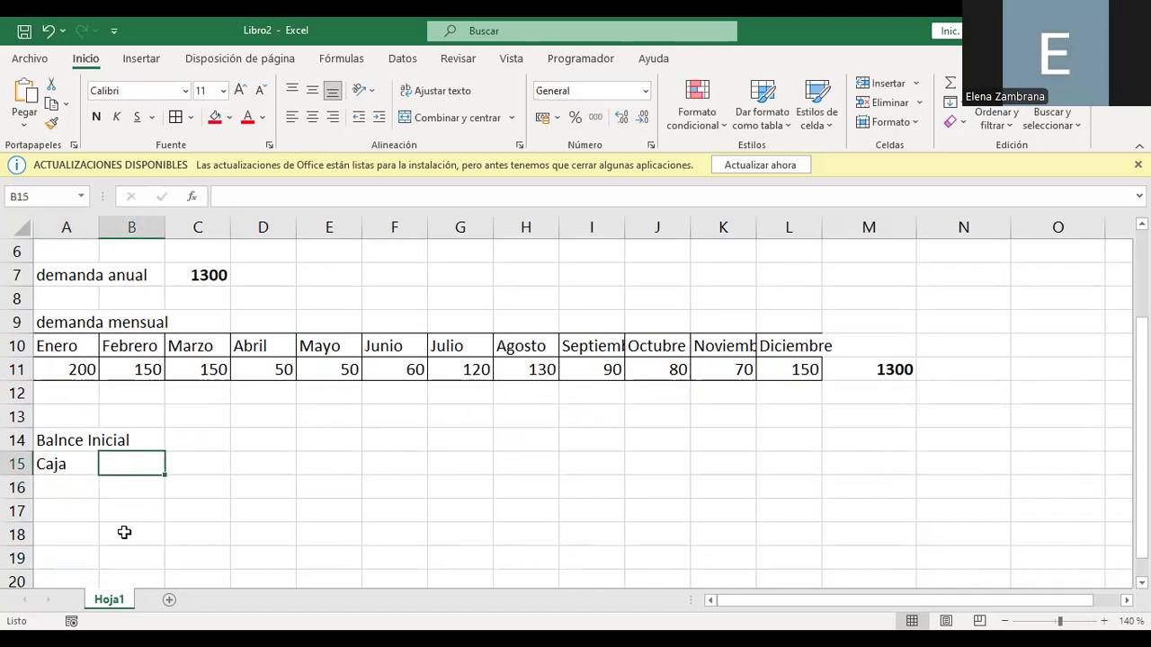
text(5000)
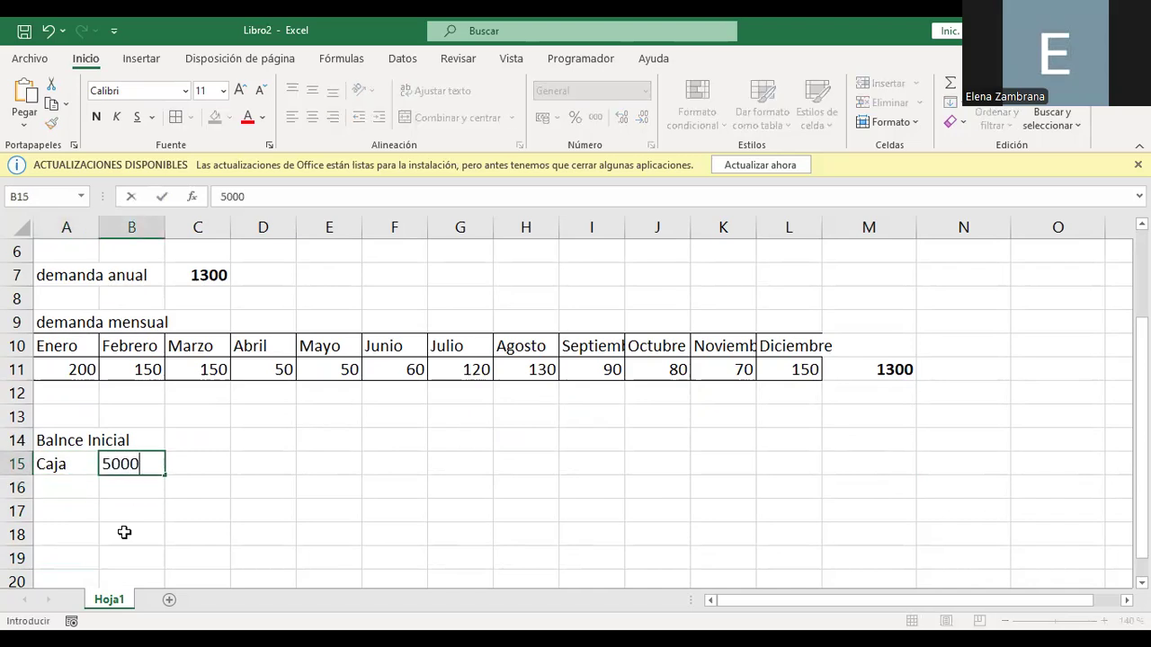
key(Return)
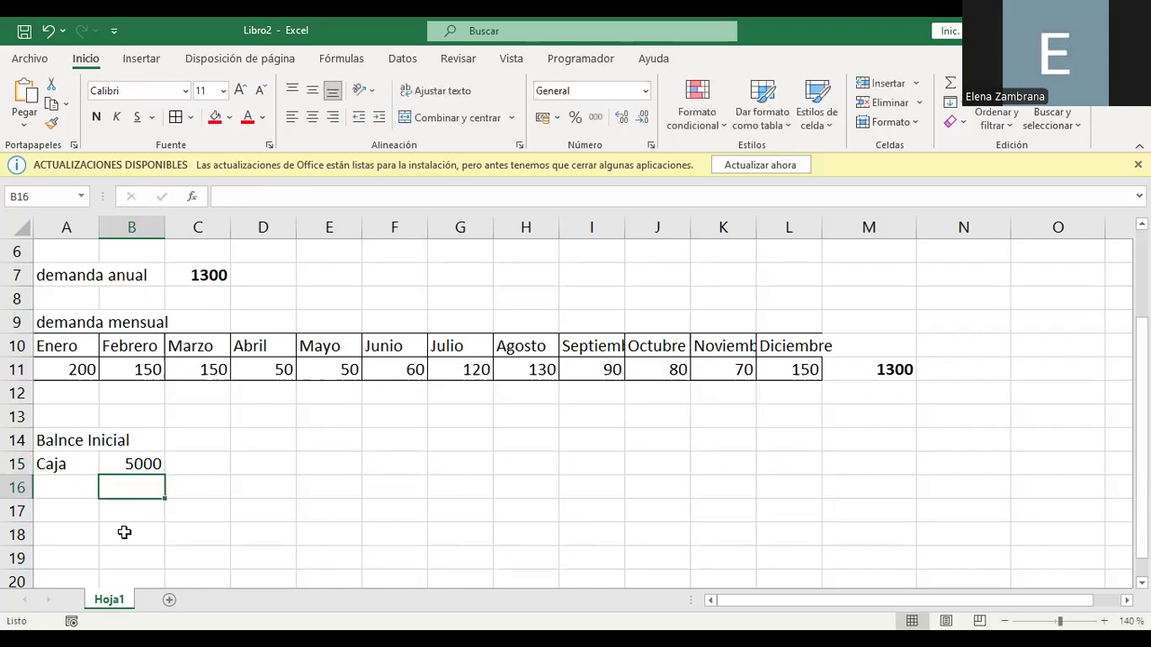
Add a Cxc line in row 16 of the opening balance with an amount of 0.
key(Left)
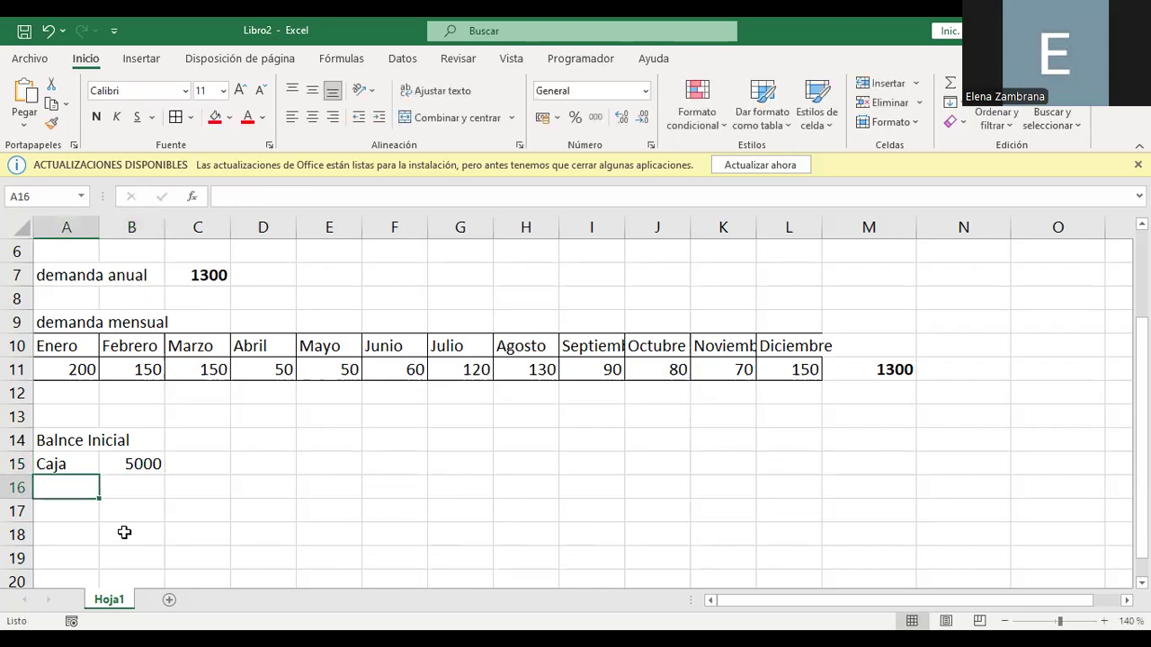
text(cx)
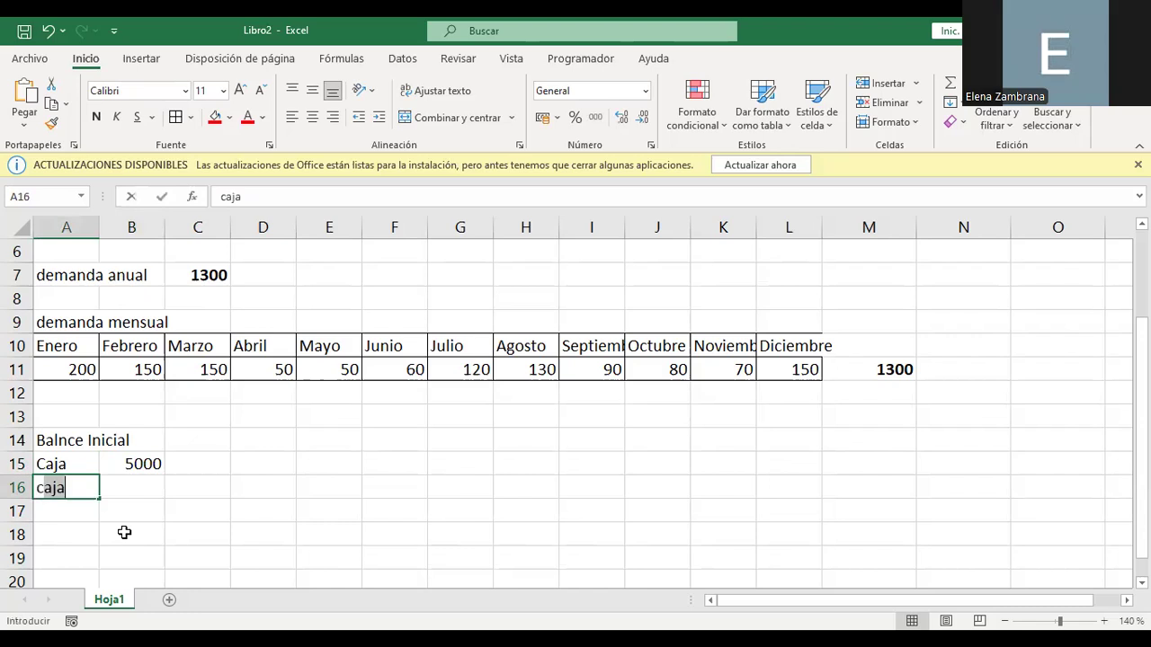
key(BackSpace)
key(BackSpace)
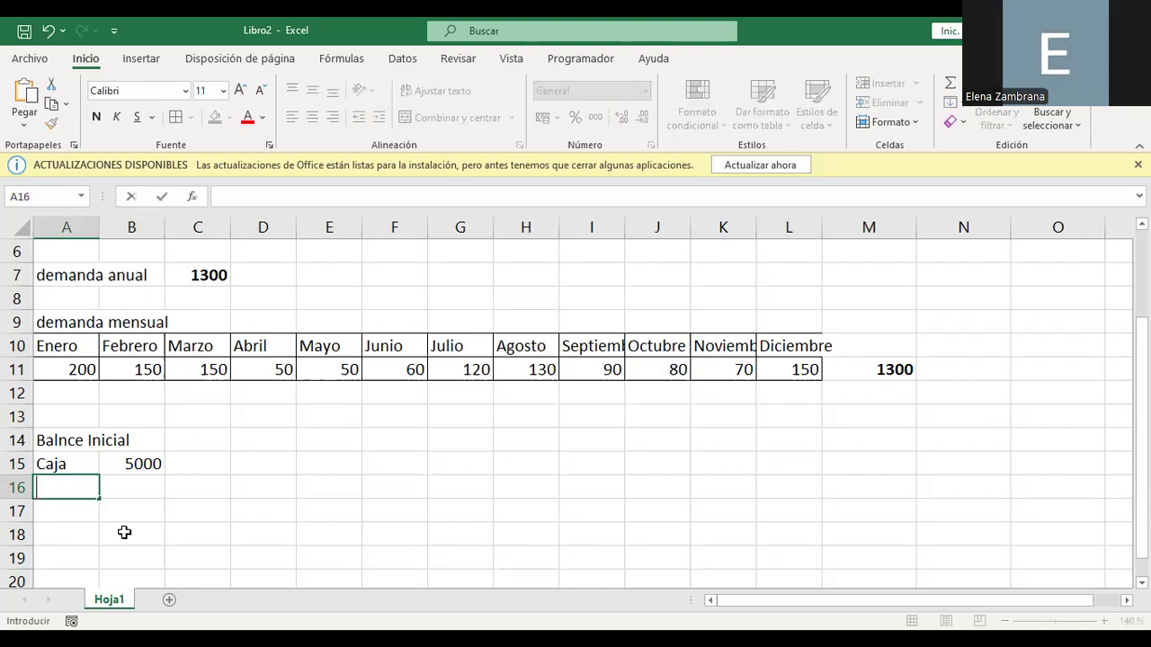
text(Caja)
key(BackSpace)
key(BackSpace)
key(BackSpace)
text(xc)
key(Tab)
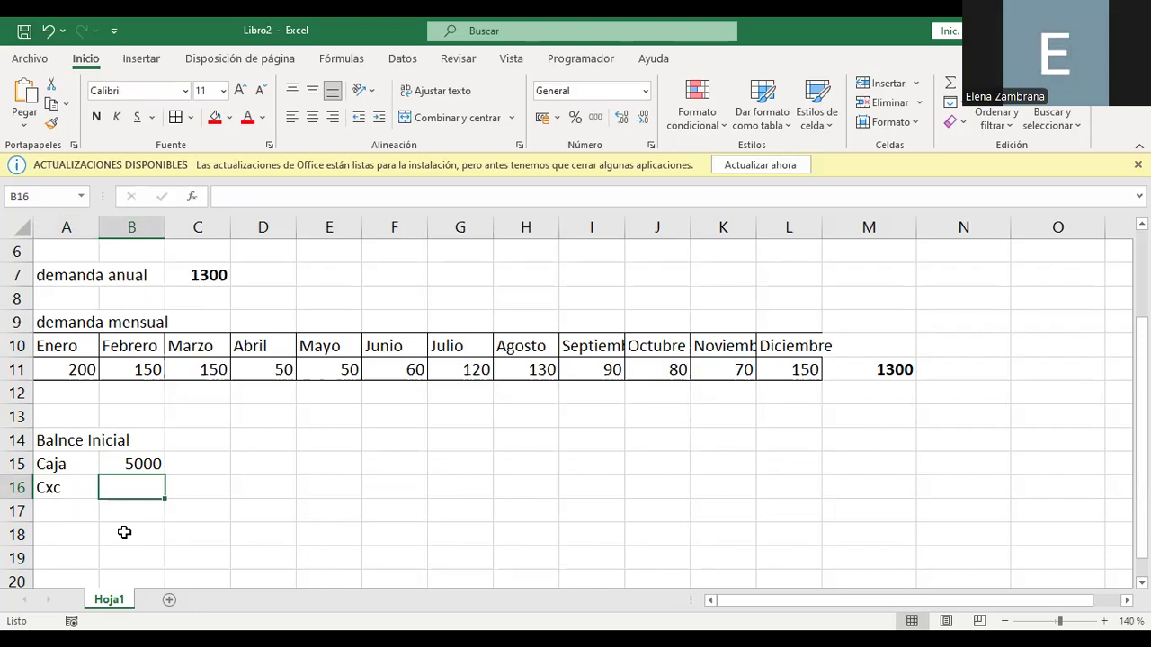
text(0)
key(Return)
key(Left)
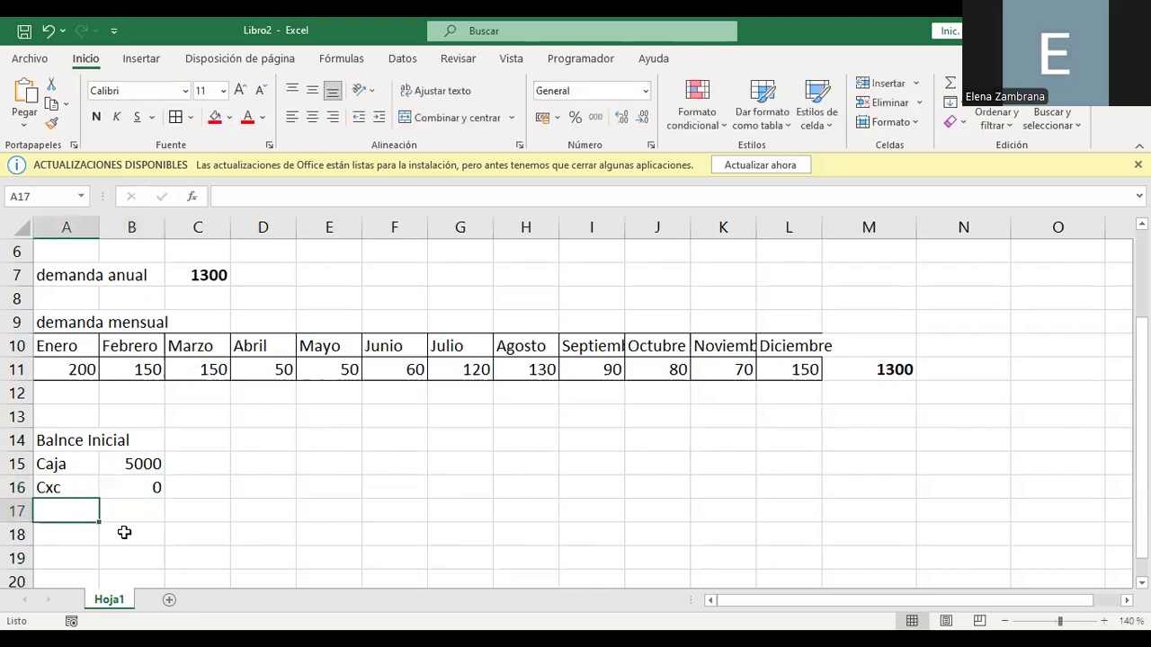
Label A17 as Inventario, under the Cxc line.
text(Inv)
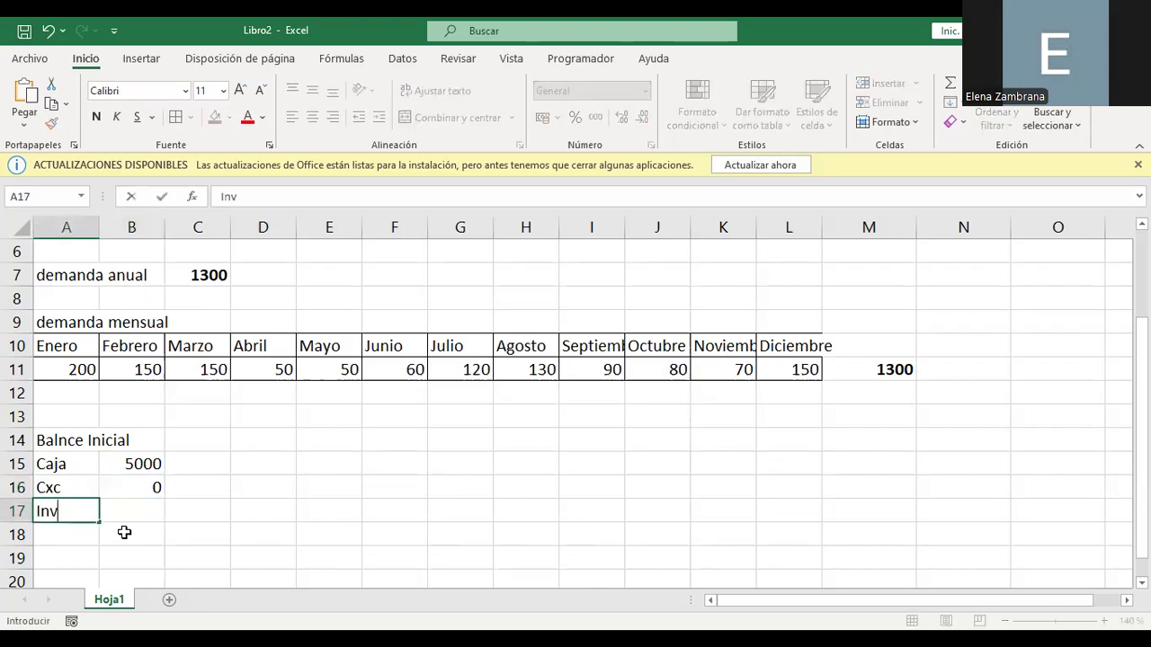
text(entario)
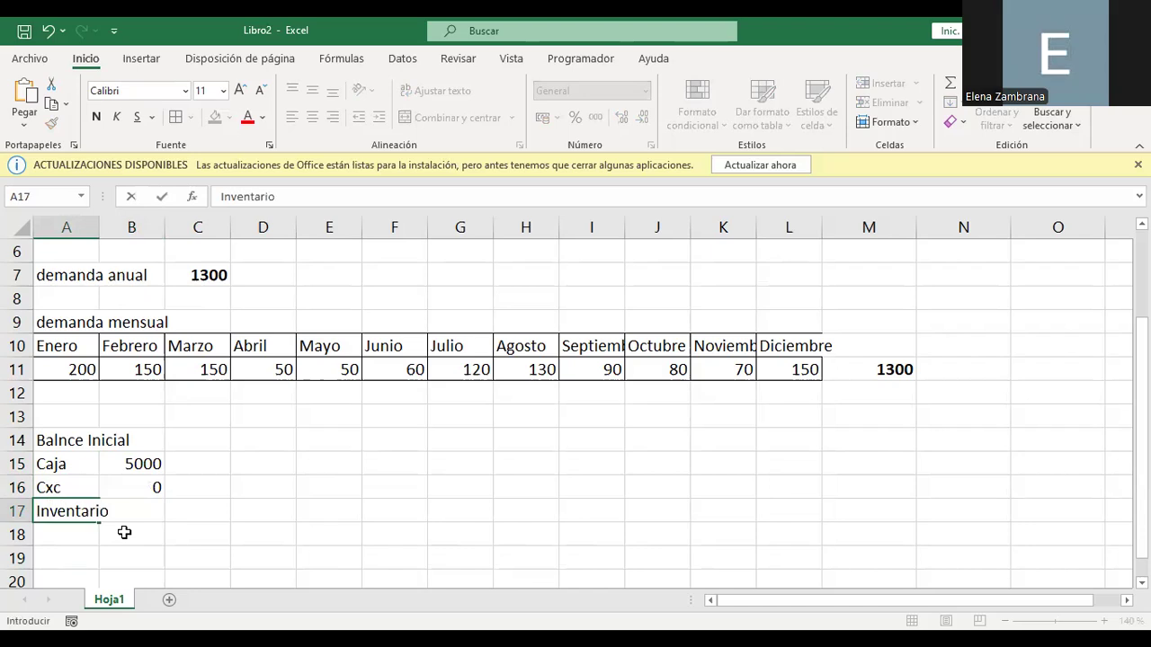
key(Return)
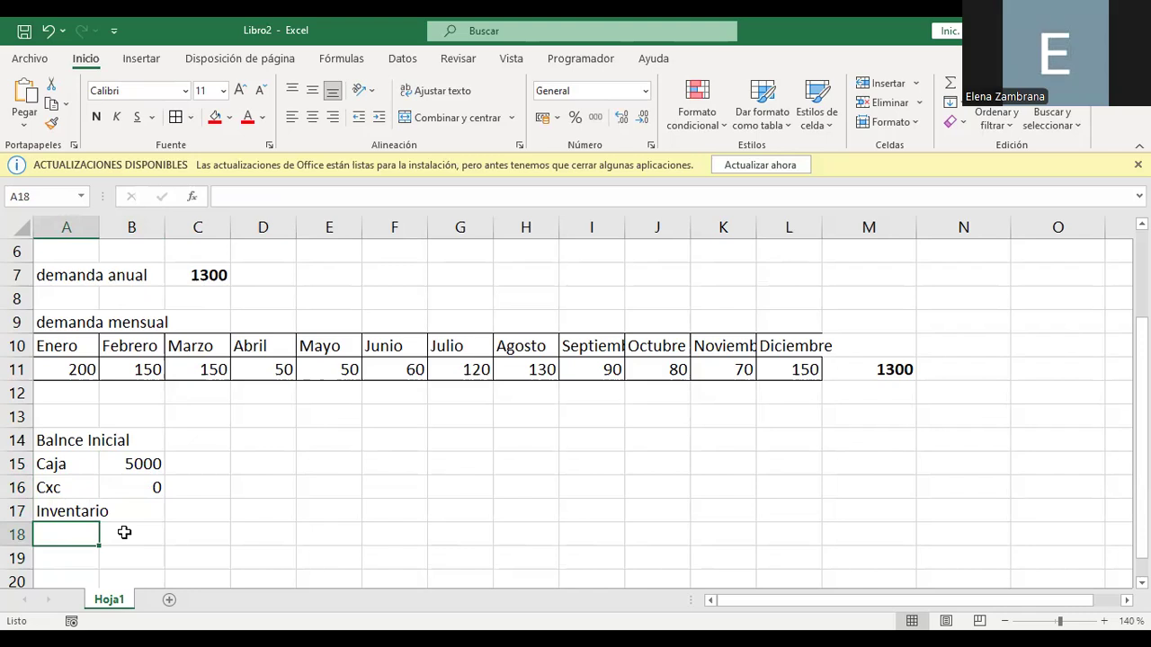
Enter the text 160*100 in C17 as the inventory calculation note beside the Inventario line.
key(Right)
key(Right)
key(Up)
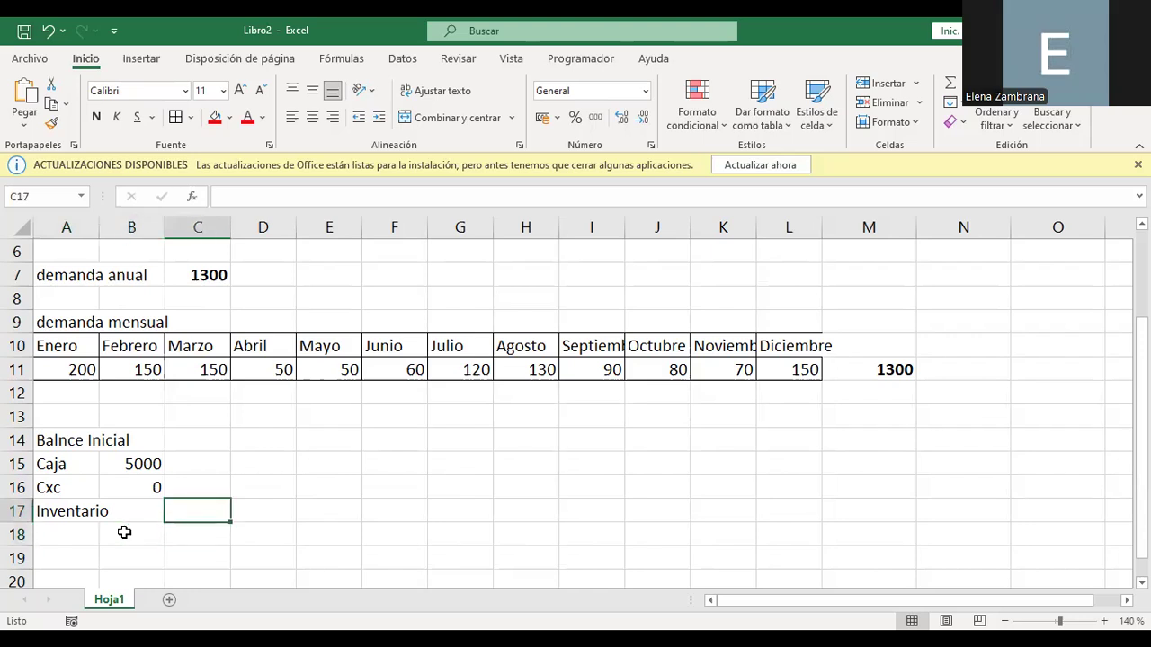
text(160)
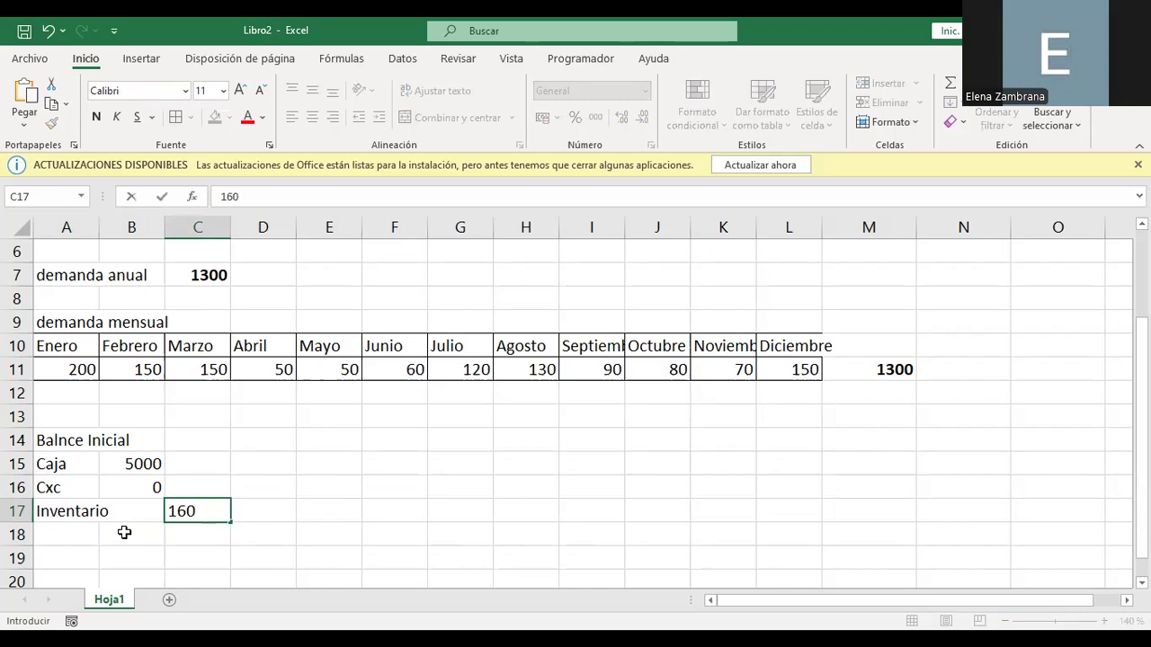
text(*100)
key(Return)
key(Up)
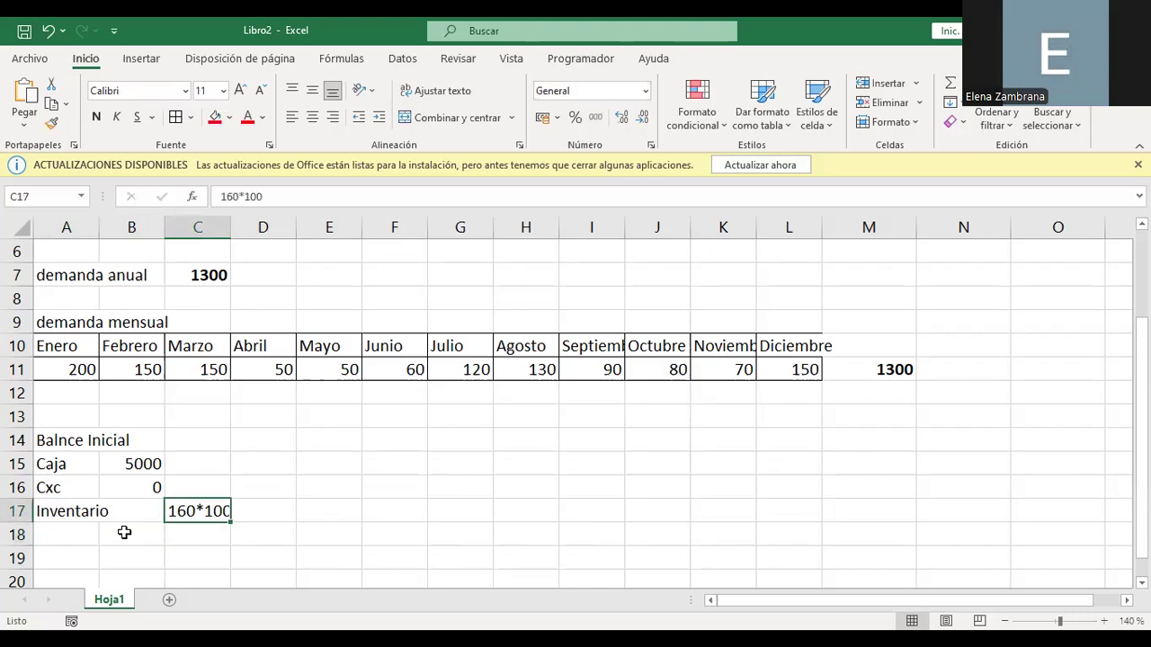
Calculate the Inventario amount in B17 with the formula =160*100.
key(Left)
text(=)
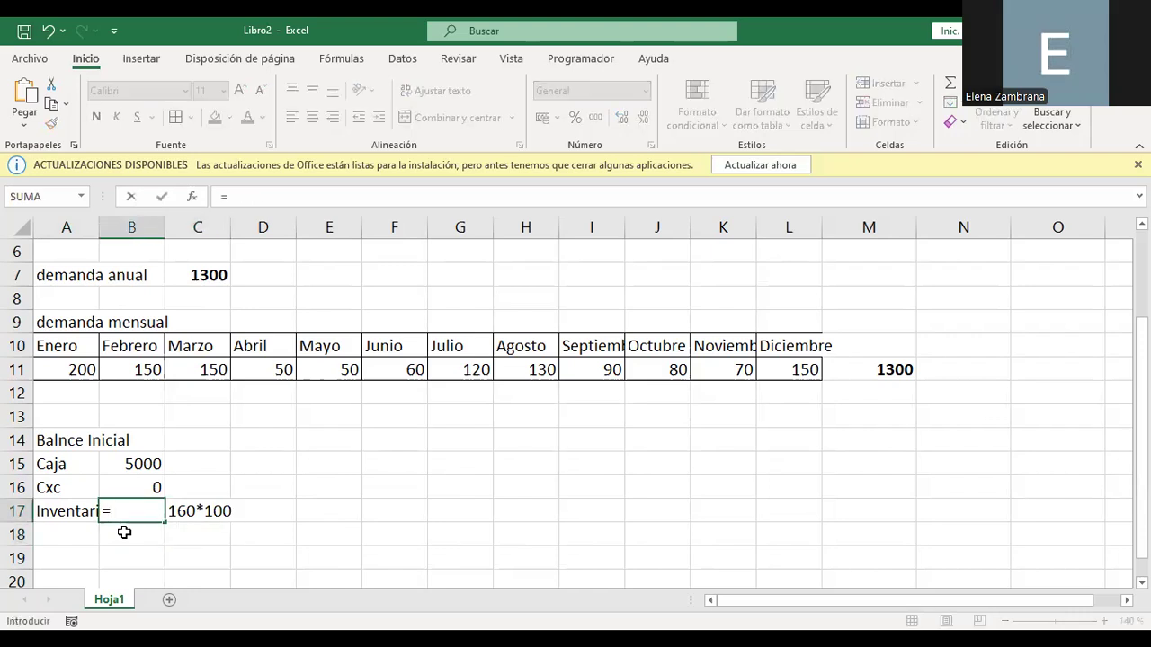
text(160*100)
key(Return)
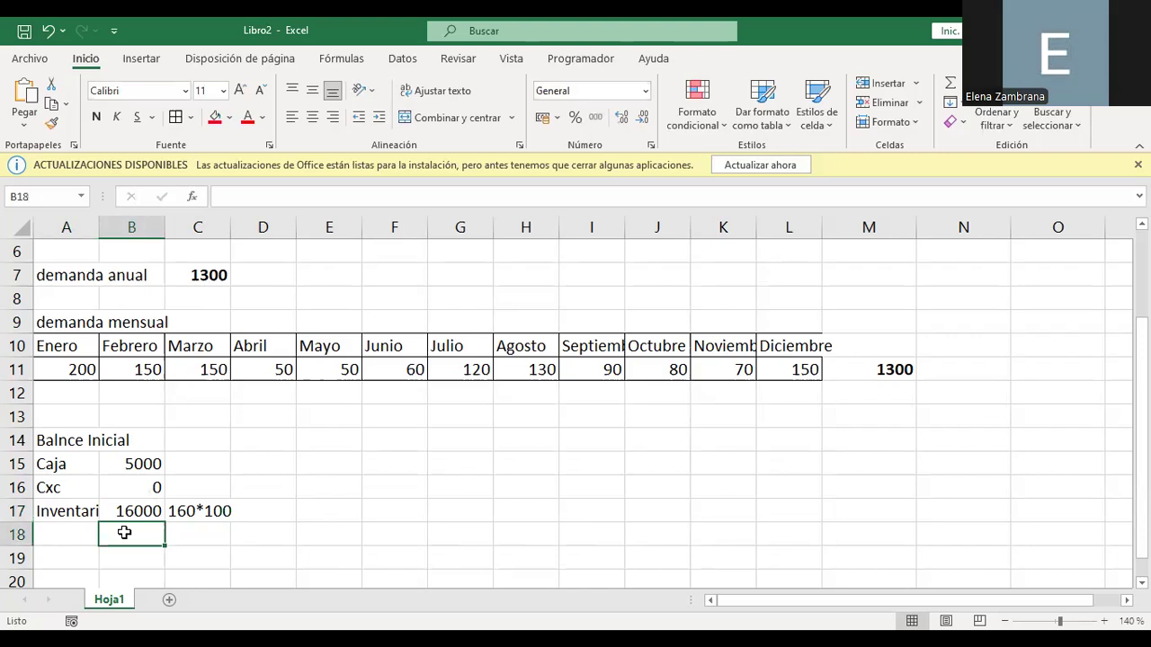
Clear the 160*100 calculation note from C17 beside the Inventario amount.
key(Up)
key(Right)
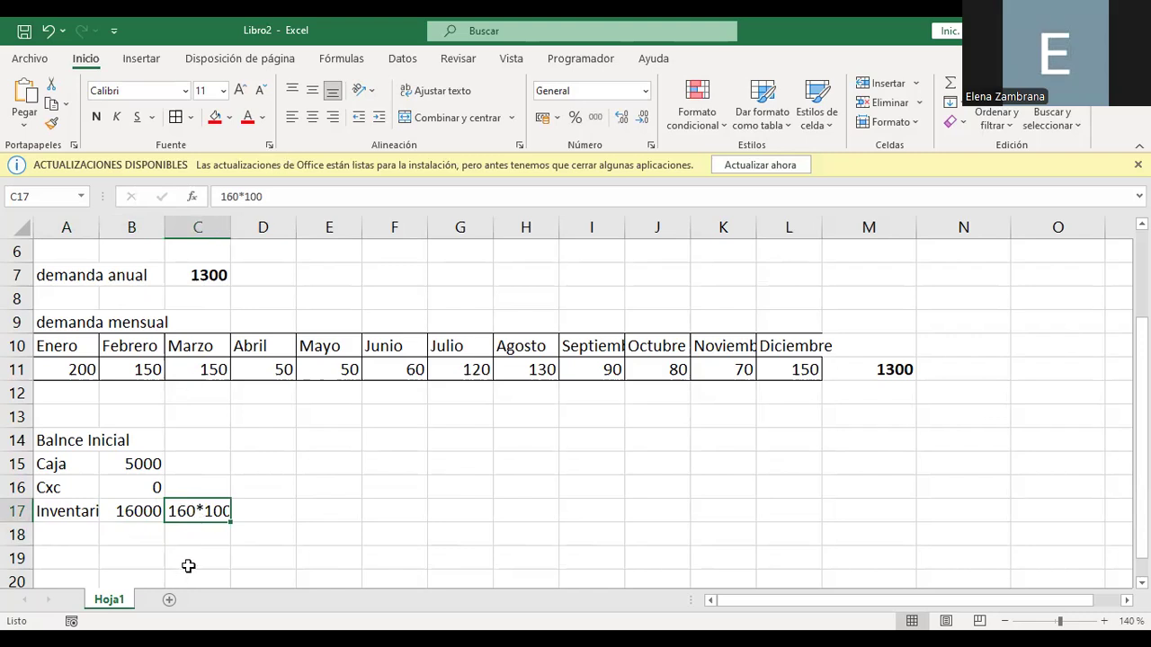
click(130, 513)
click(198, 518)
key(Escape)
key(Down)
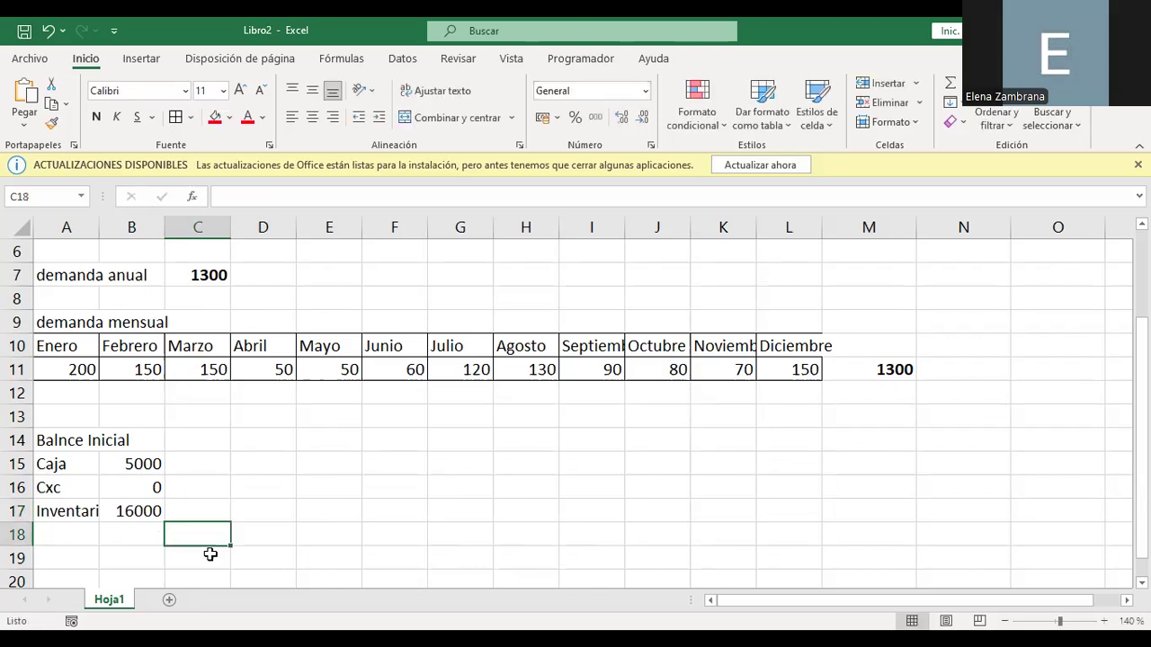
Label A18 as Activo fijo under the Inventario line and widen column A so its labels fit.
key(Left)
key(Left)
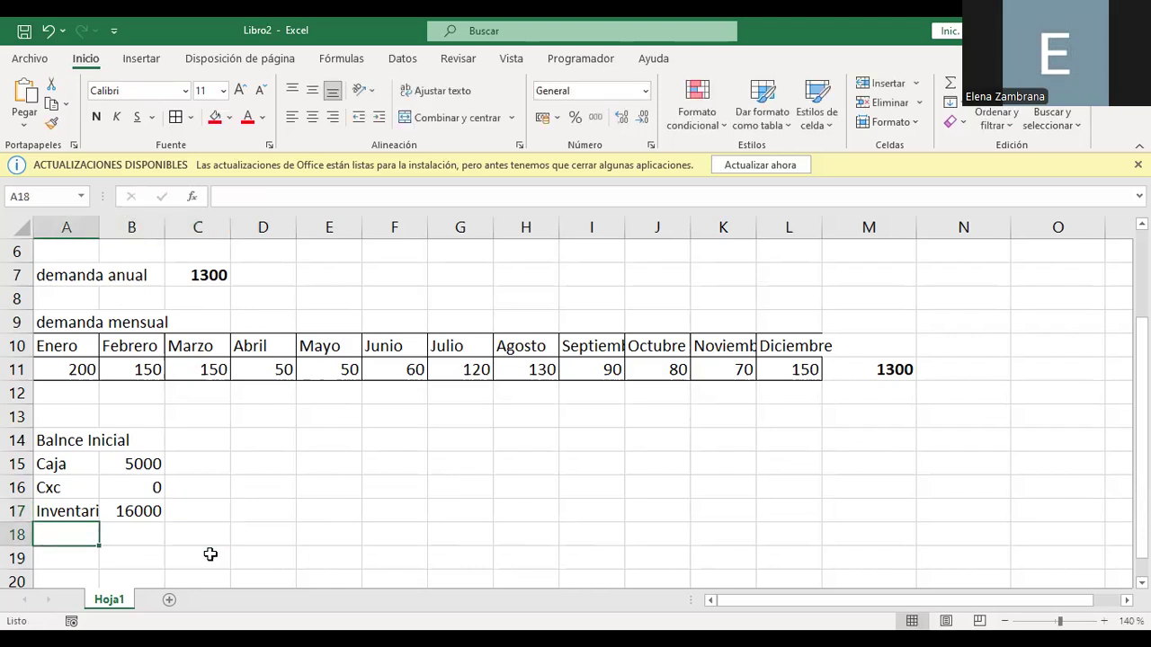
text(Ac)
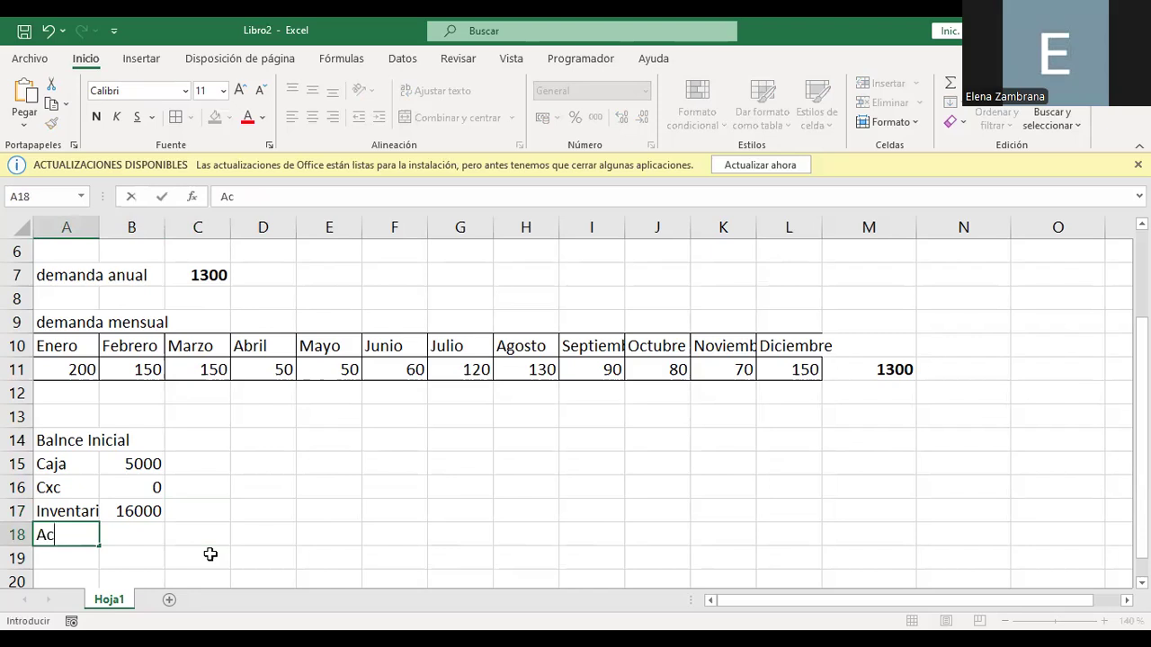
text(tivo fijo)
key(Return)
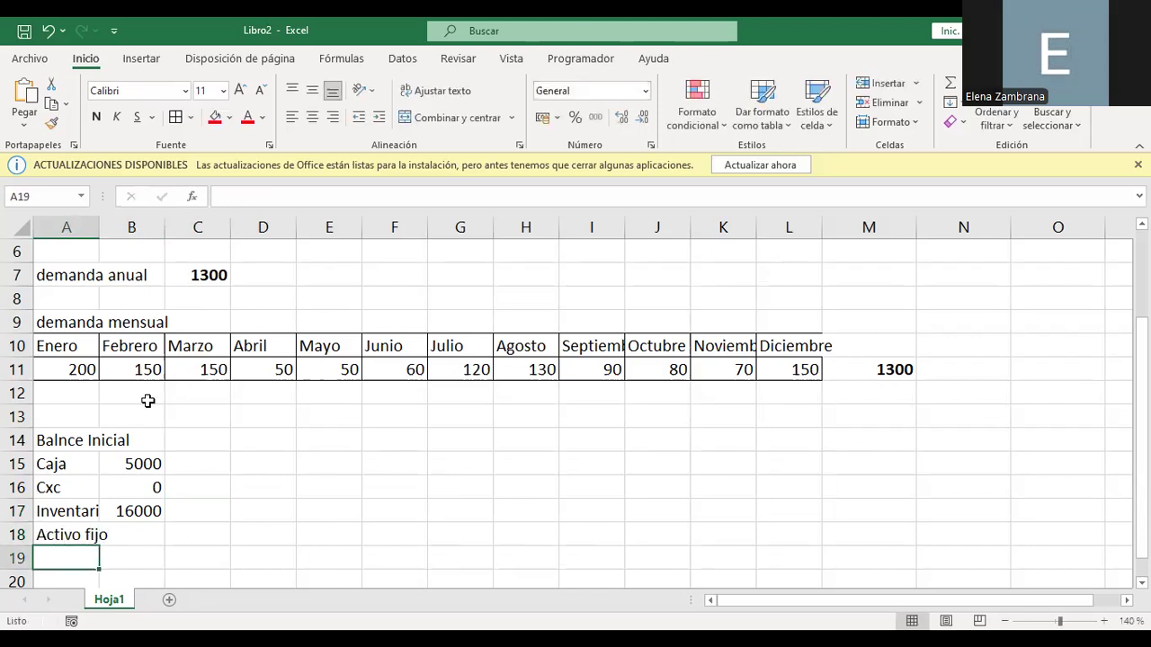
drag(97, 231, 116, 231)
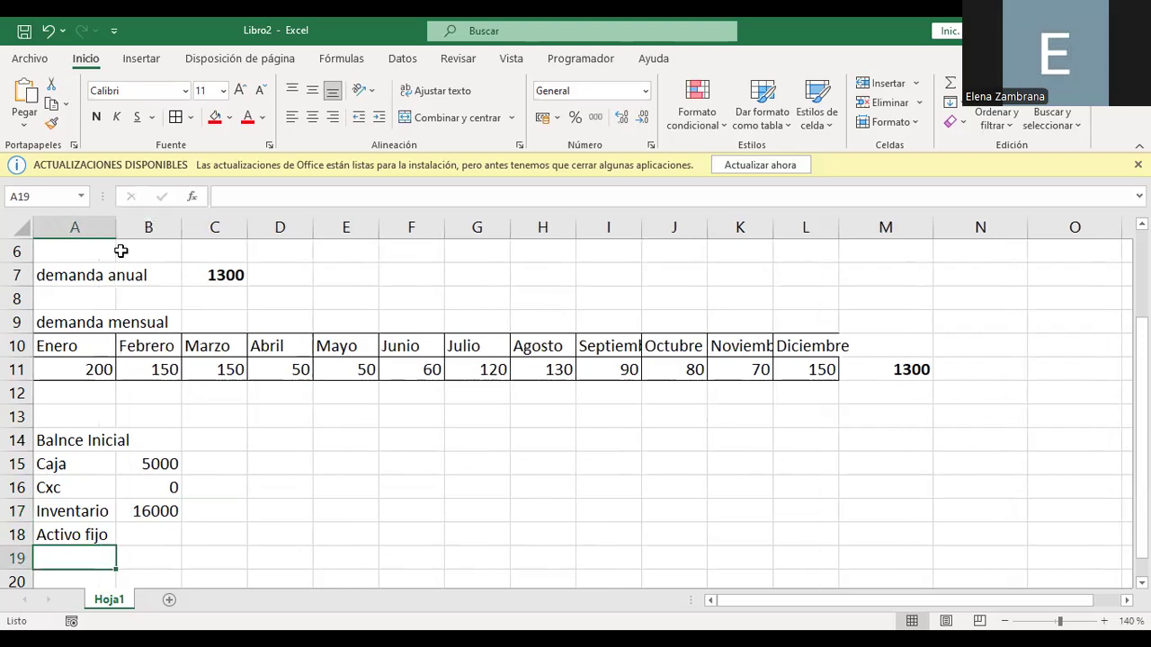
Enter 0 in B18 as the Activo fijo amount.
click(137, 534)
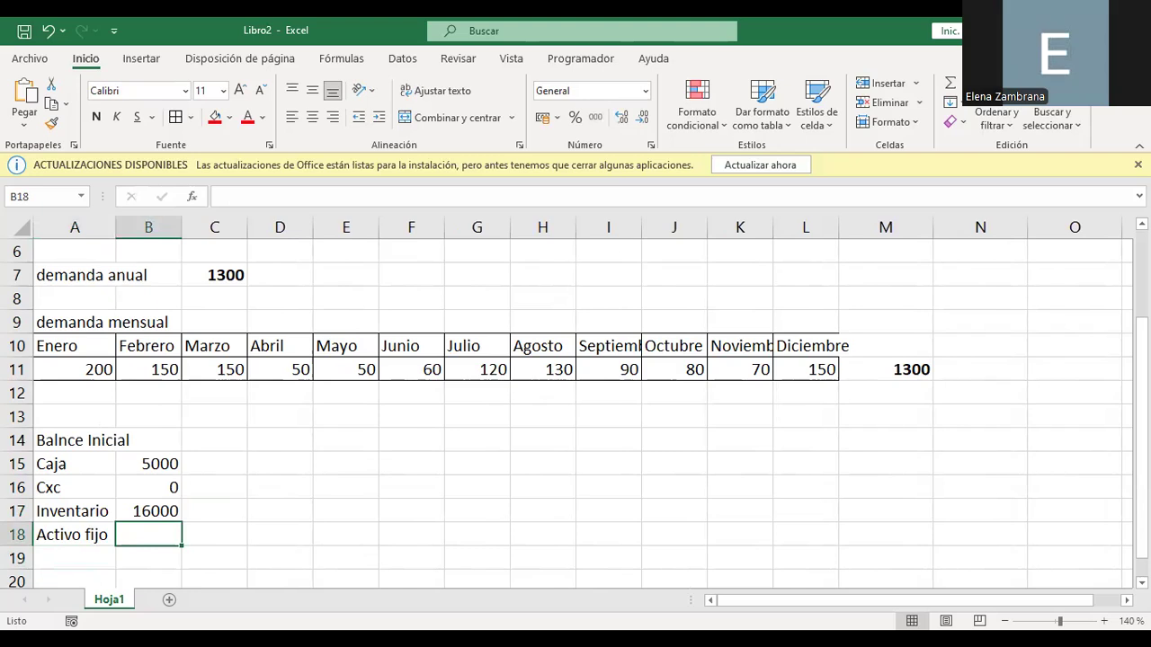
text(0)
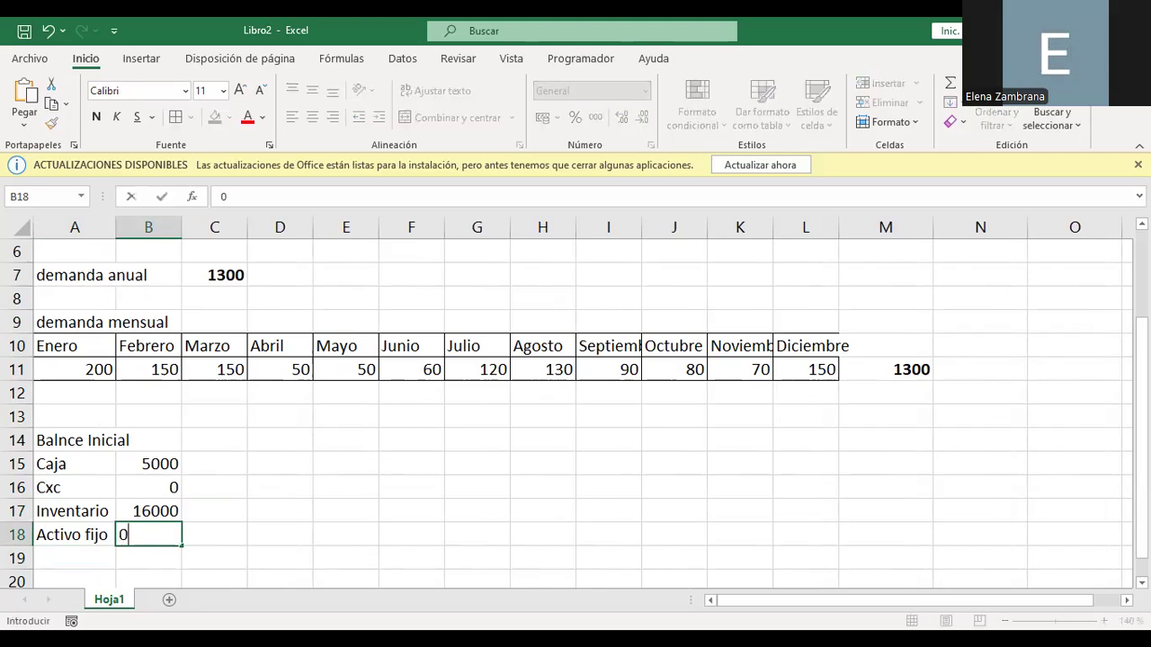
key(Tab)
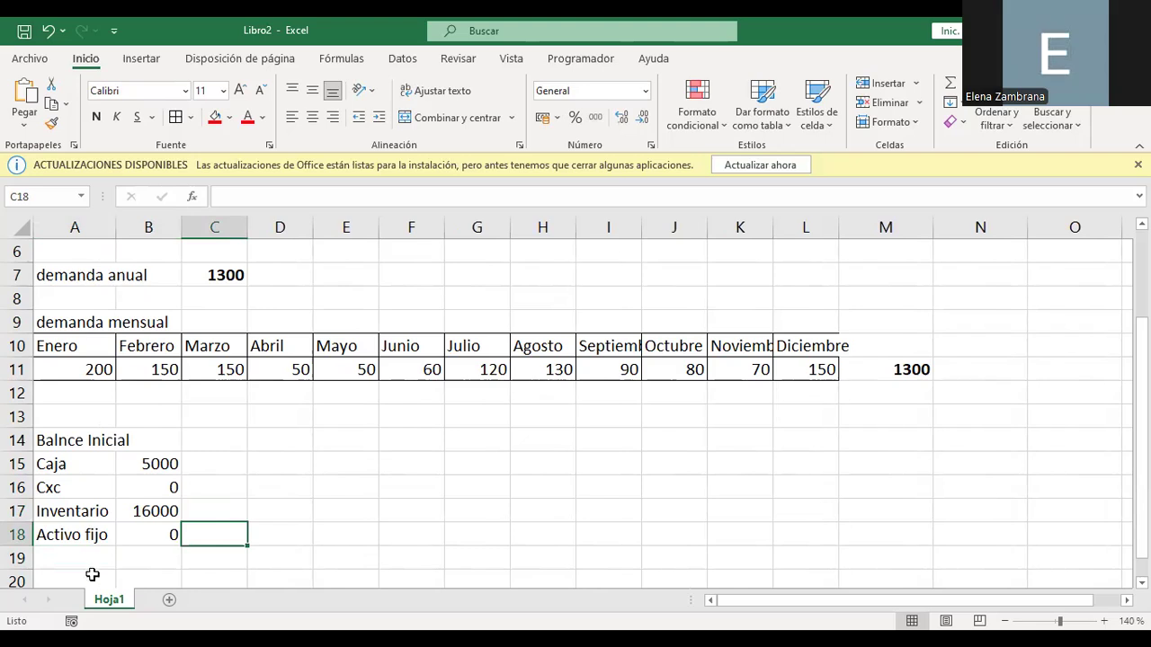
click(38, 466)
drag(38, 466, 76, 480)
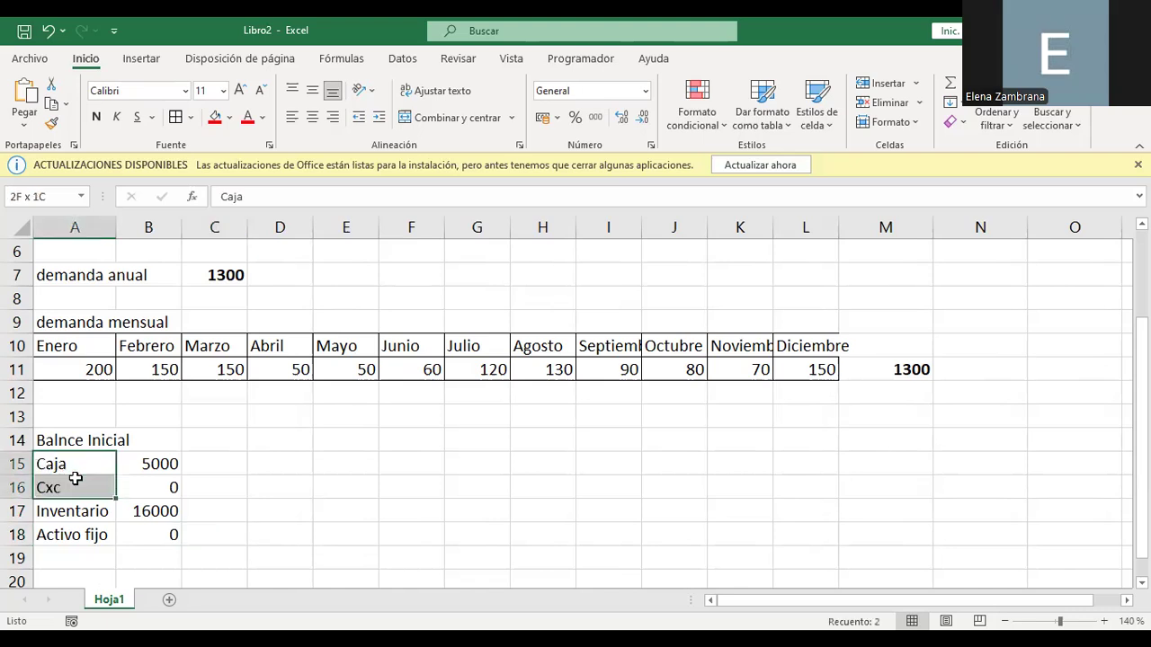
click(72, 534)
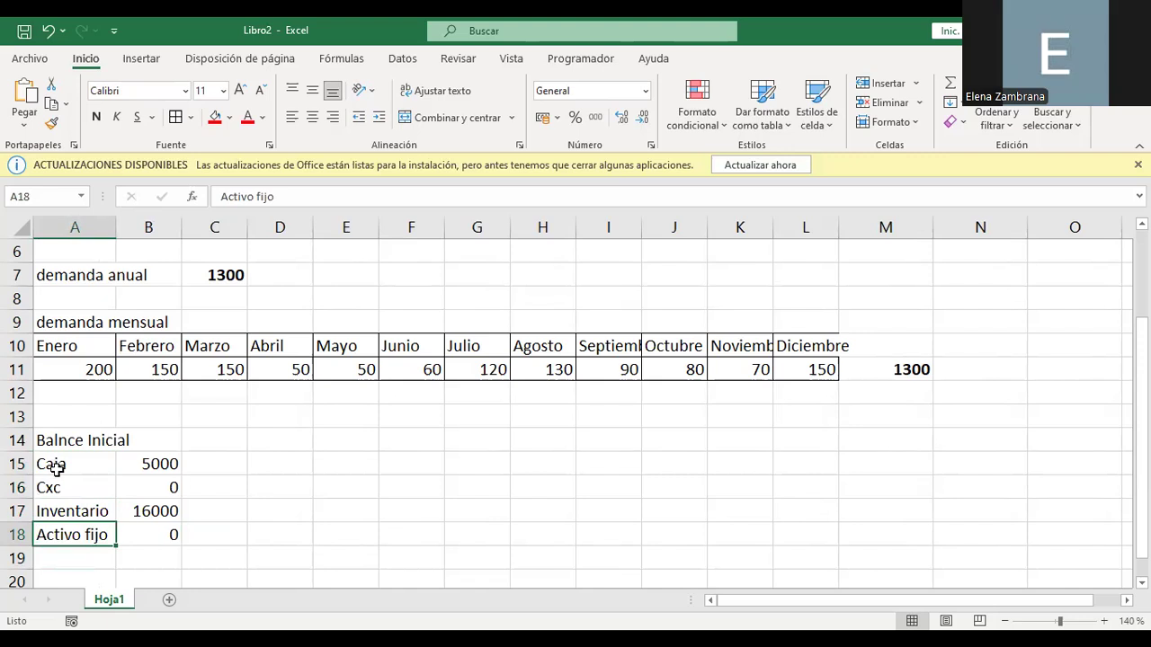
drag(55, 467, 129, 511)
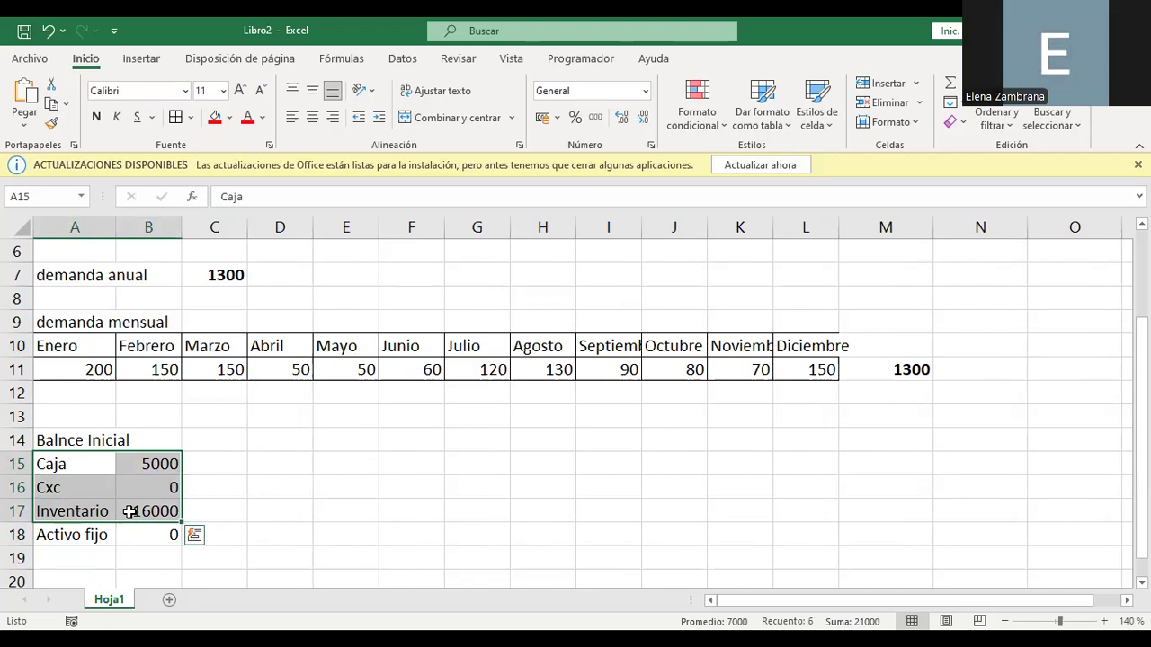
Add a Deuda entry in C15 beside the Caja line, with an amount of 0 in D15.
click(224, 508)
click(212, 468)
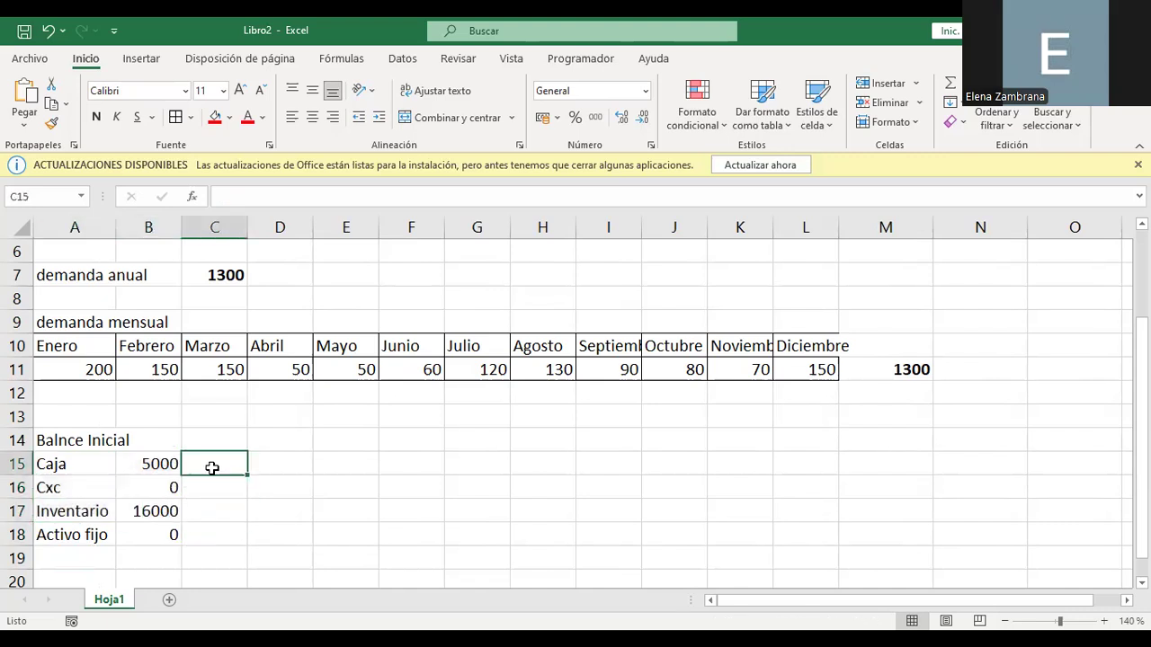
text(Deuda)
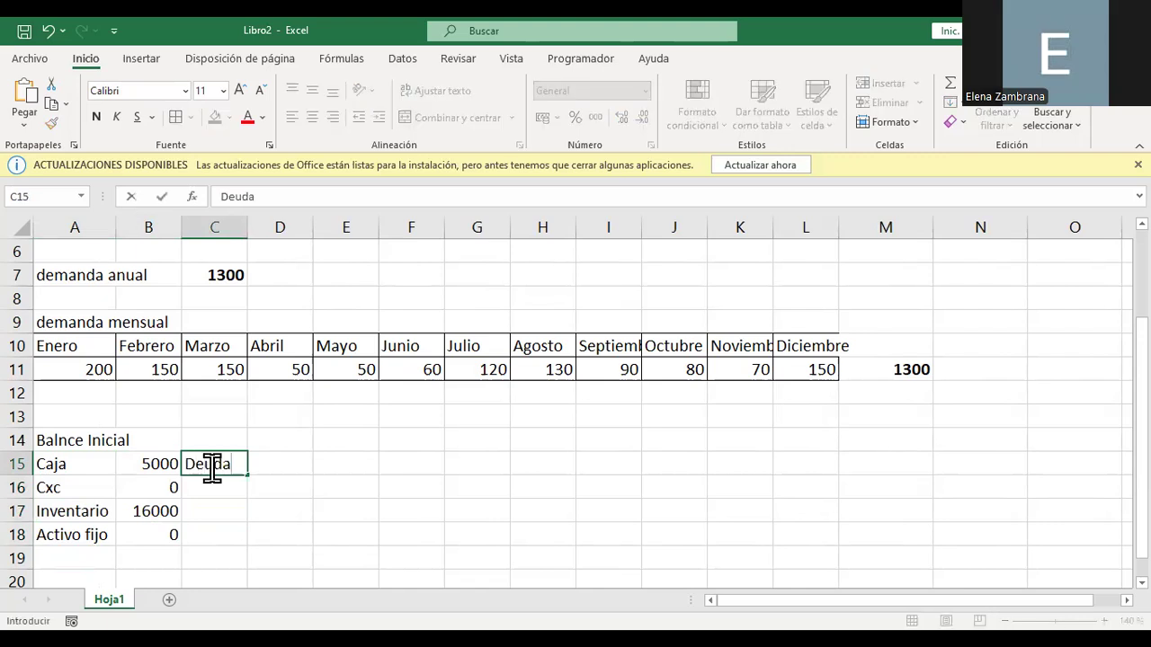
key(Tab)
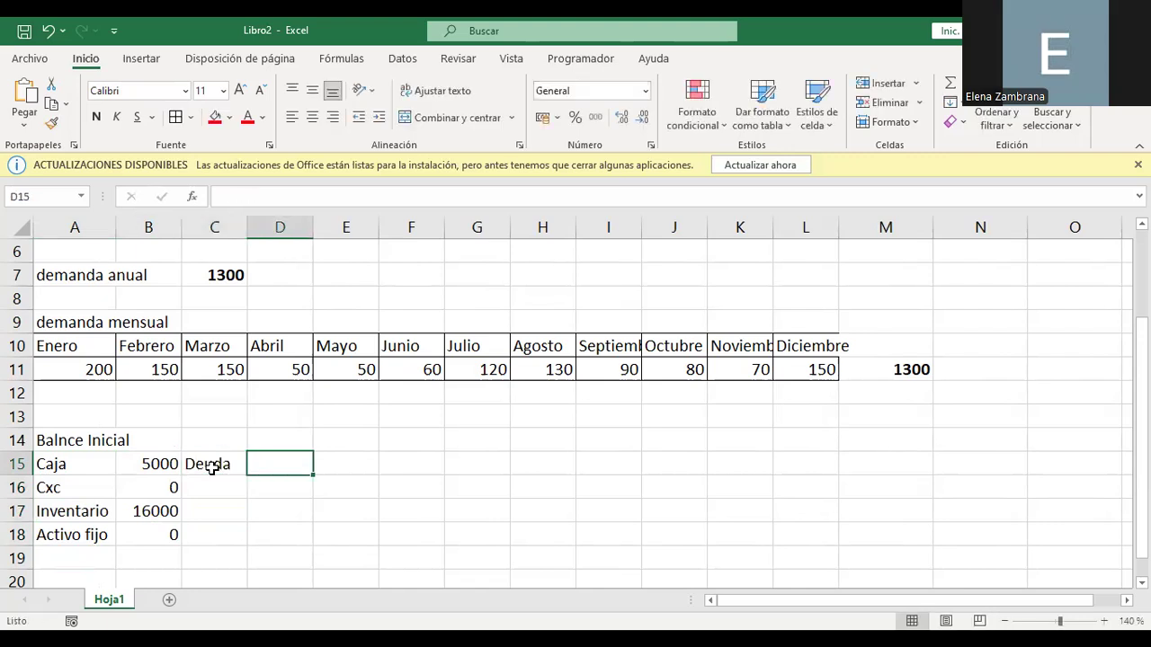
text(0)
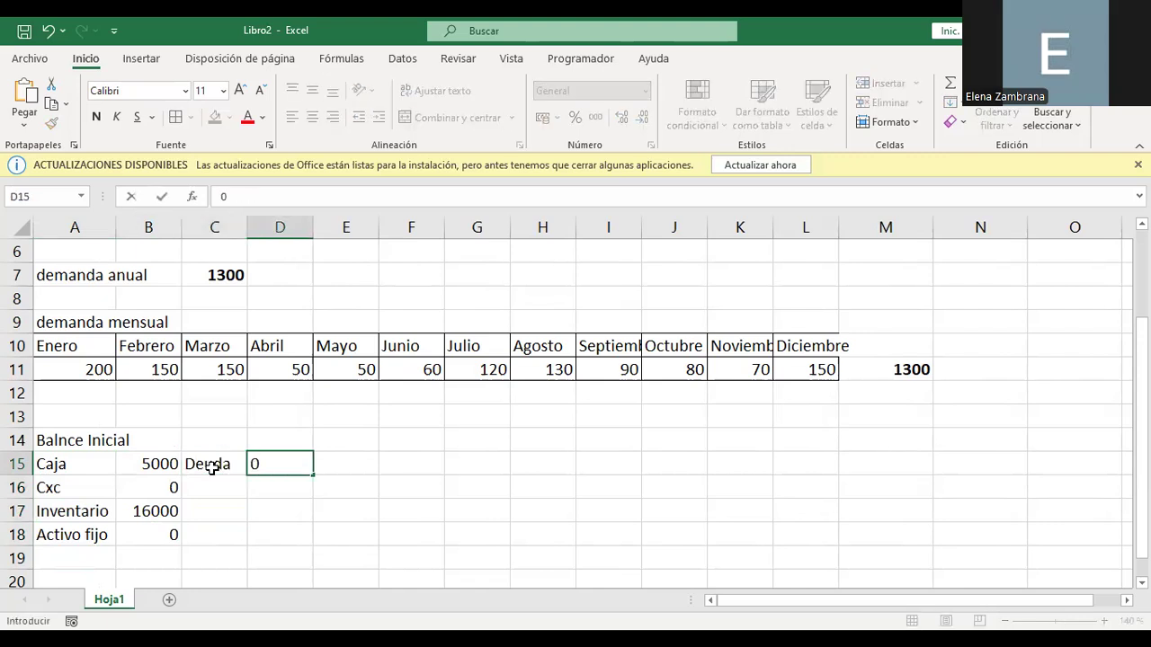
key(Return)
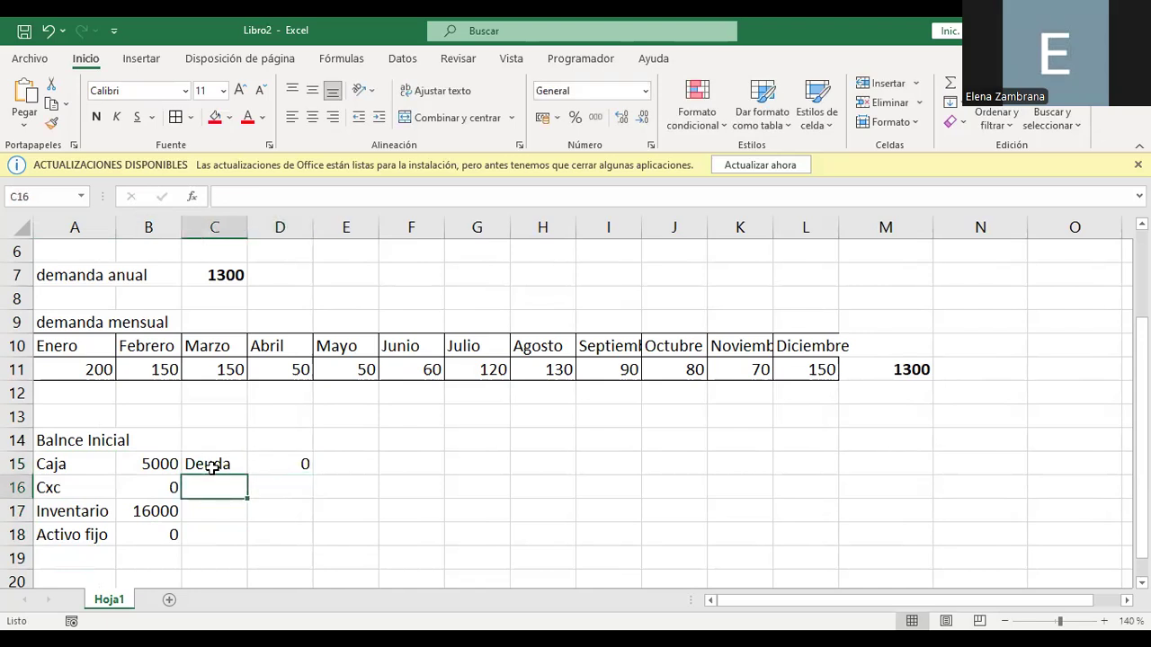
Label C16 as Patrimonio, under the Deuda entry.
text(pa)
key(BackSpace)
key(BackSpace)
text(Patrimonio)
key(Return)
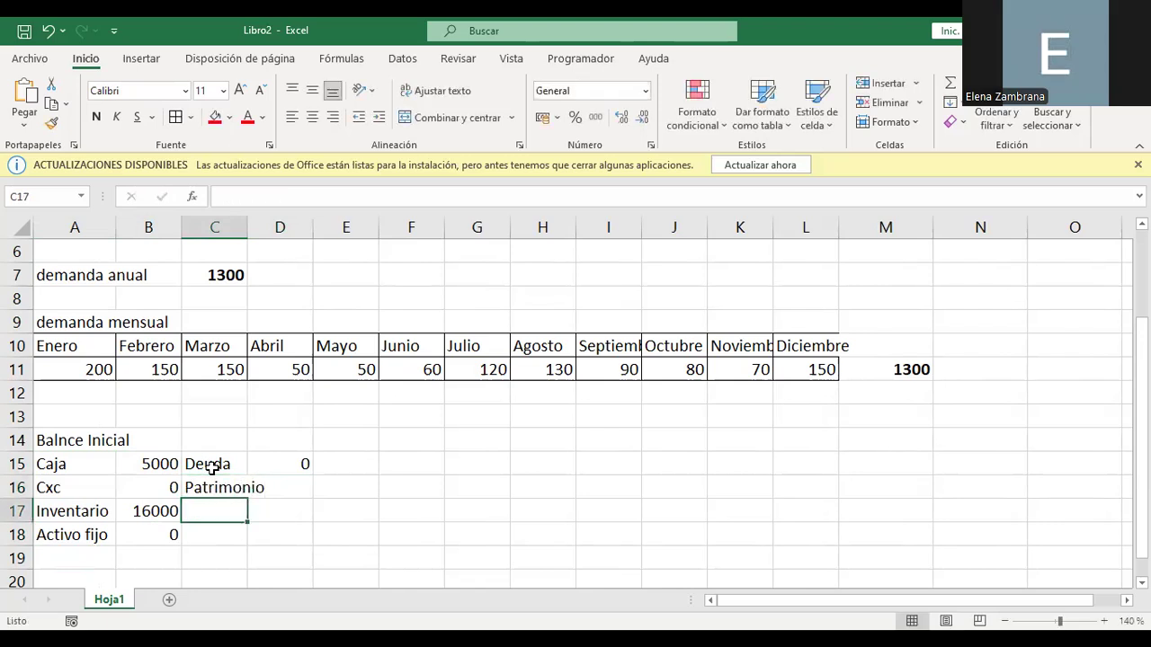
Total the asset amounts in B15:B18 with a sum in B19.
key(Down)
key(Left)
drag(160, 466, 167, 536)
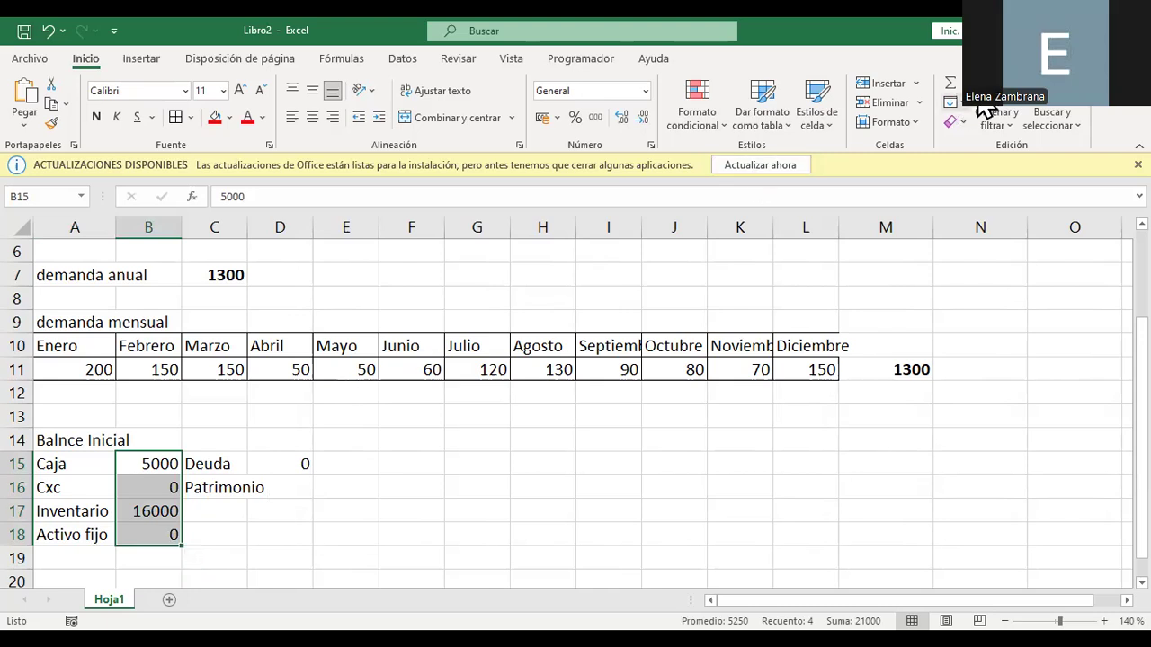
click(953, 84)
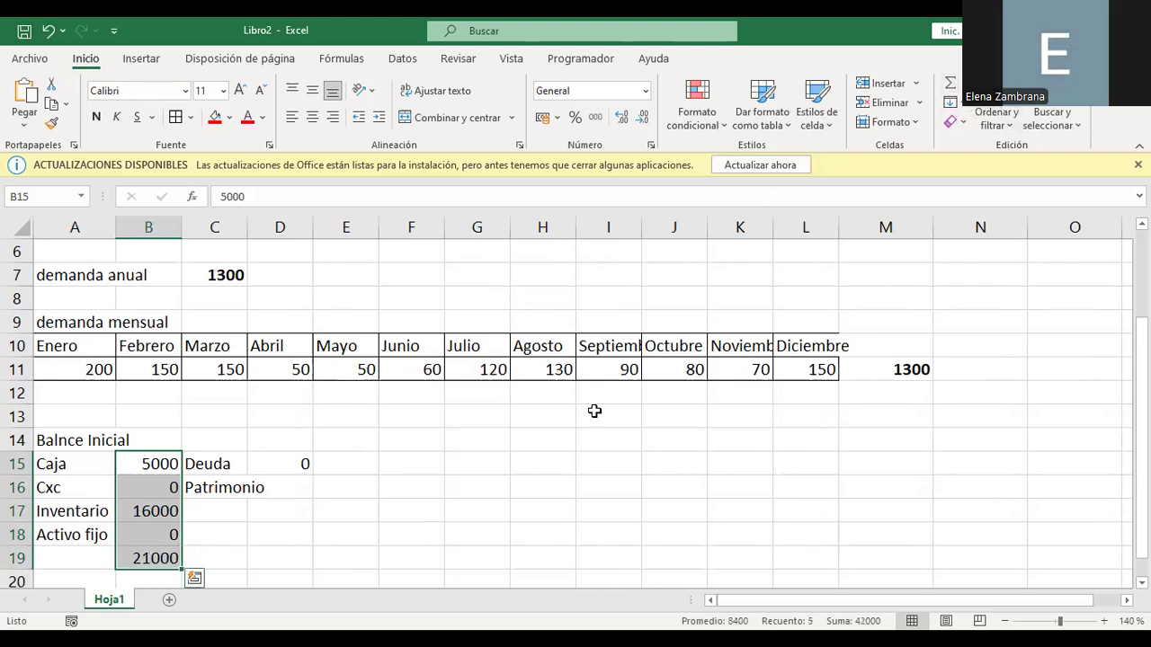
click(140, 560)
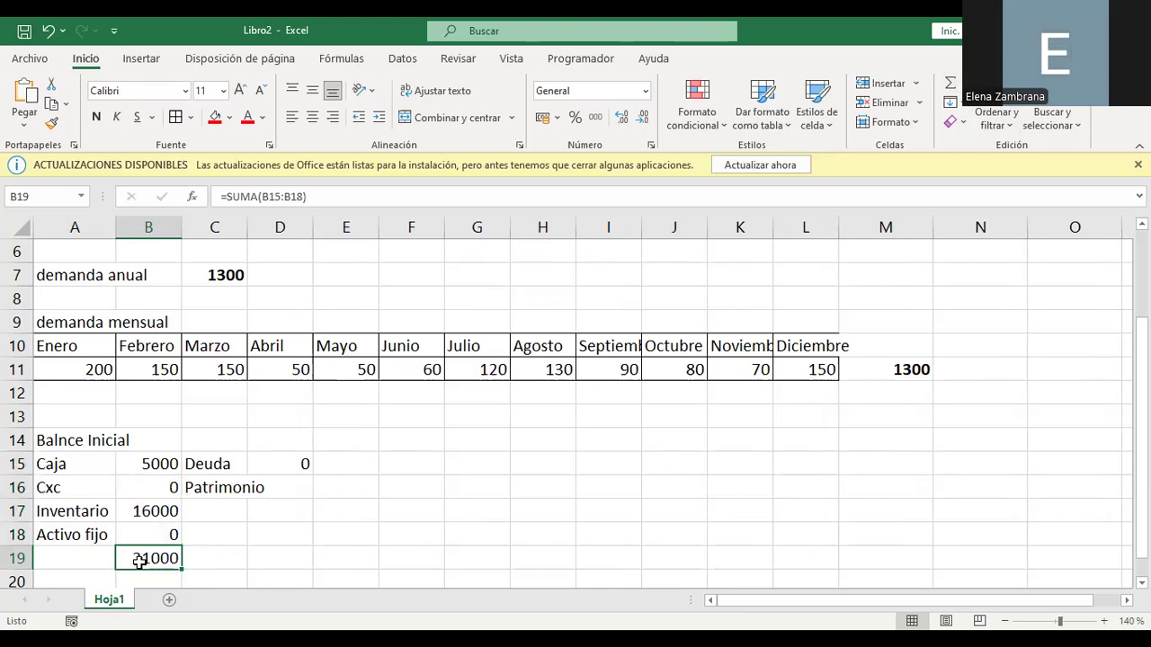
Enter 21000 in D16 as the Patrimonio amount.
key(Right)
key(Up)
key(Right)
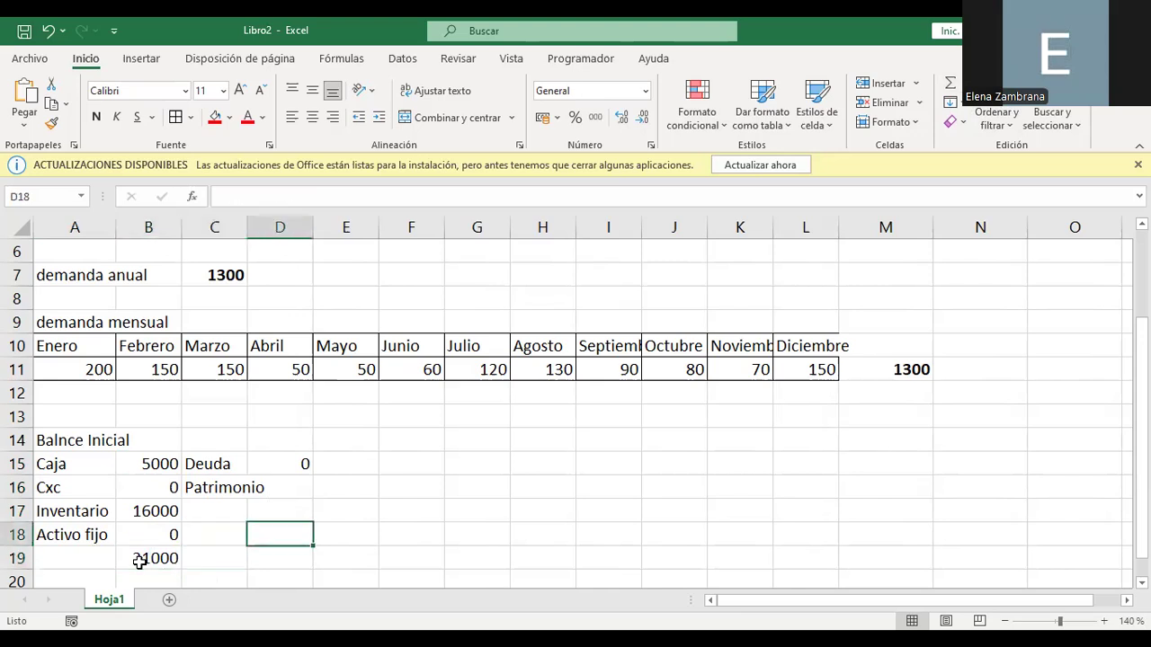
key(Up)
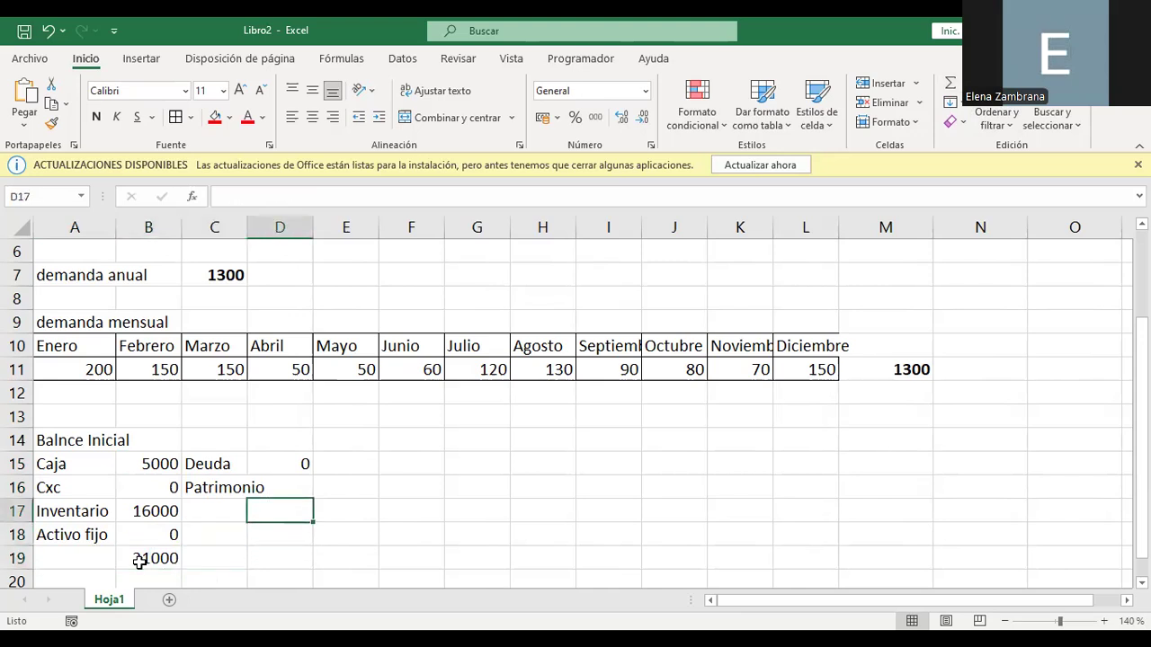
key(Up)
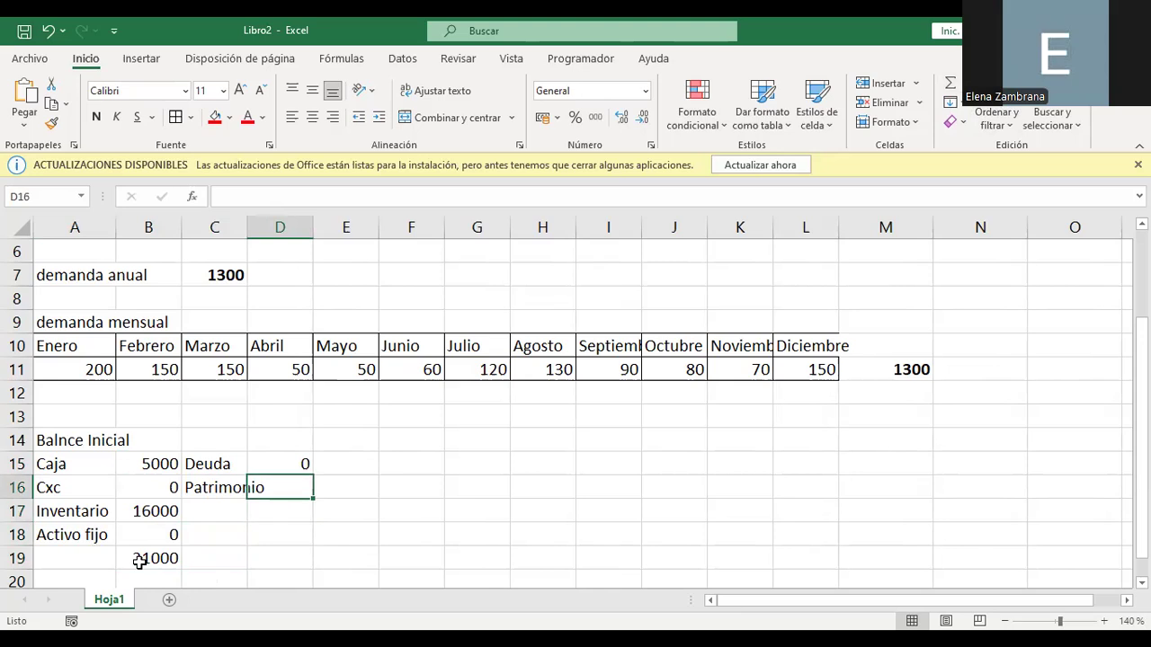
text(210)
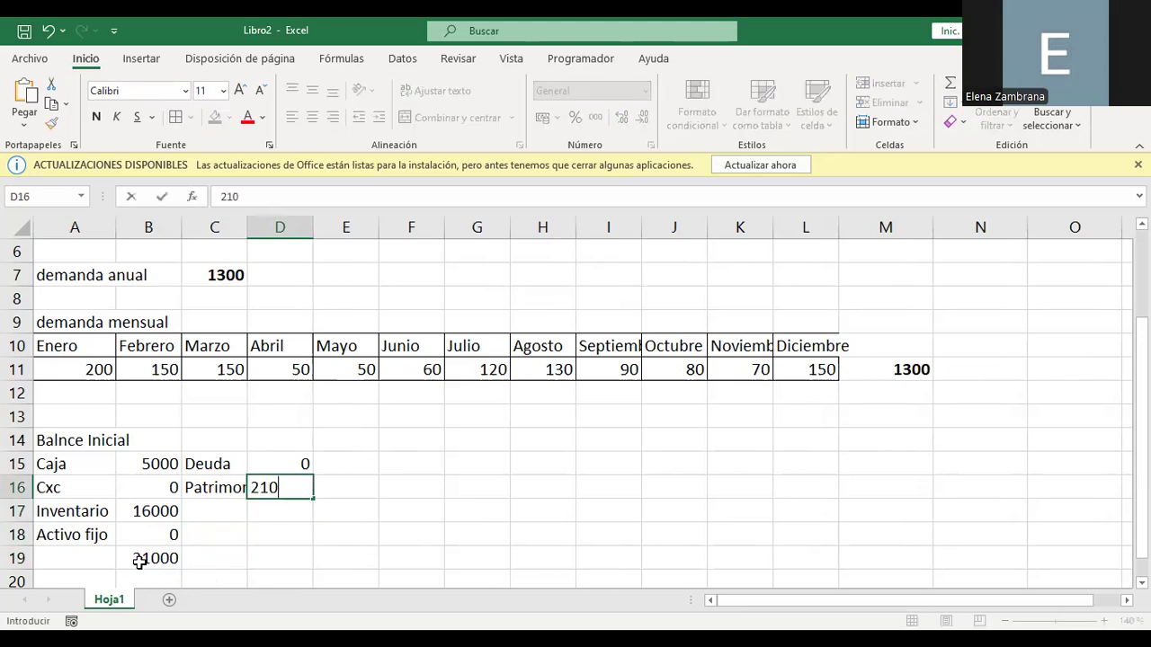
text(00)
key(Return)
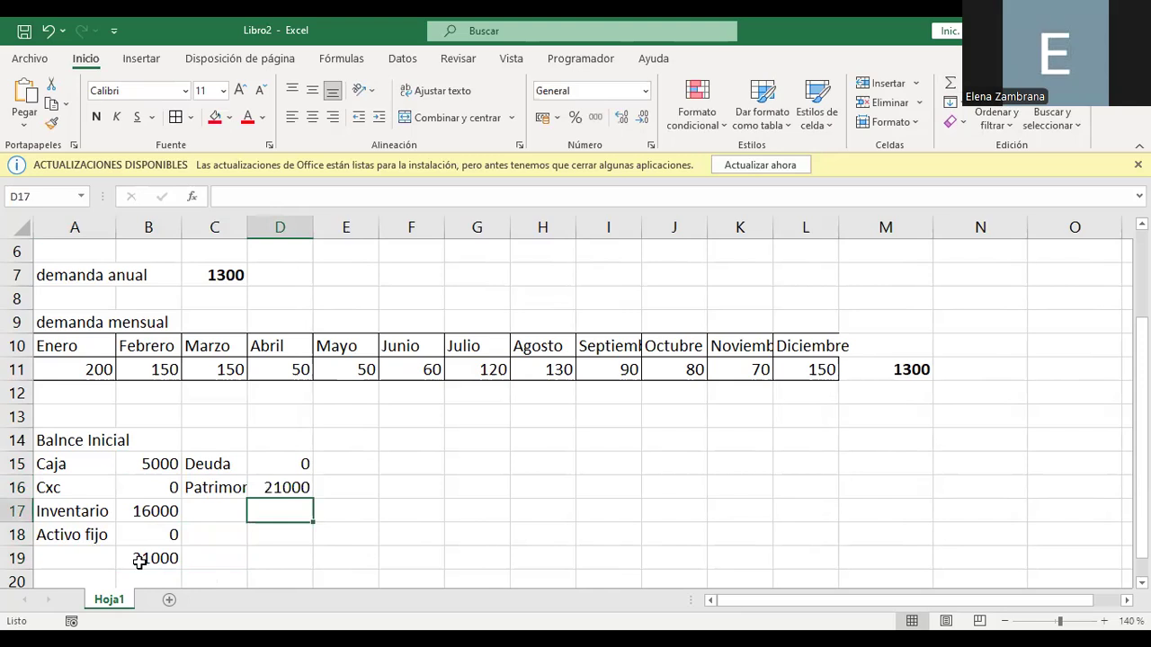
Total the Deuda and Patrimonio amounts with a sum in D19, level with the asset total.
drag(267, 465, 251, 563)
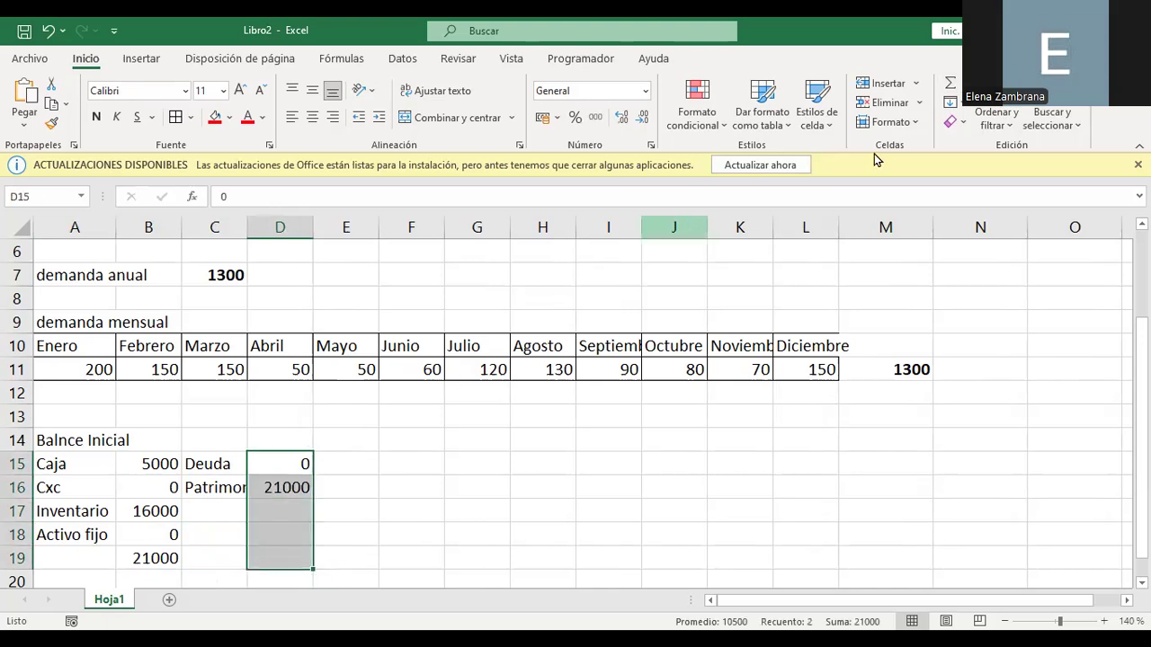
click(953, 82)
click(581, 506)
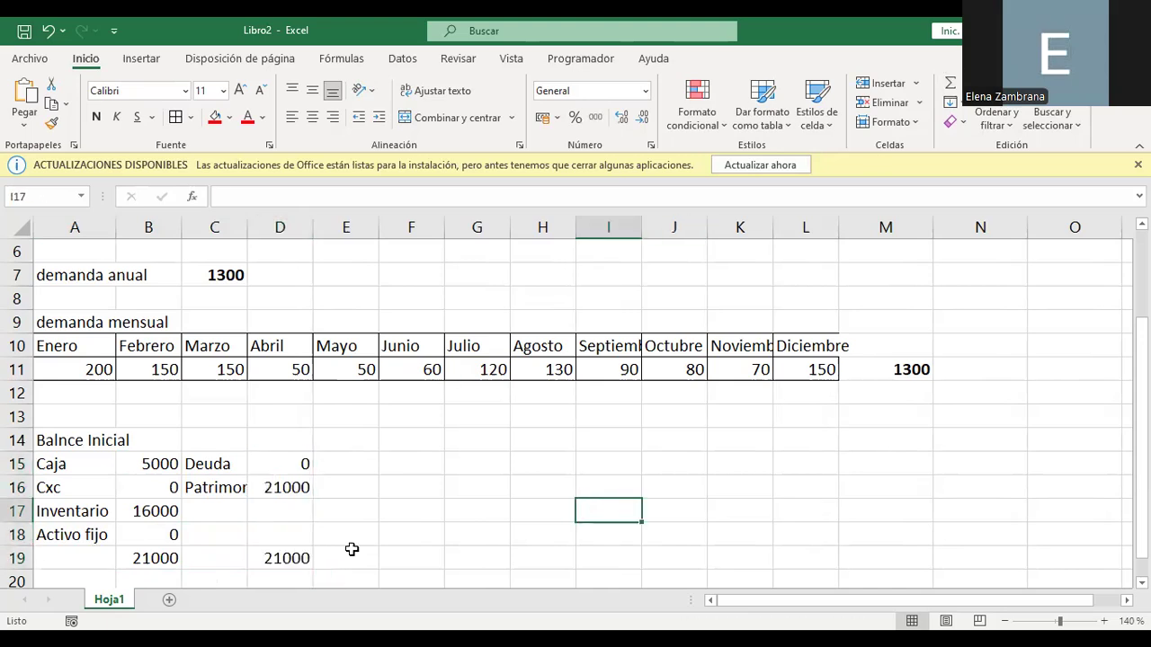
Apply cell borders to the asset lines in A15:B18 and the Deuda and Patrimonio entries in C15:D16.
drag(77, 464, 164, 534)
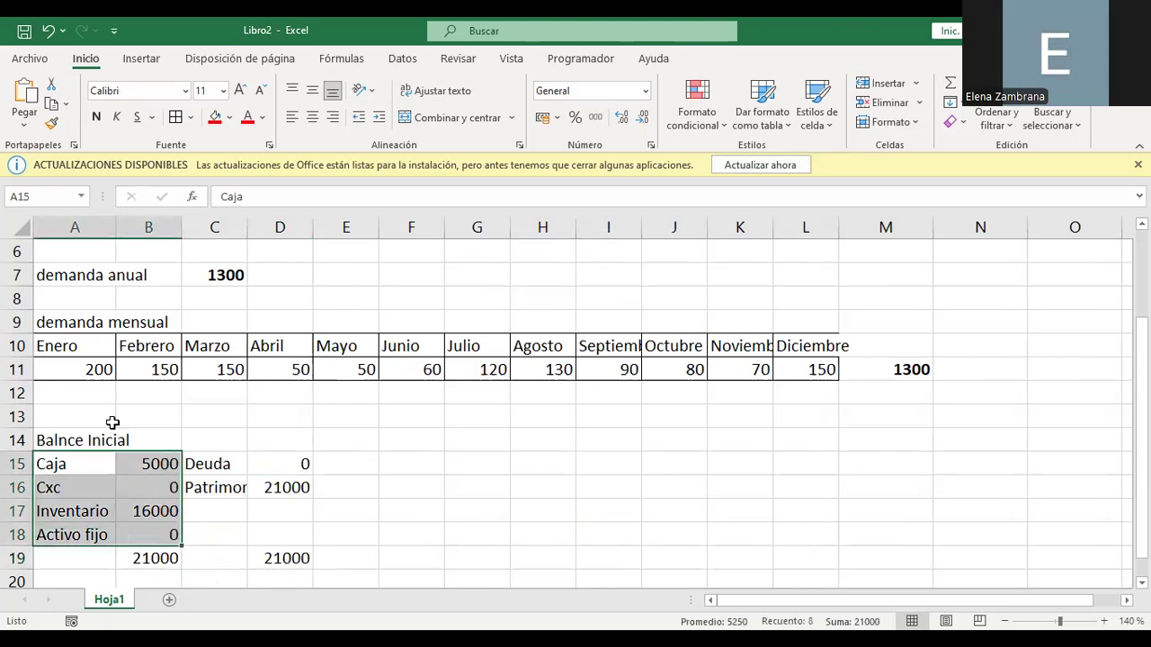
click(176, 118)
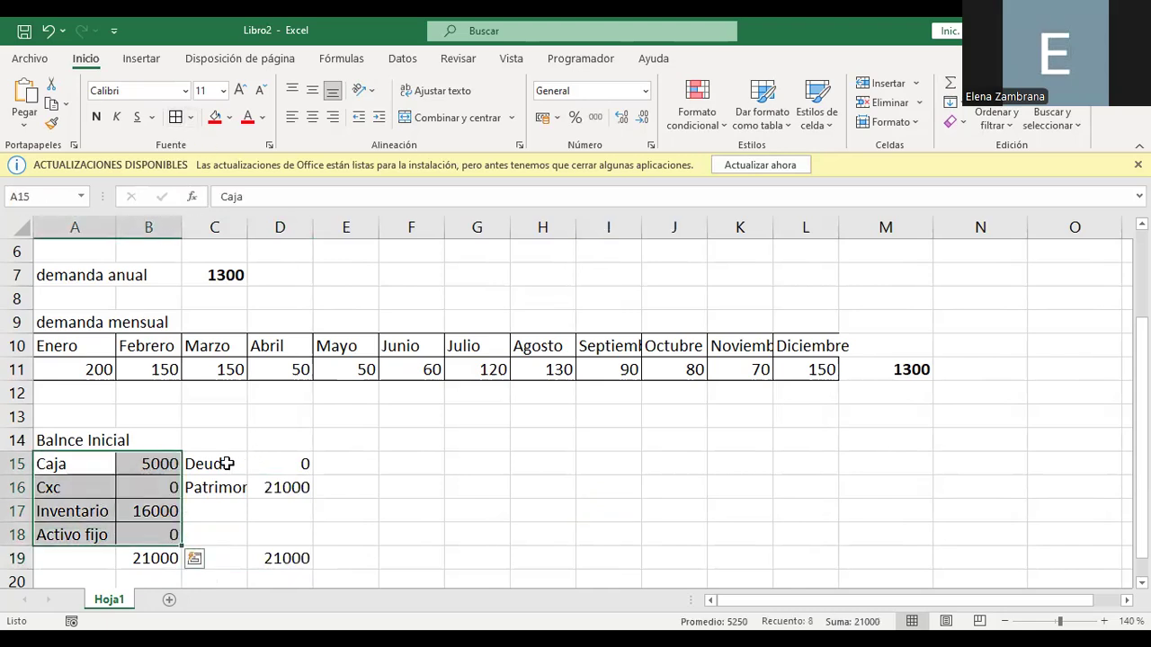
drag(225, 463, 281, 488)
click(178, 118)
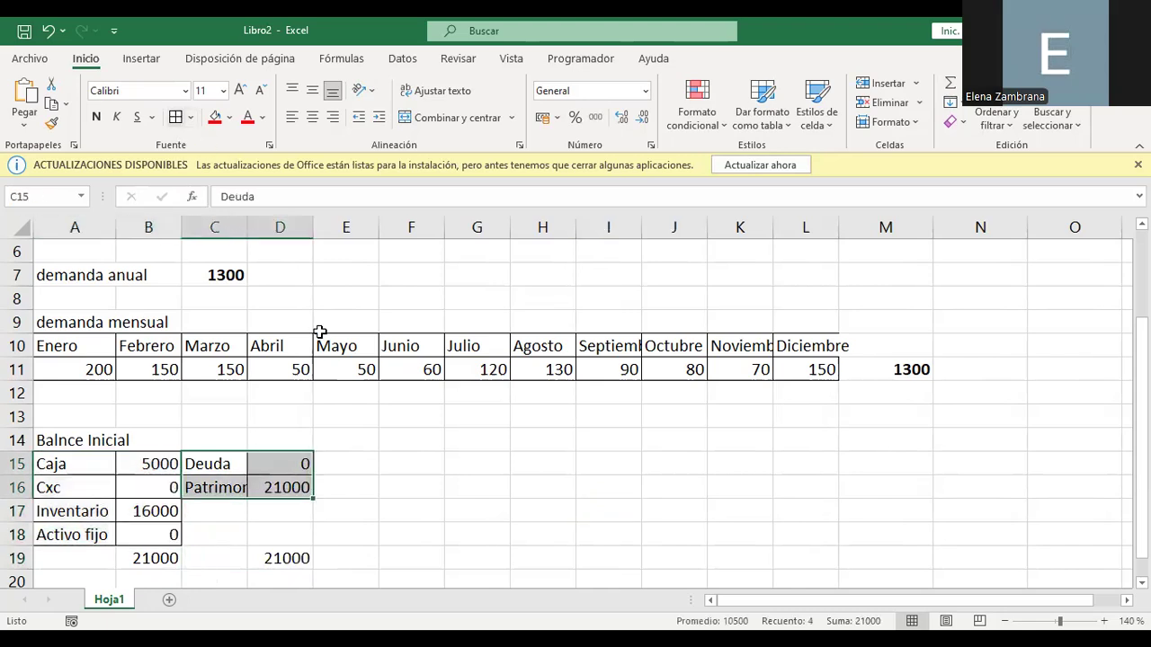
click(399, 465)
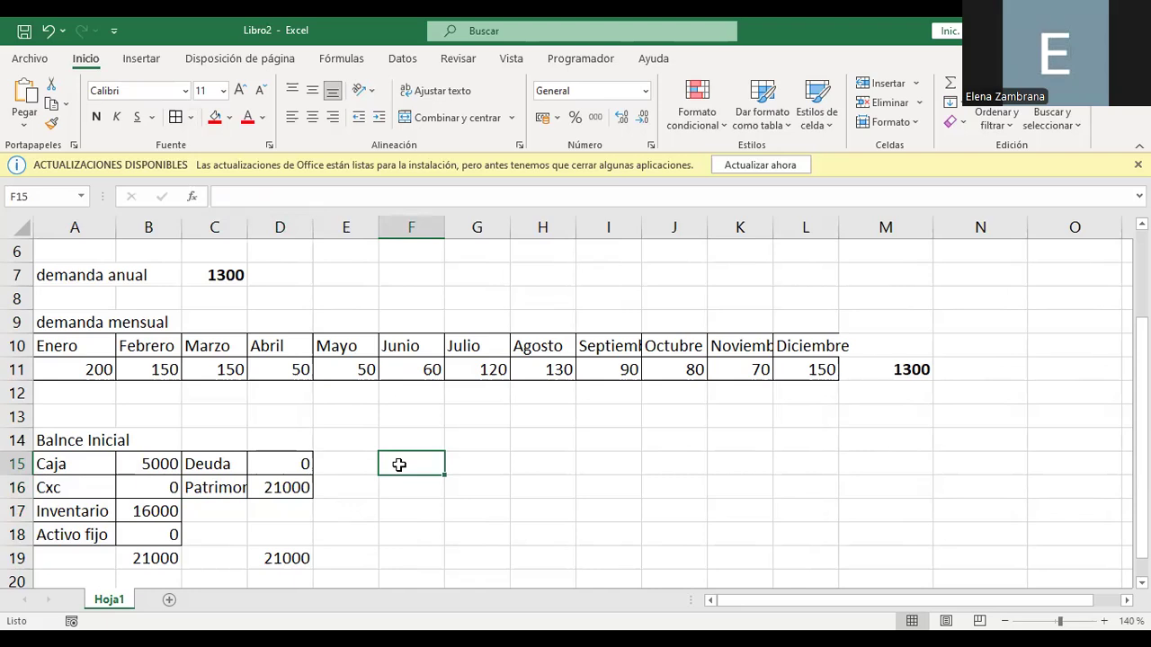
key(Left)
key(Left)
key(Left)
key(Left)
key(Left)
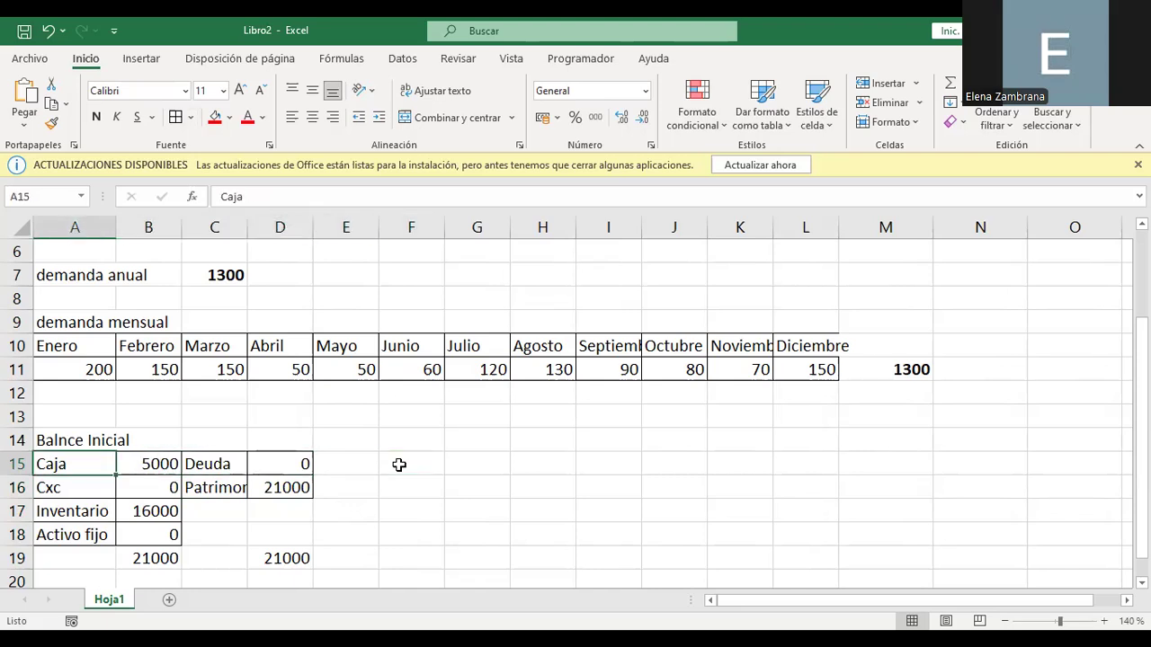
Enter the label "inventario" in F15, beside the opening balance.
key(Down)
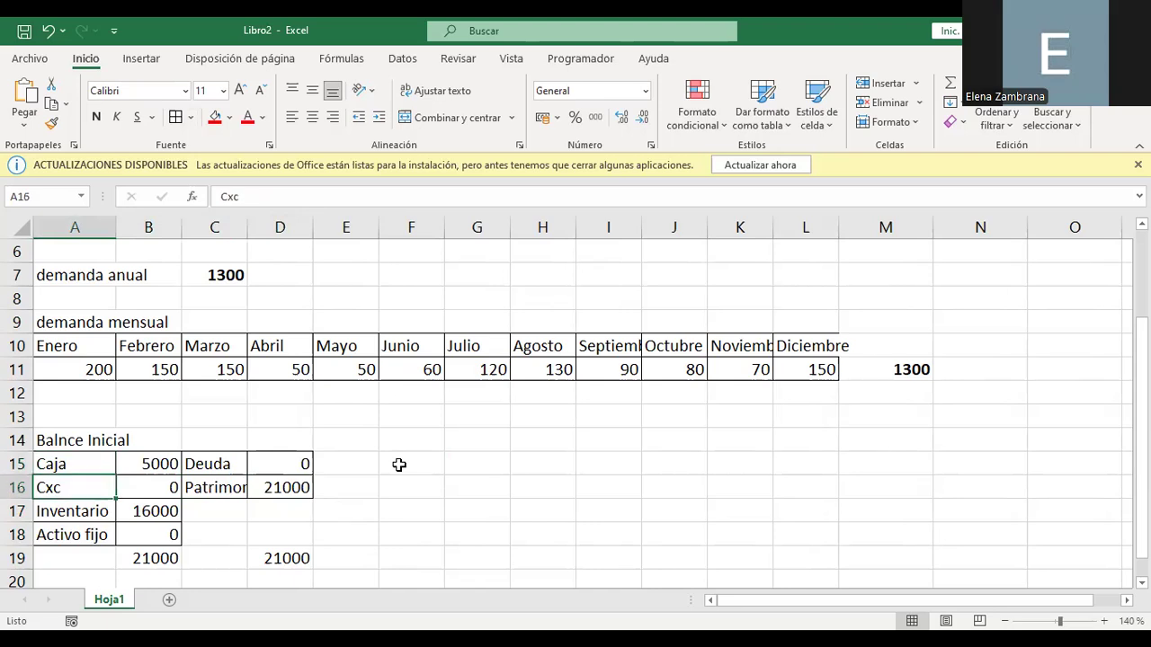
key(Down)
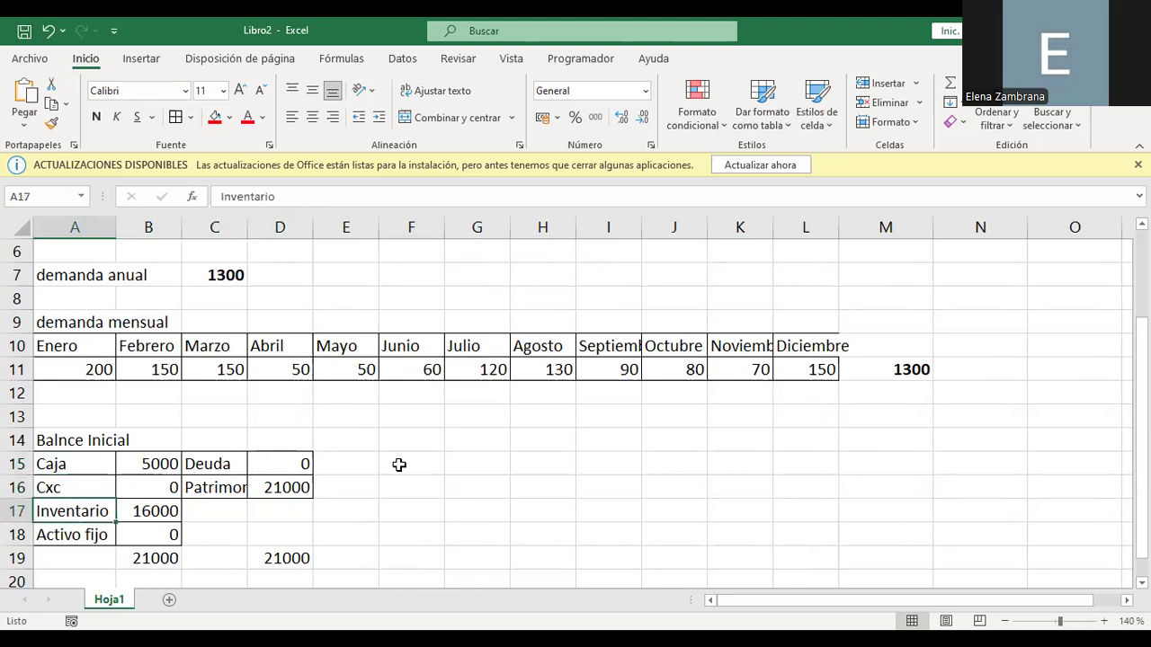
key(Right)
key(Right)
key(Right)
key(Right)
key(Right)
key(Right)
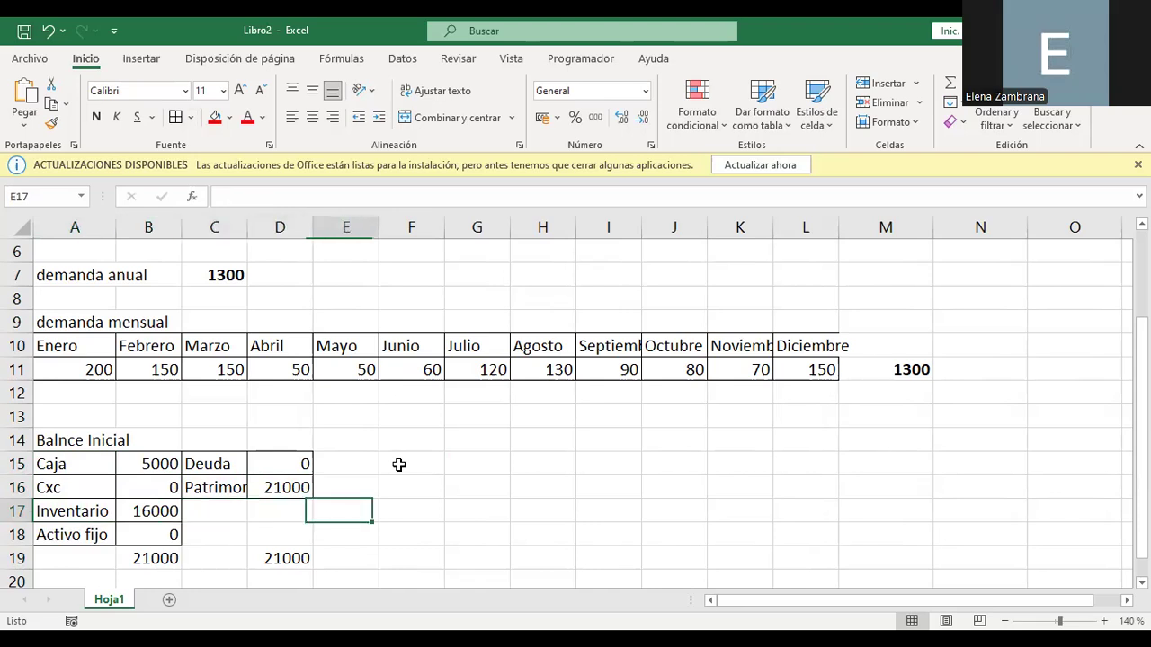
key(Up)
key(Up)
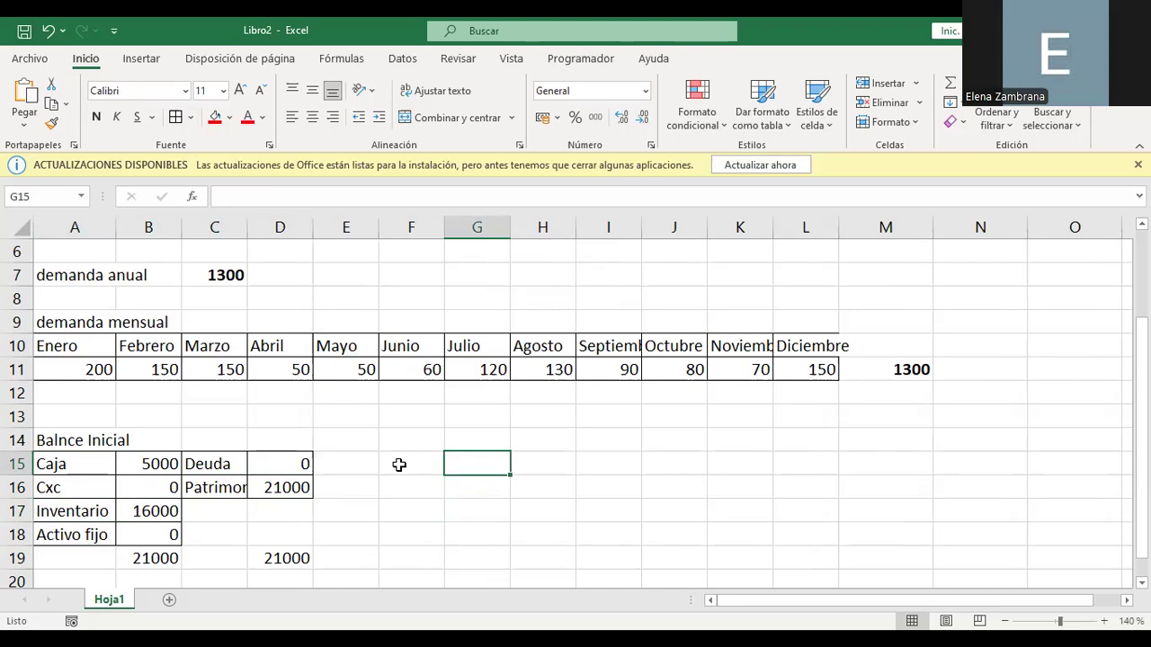
key(Left)
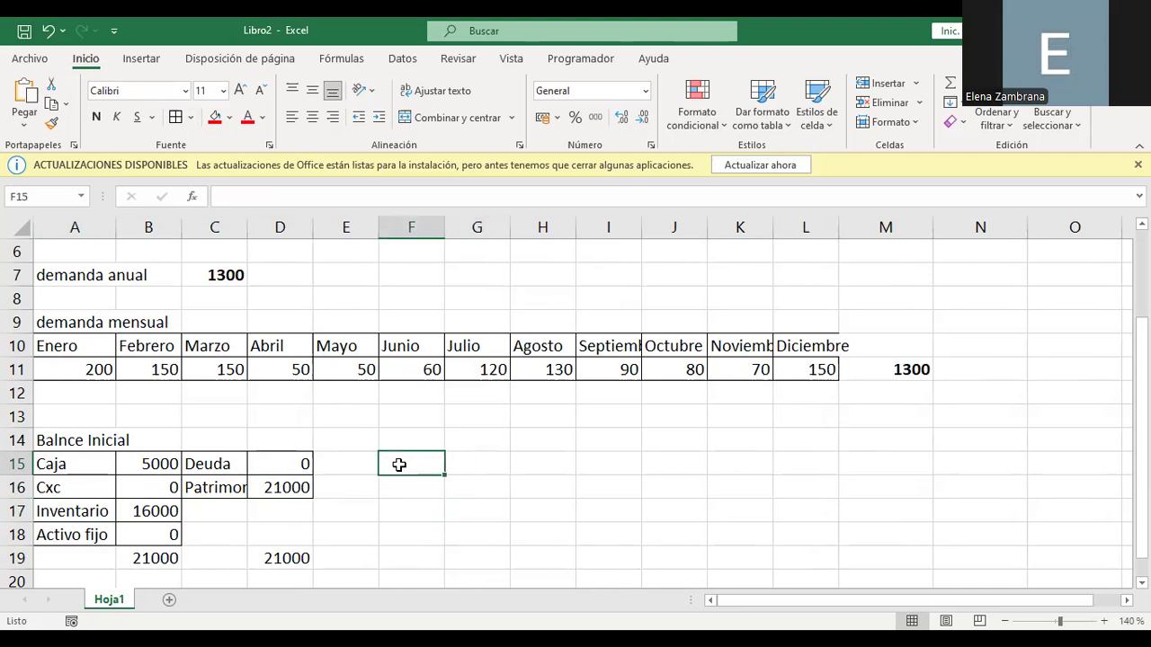
text(in)
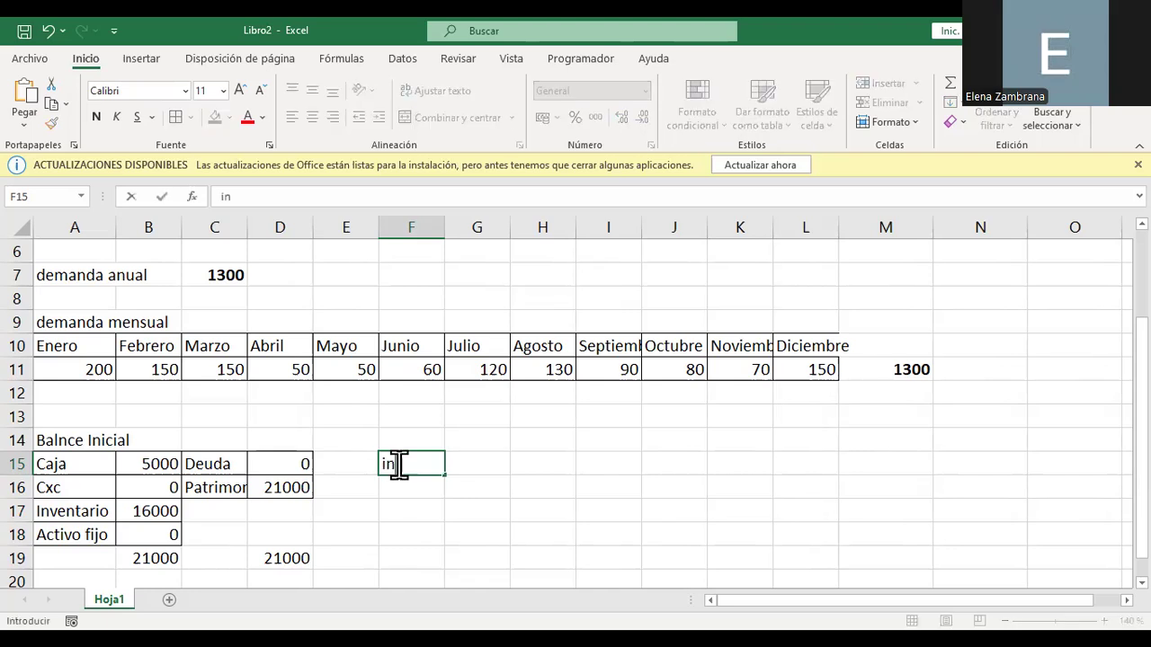
text(ventario)
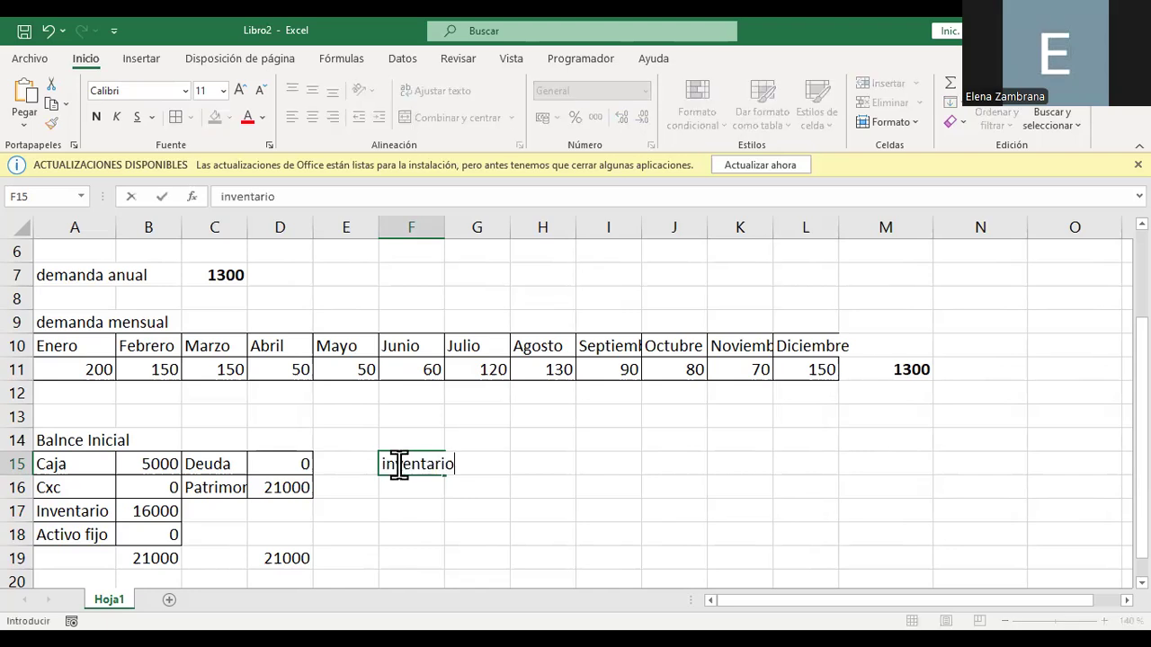
Enter "kardex" in H15 and "fisico" in I15 on the inventario row.
key(Right)
key(Right)
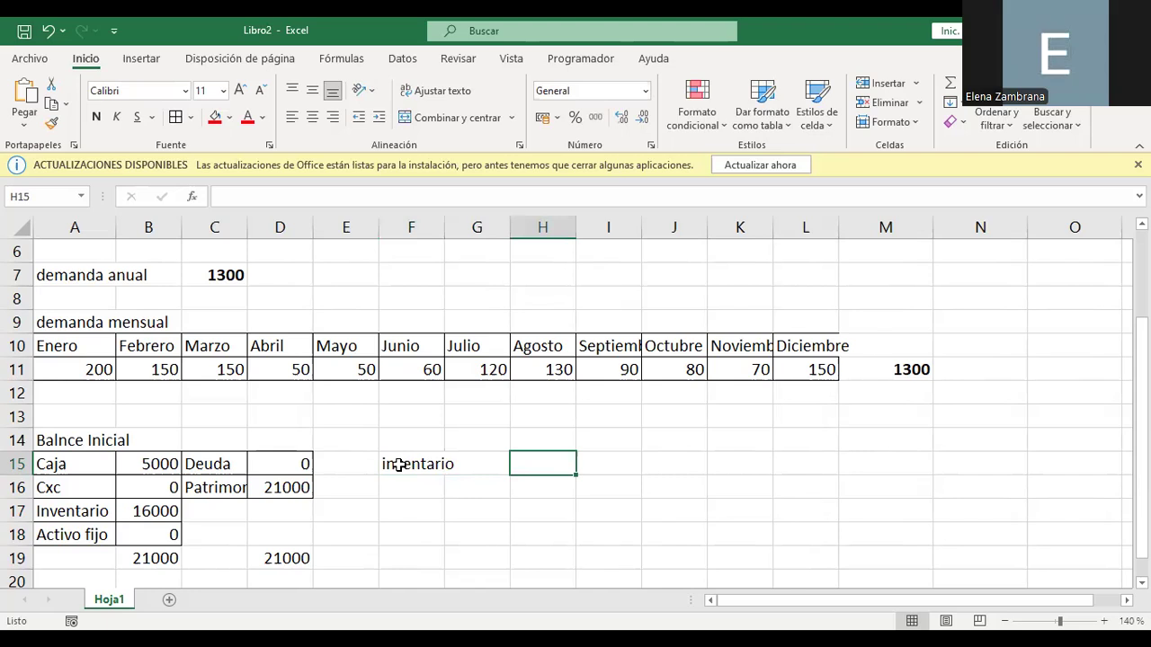
text(kardex)
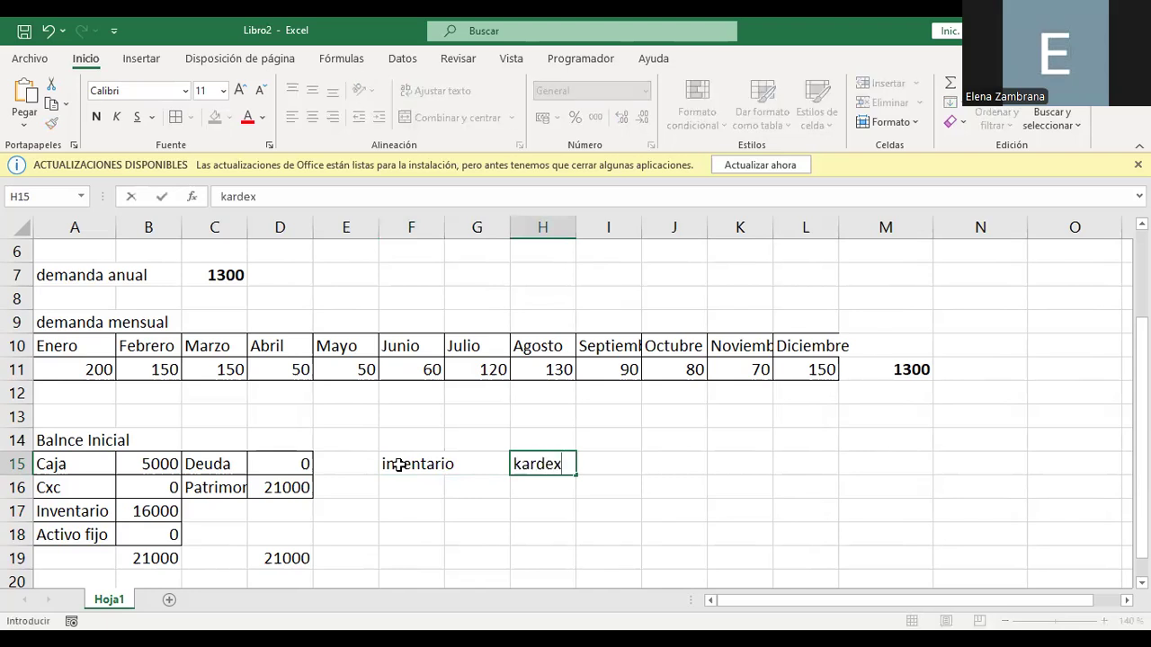
key(Return)
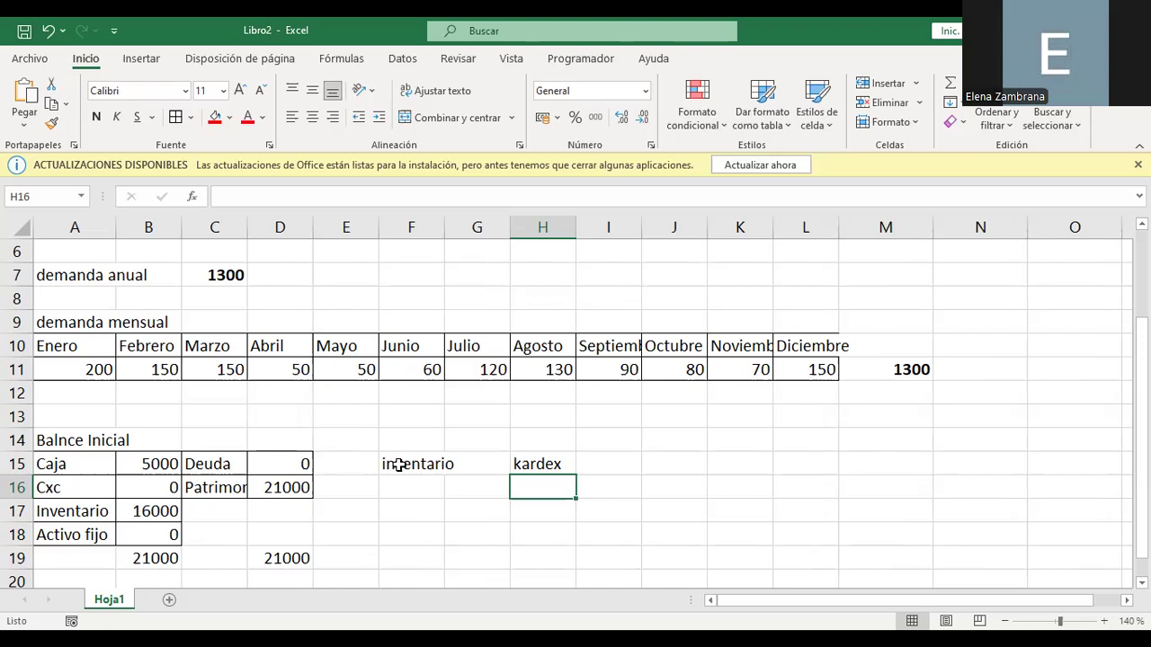
key(Right)
key(Up)
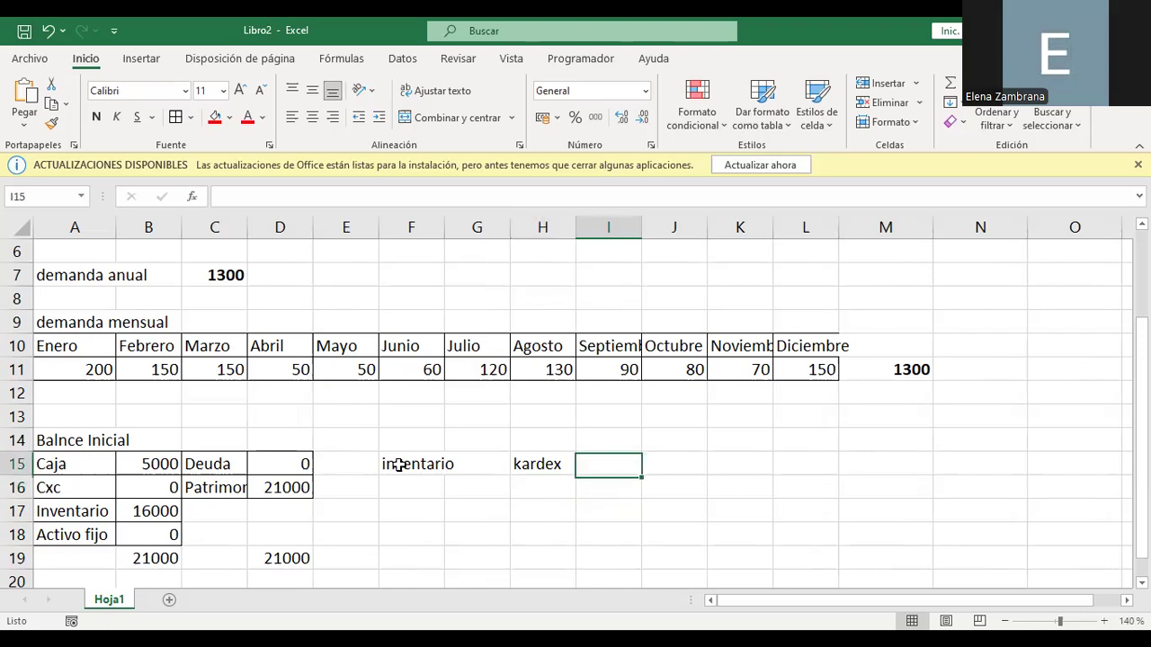
text(fisico)
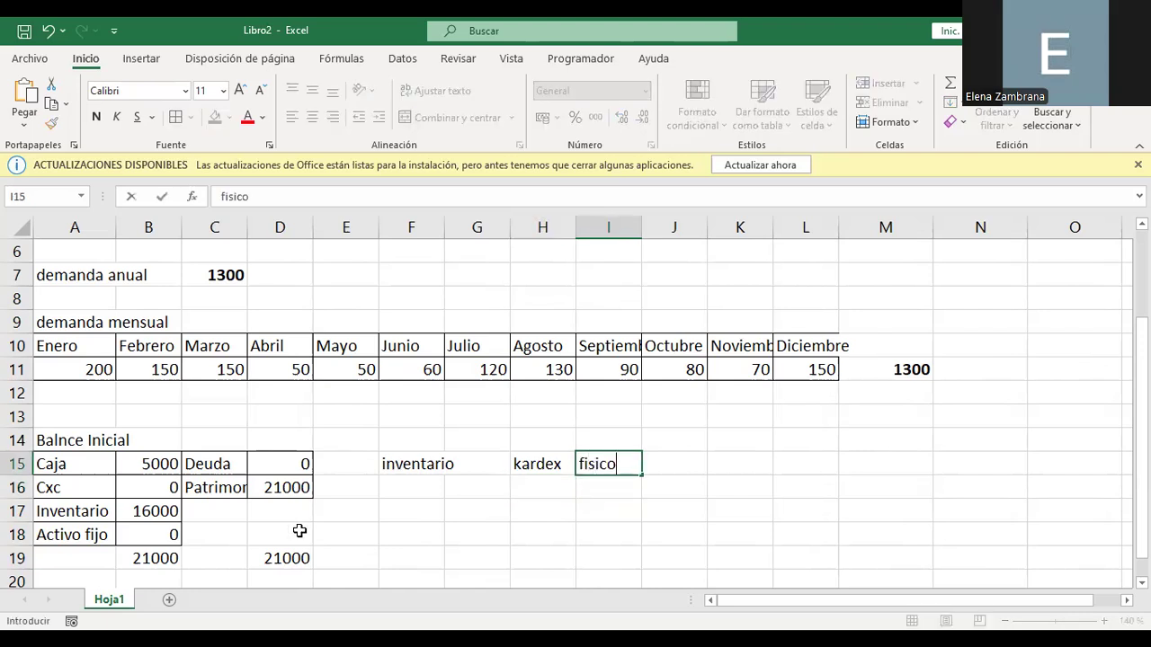
key(Return)
Apply cell borders to the inventario row in F15:I15.
key(Left)
key(Left)
key(Left)
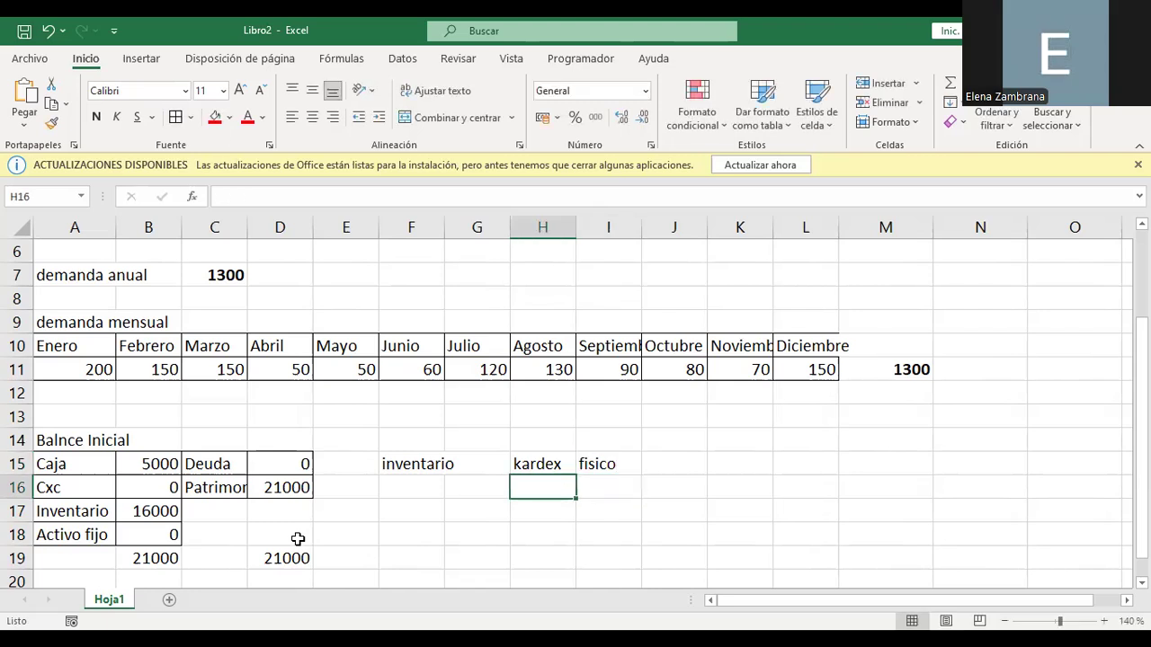
drag(406, 465, 585, 466)
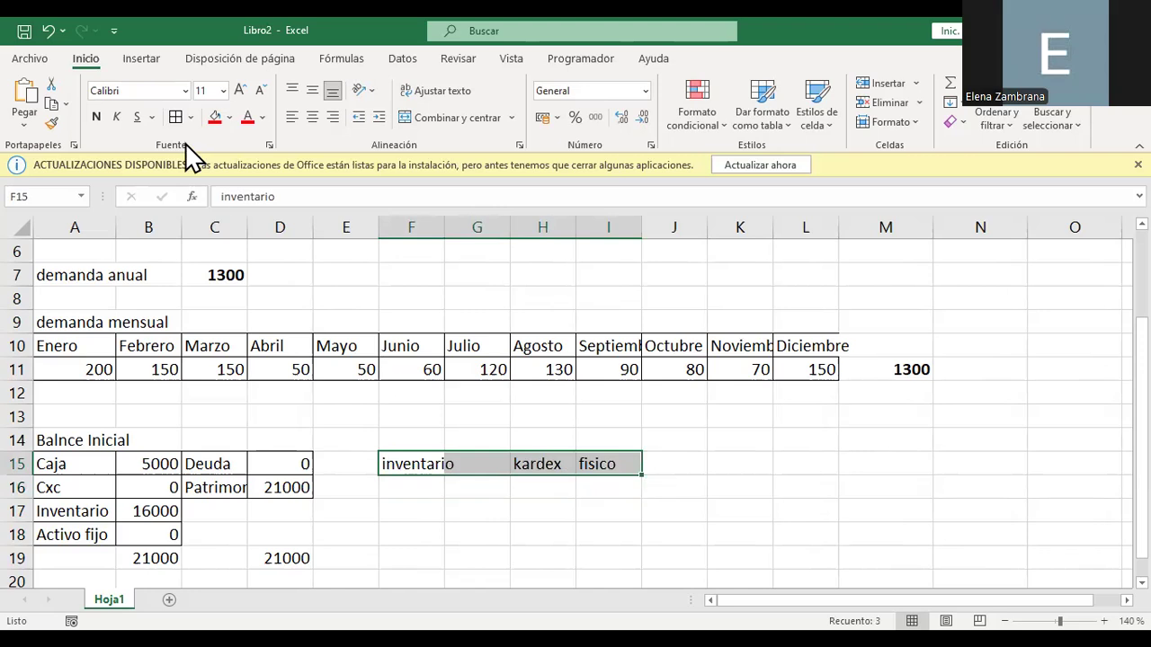
Enter "cxc" in F17 with "presupuesto de cobros" in H17, and apply borders to F17:I17.
click(408, 512)
text(cxc)
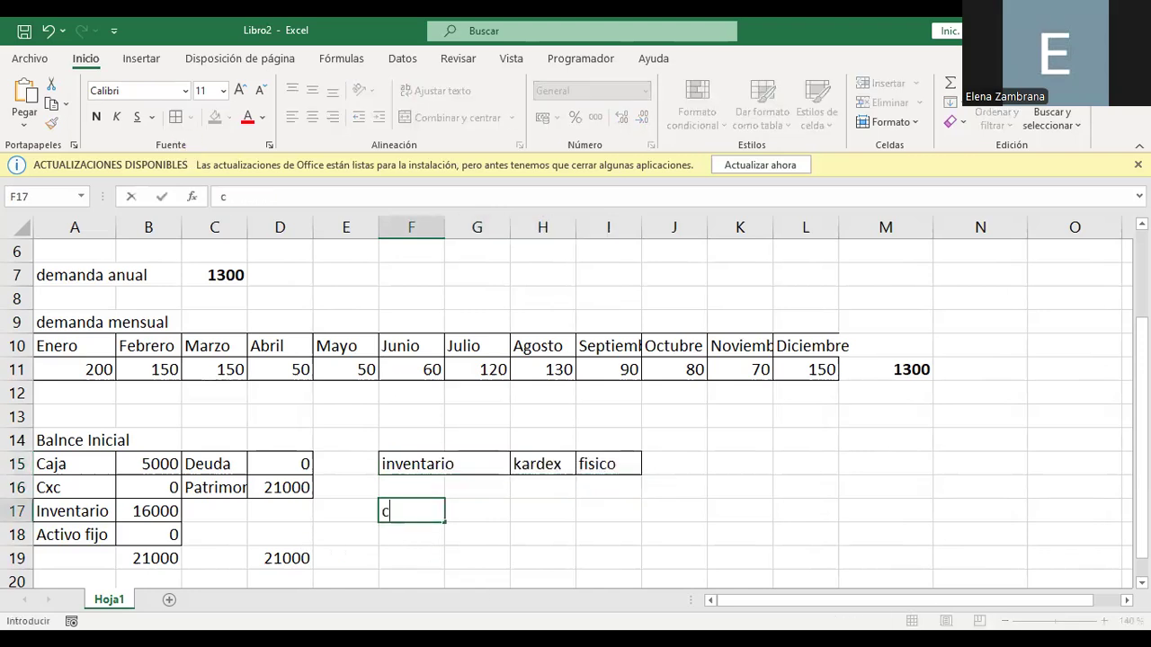
click(542, 509)
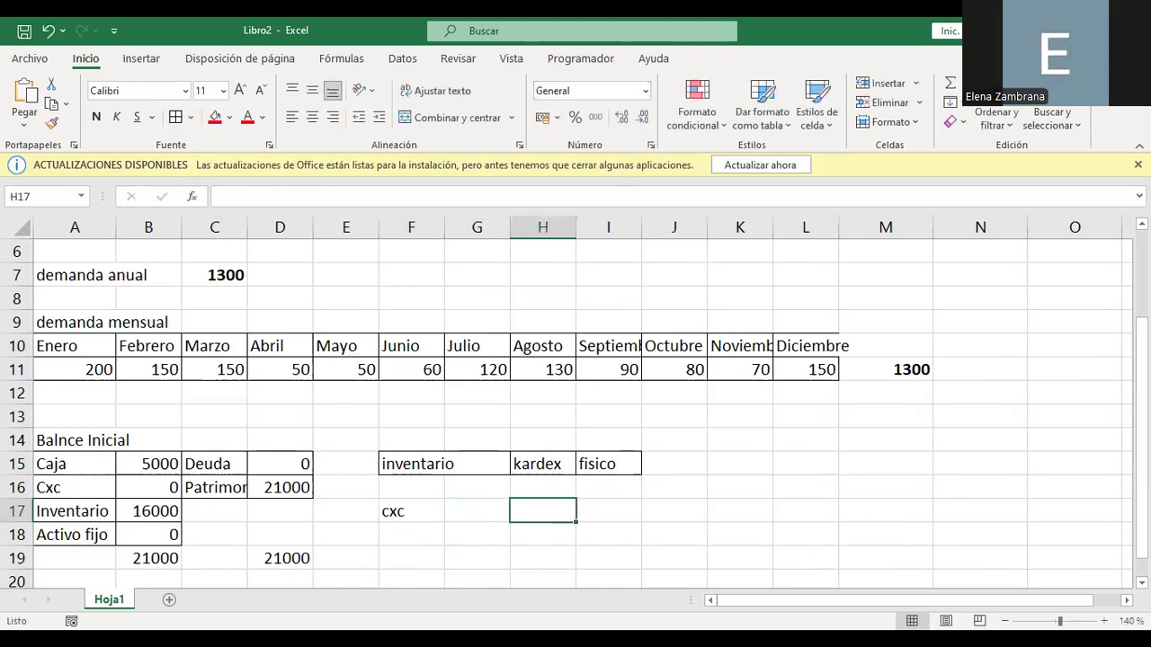
text(p)
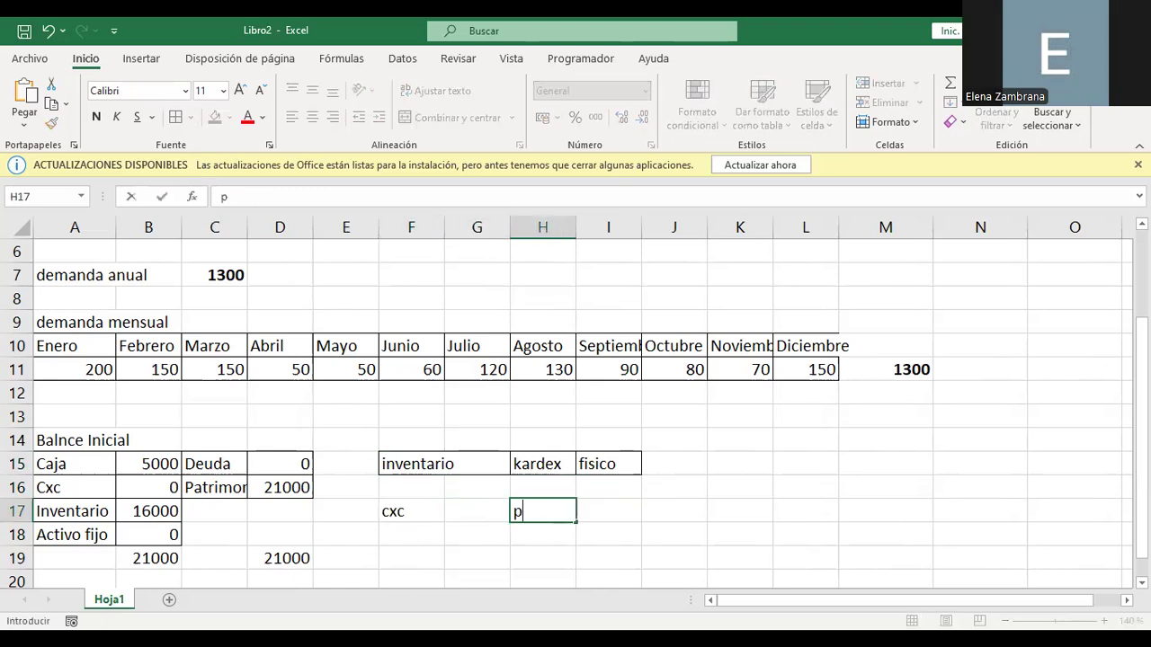
text(resupuesto de cobros)
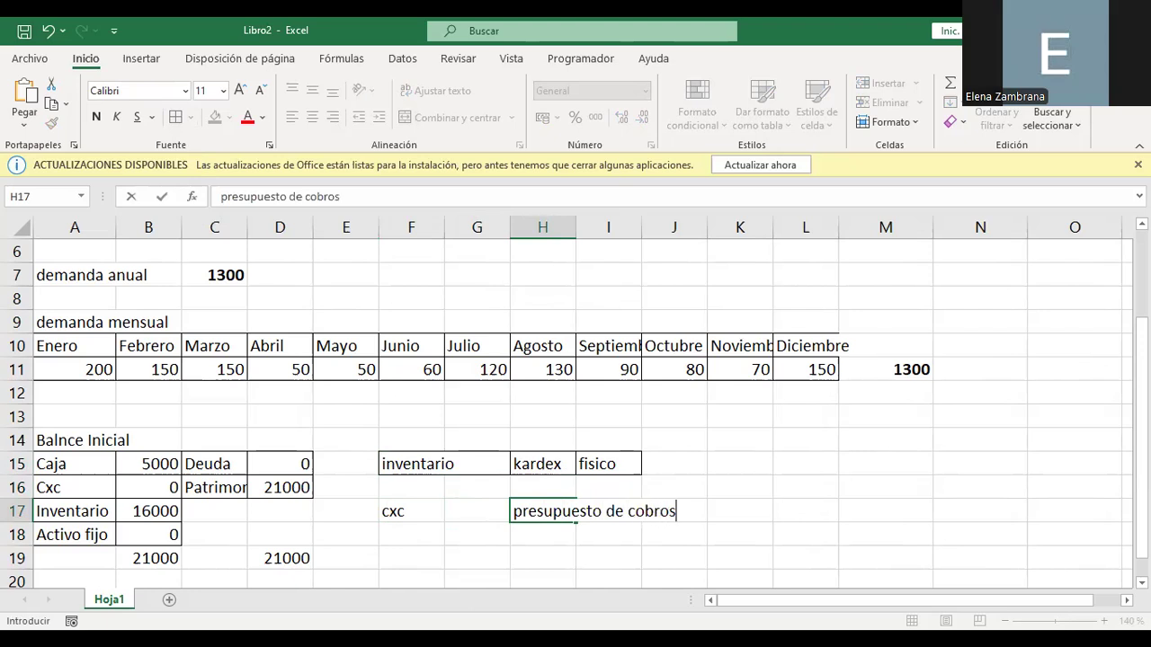
key(Return)
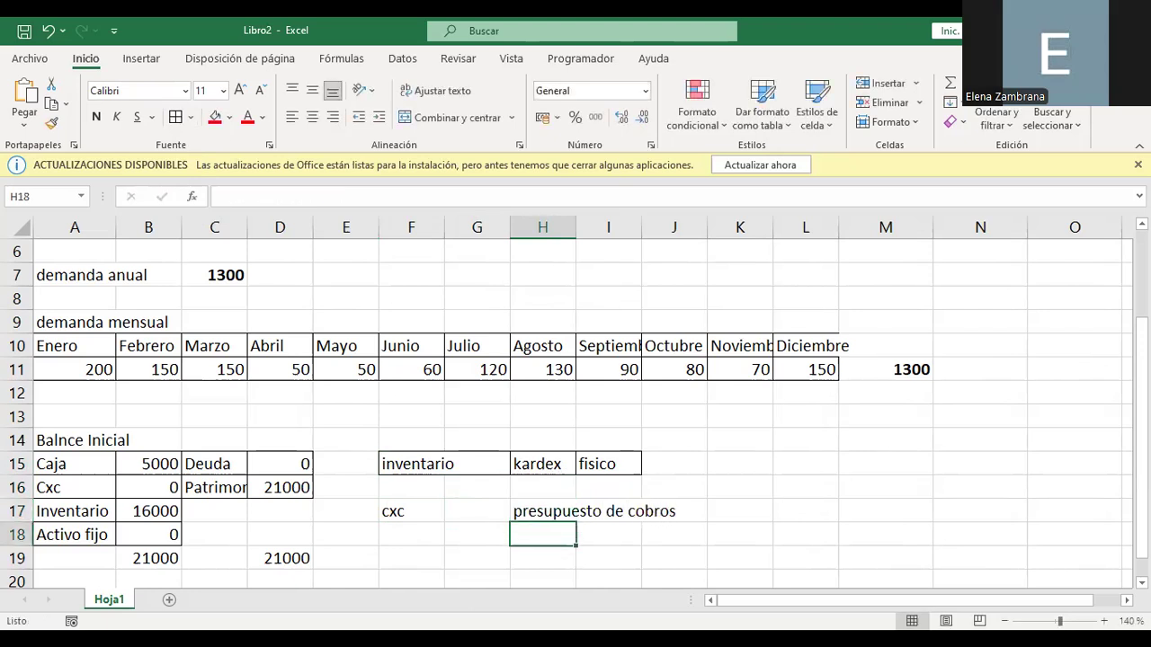
drag(399, 513, 615, 511)
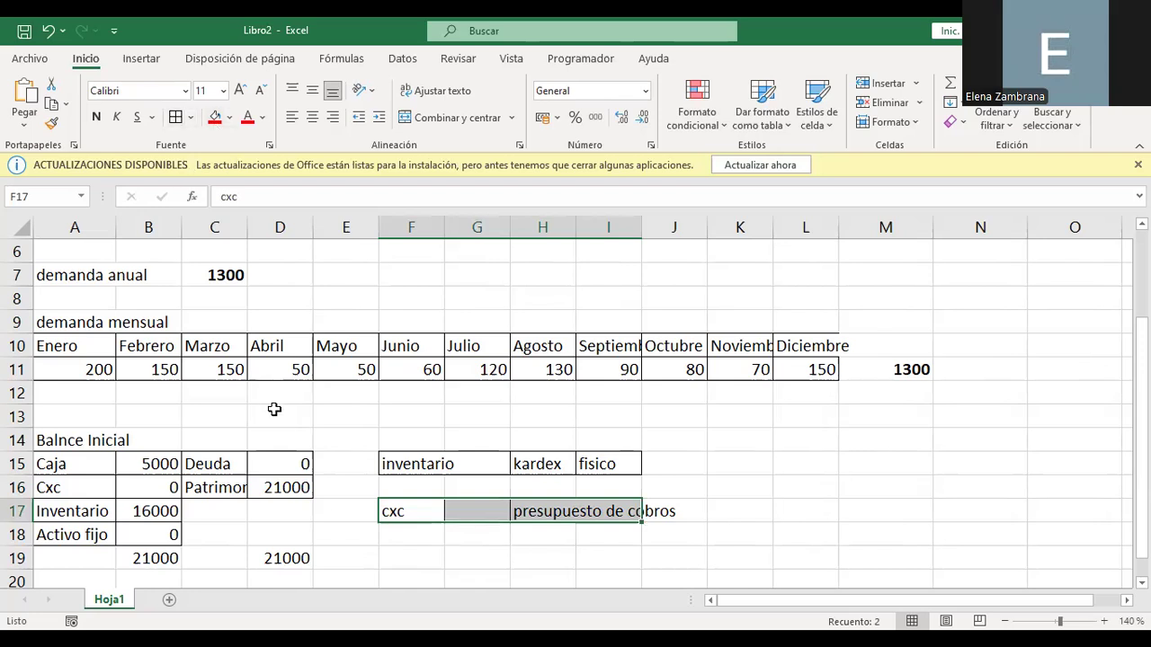
Enter "Caja" in F19 and "presupuesto de caja" in H19.
click(386, 552)
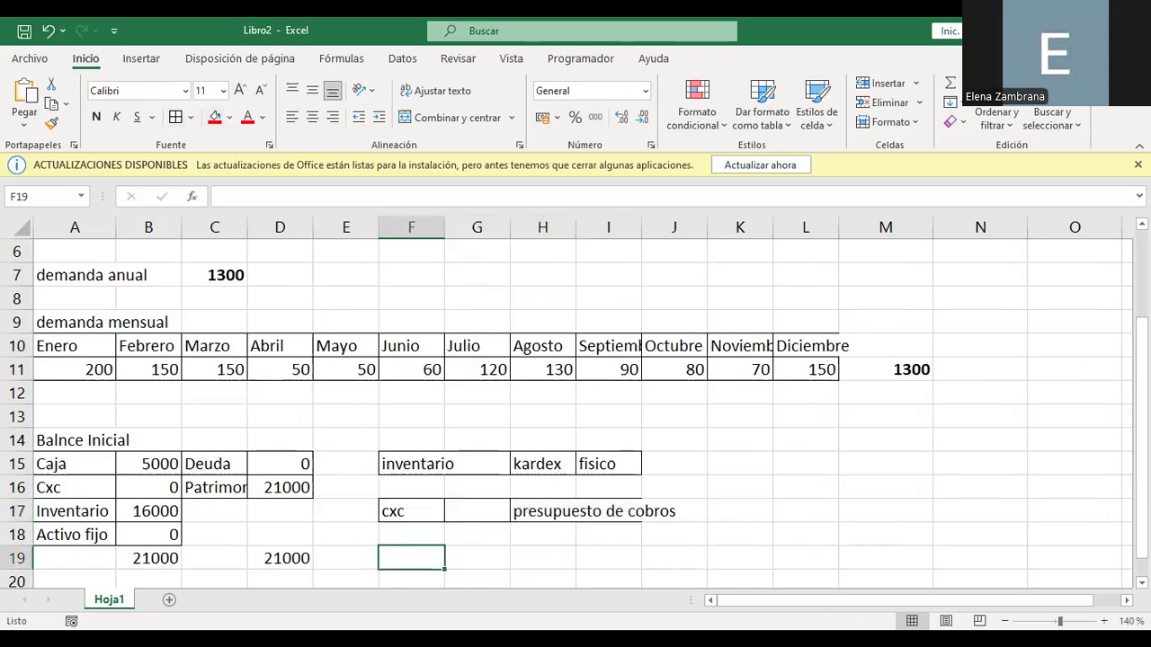
text(Caja)
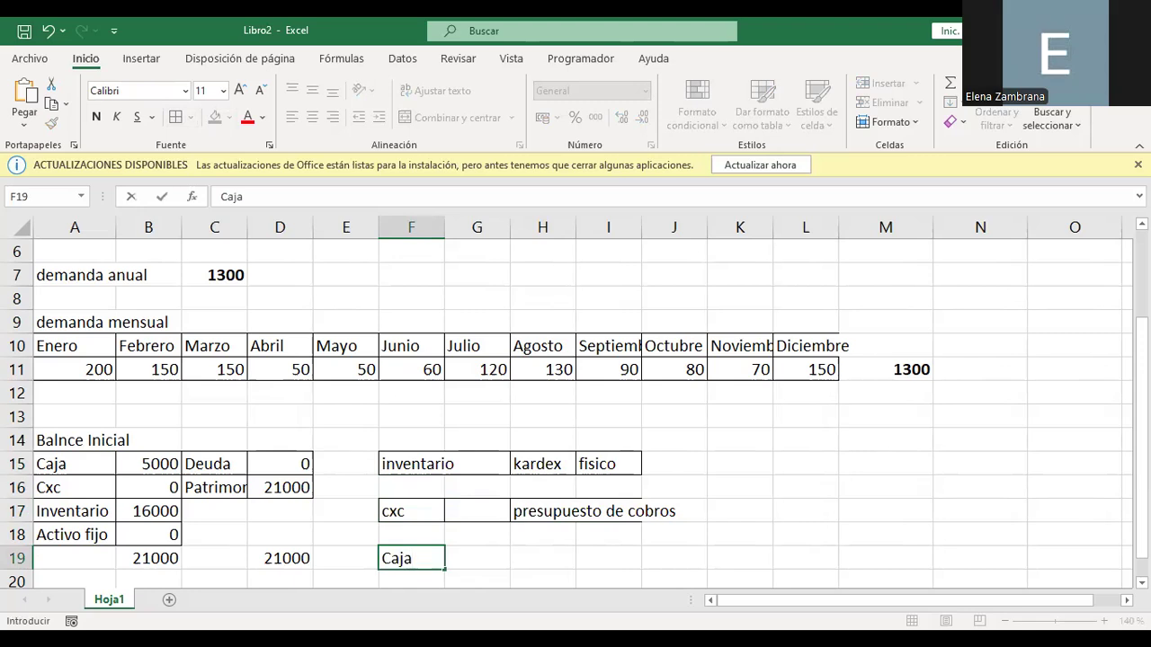
key(Tab)
key(Tab)
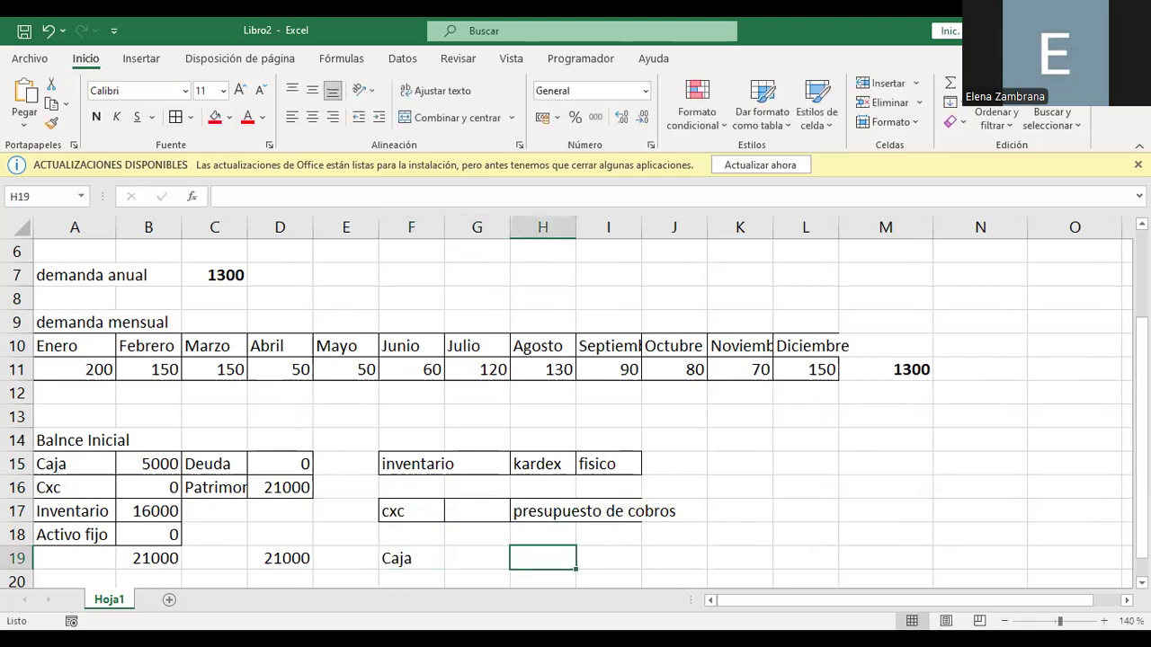
text(presu)
text(pe)
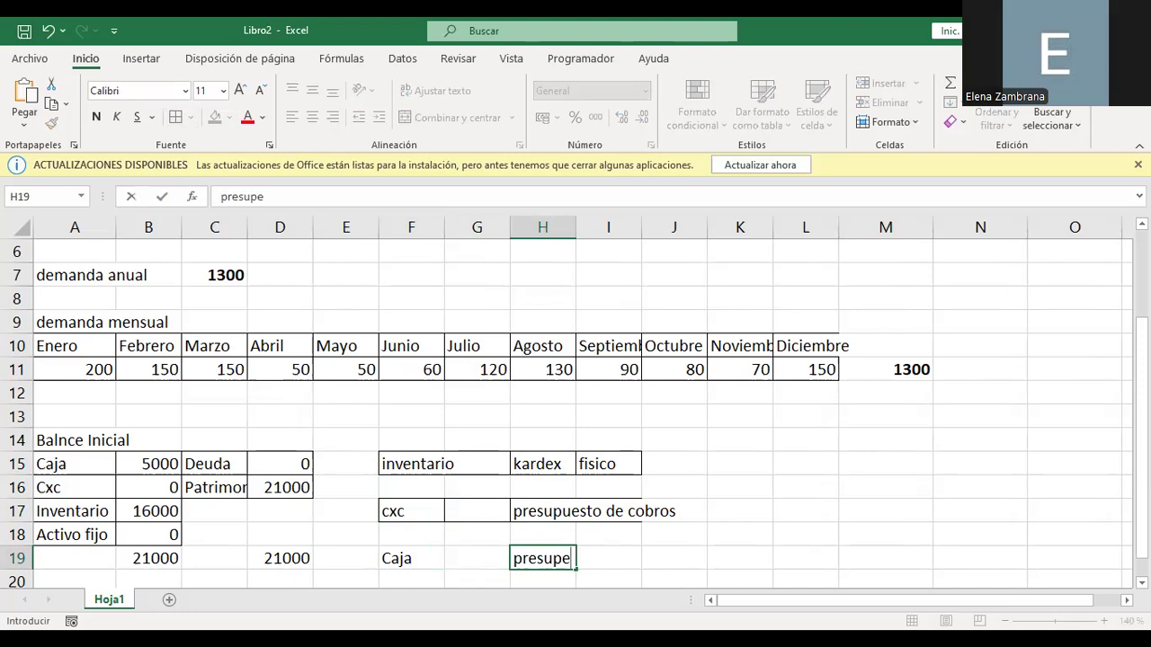
key(BackSpace)
text(uesto de caja)
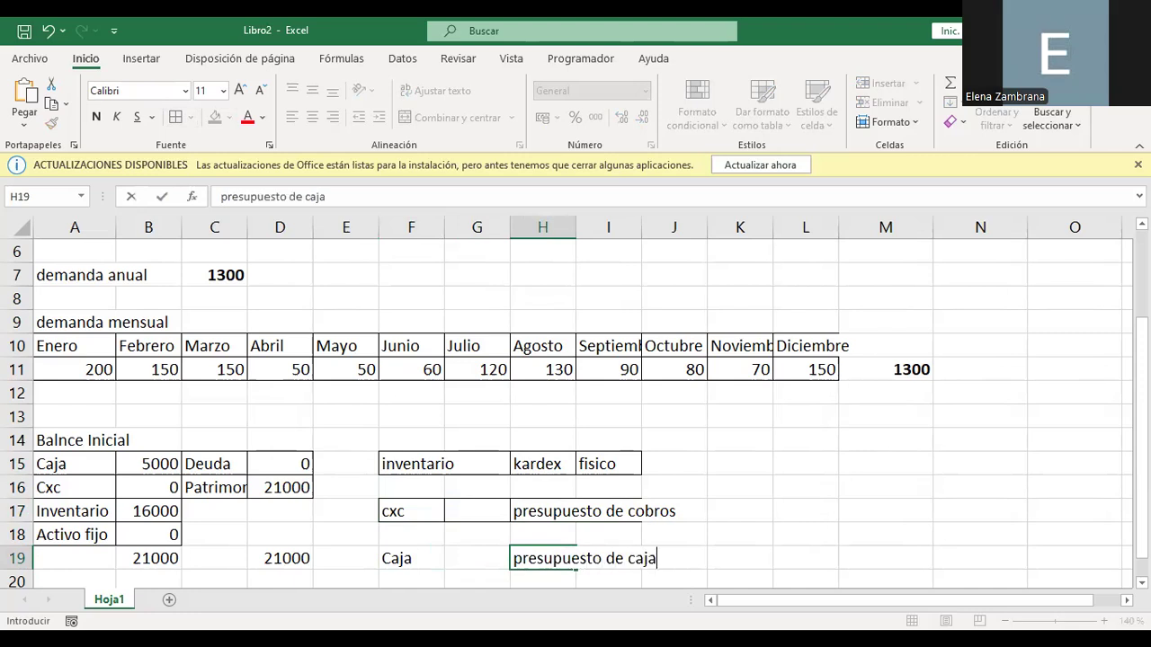
key(Return)
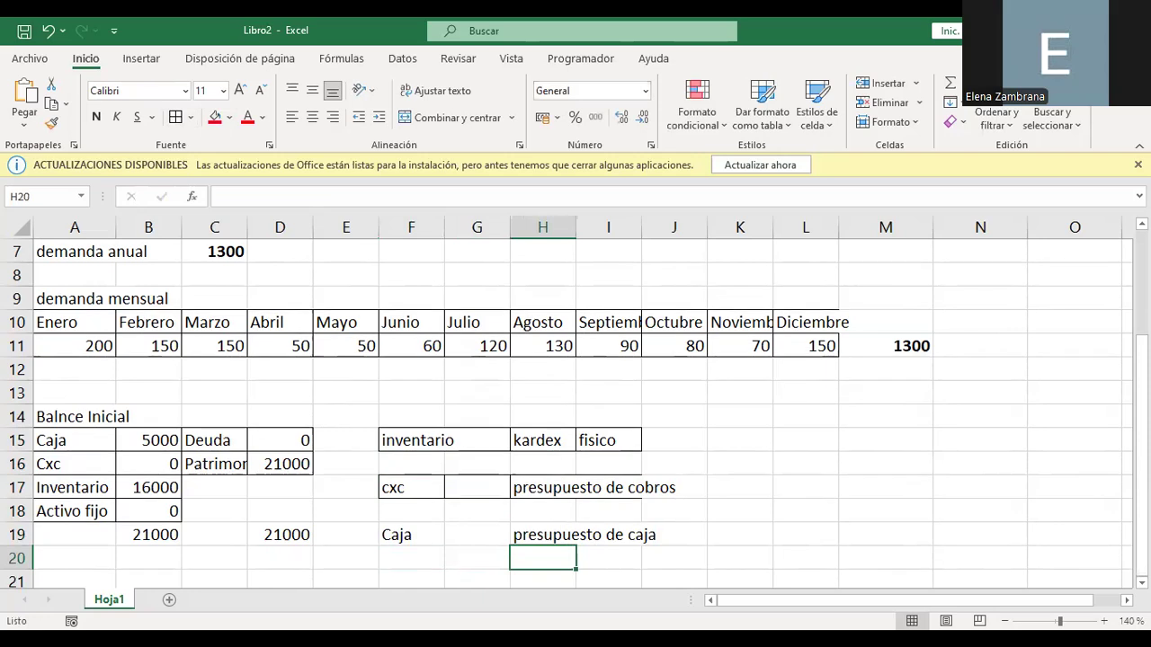
Apply cell borders to the Caja row in F19:I19.
drag(400, 534, 594, 536)
click(178, 121)
click(485, 496)
drag(422, 441, 591, 447)
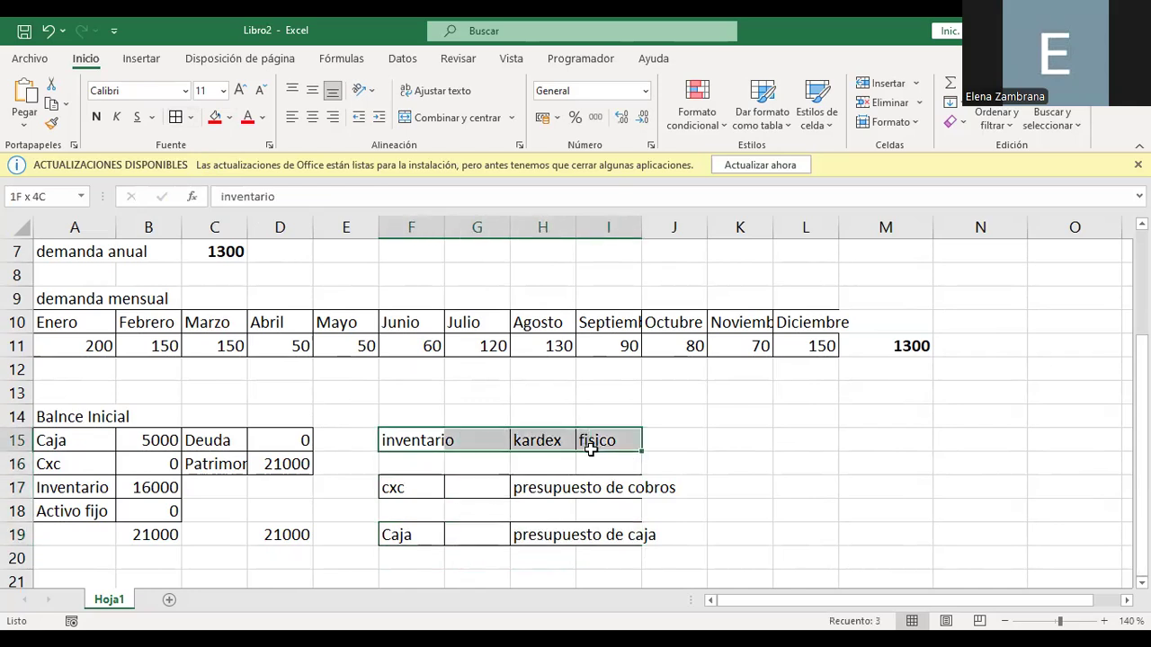
drag(591, 447, 617, 552)
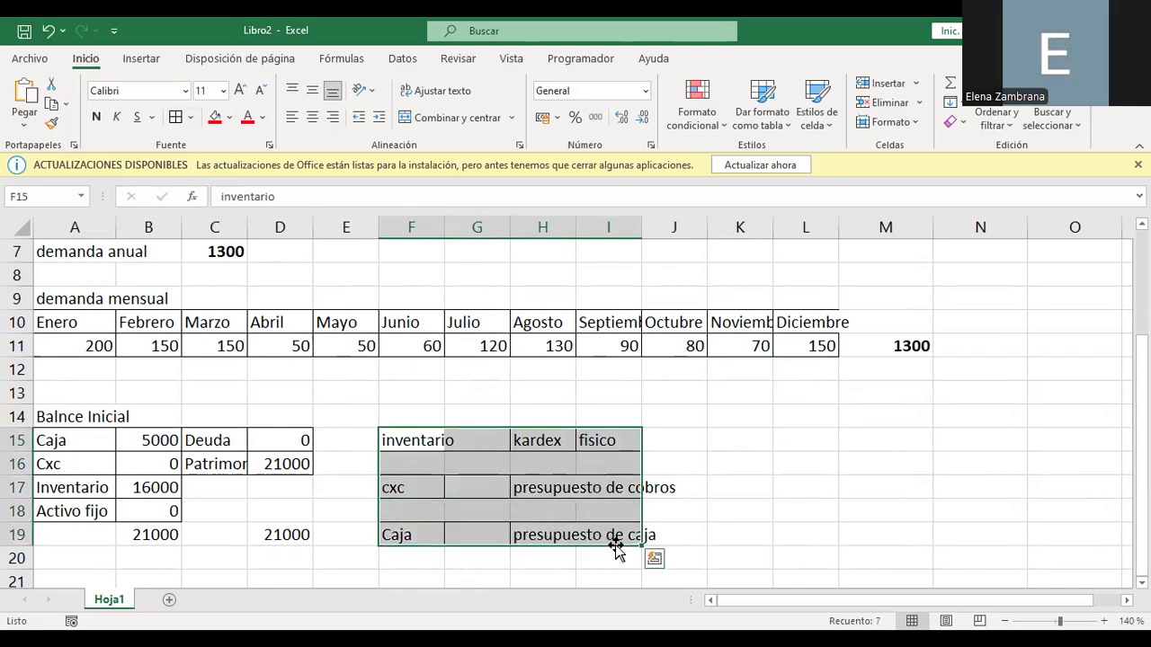
click(749, 487)
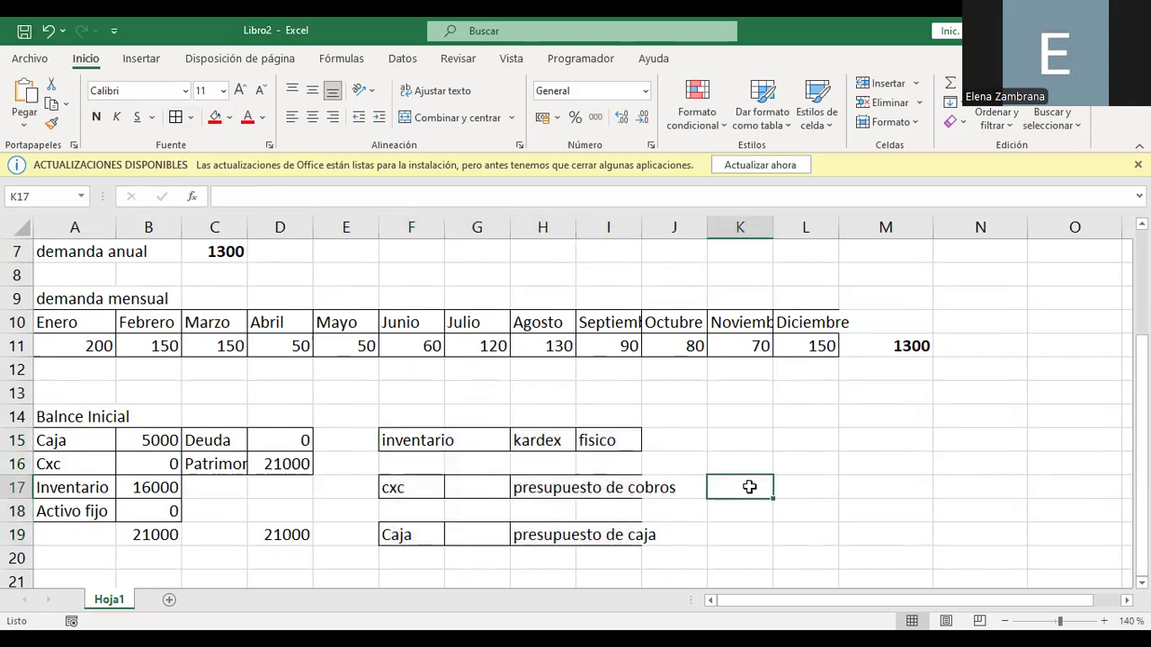
Enter "Resultado" in L17 with "estado de resultados" in M17, and apply borders to both cells.
click(795, 488)
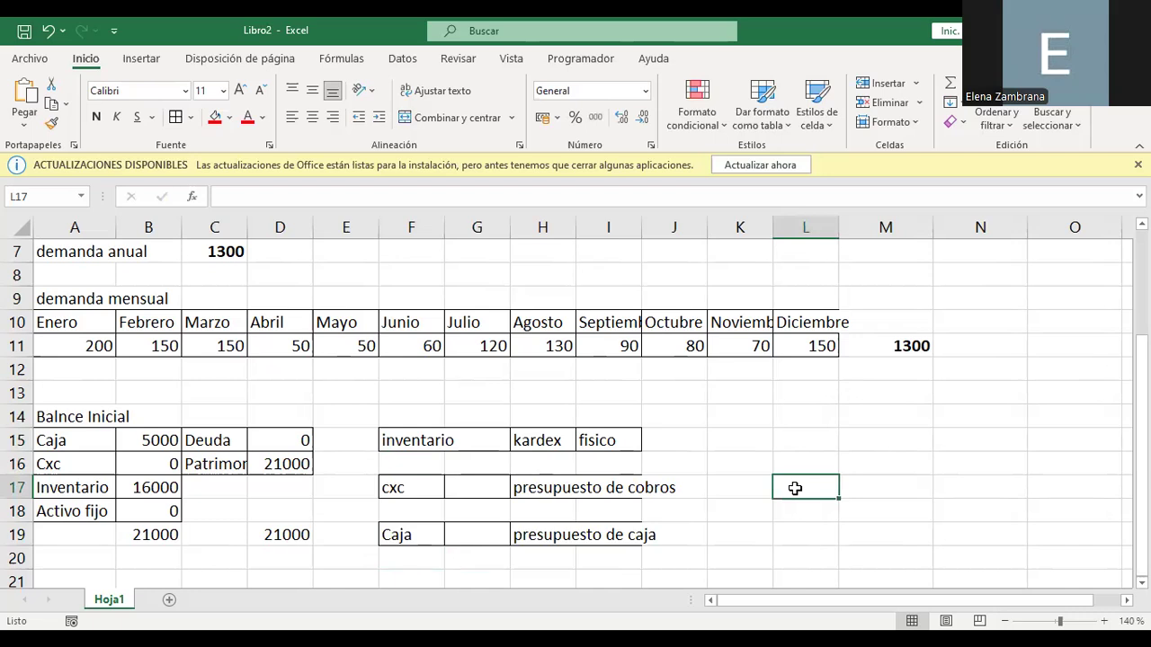
text(Resultado)
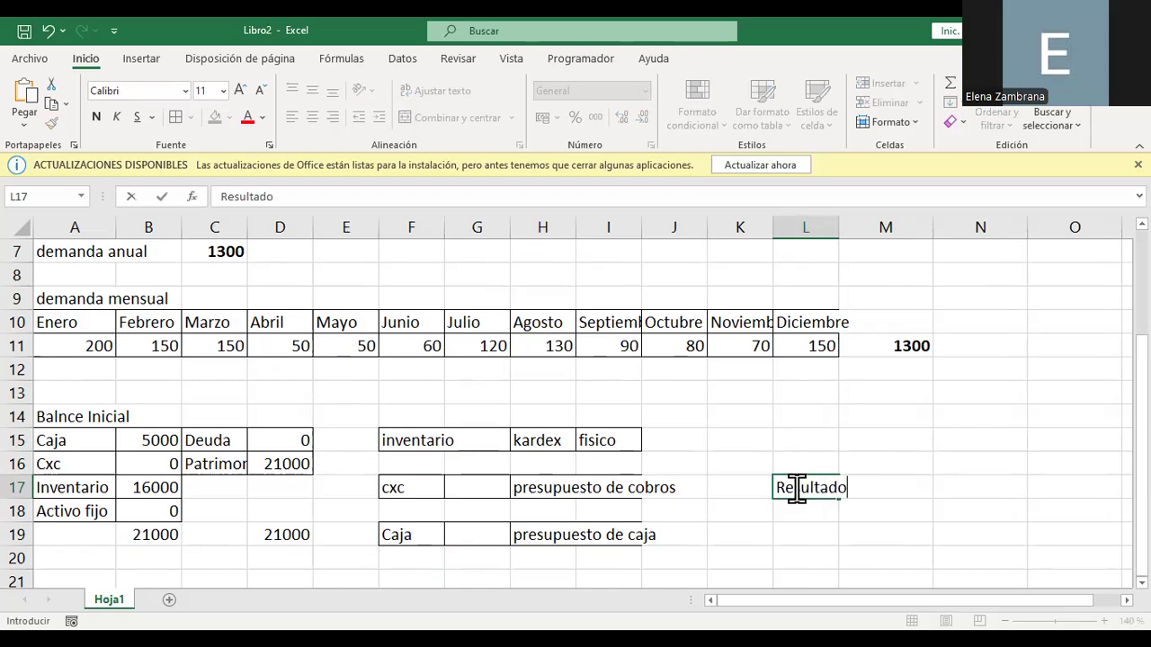
key(Tab)
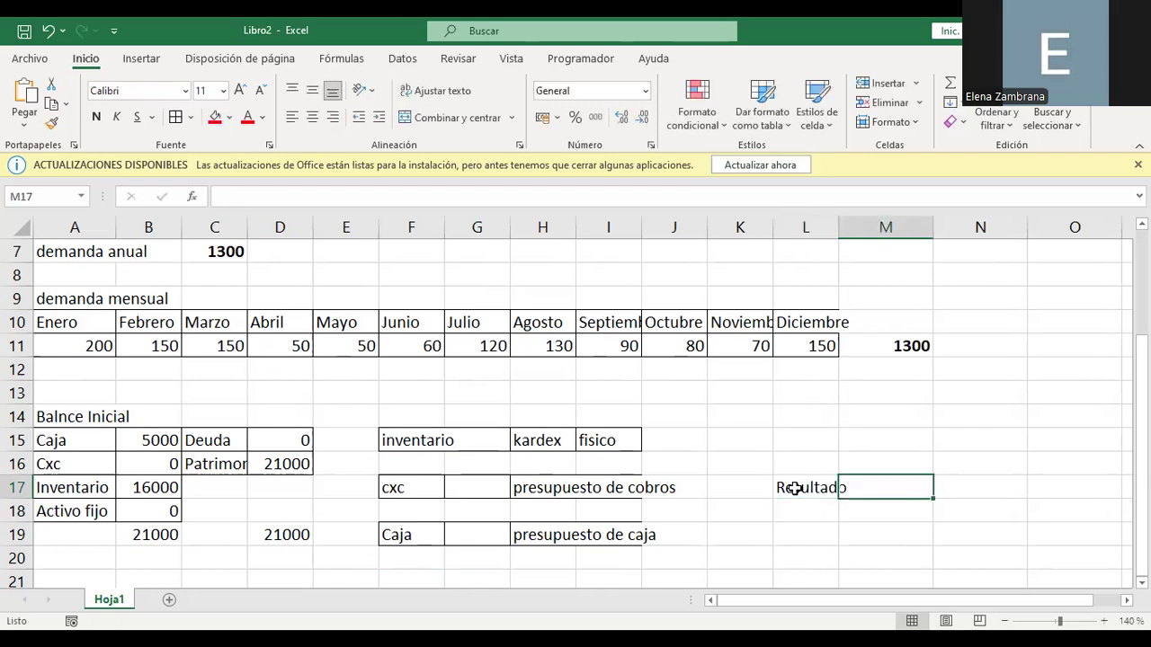
text(estado de resultados)
key(Return)
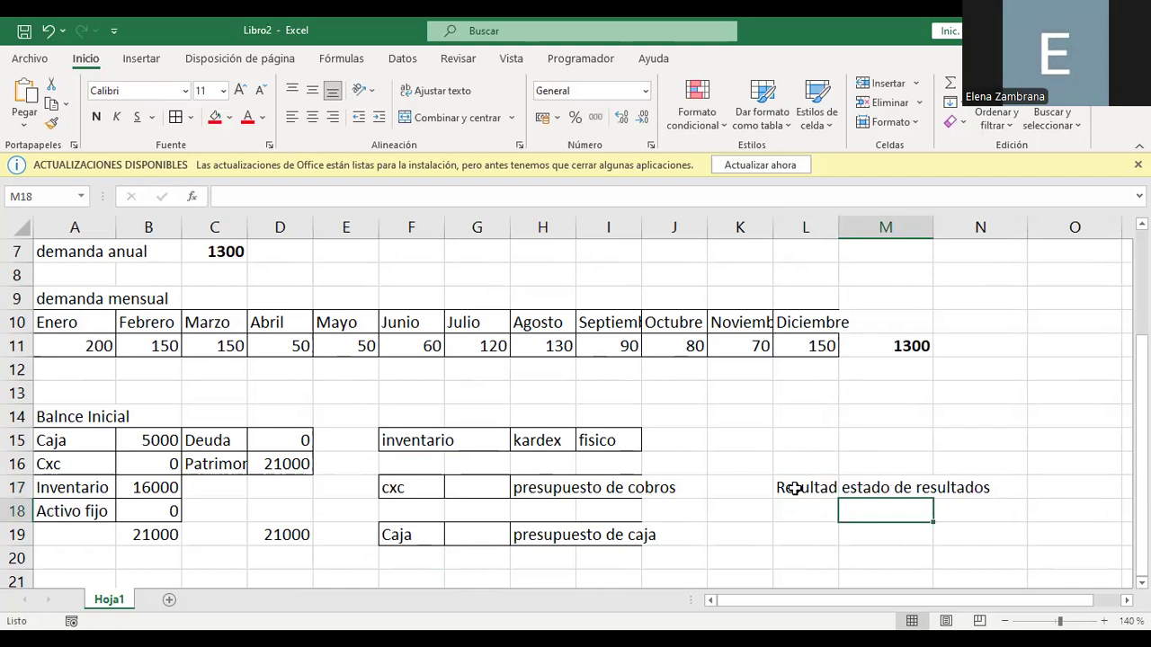
drag(794, 487, 867, 494)
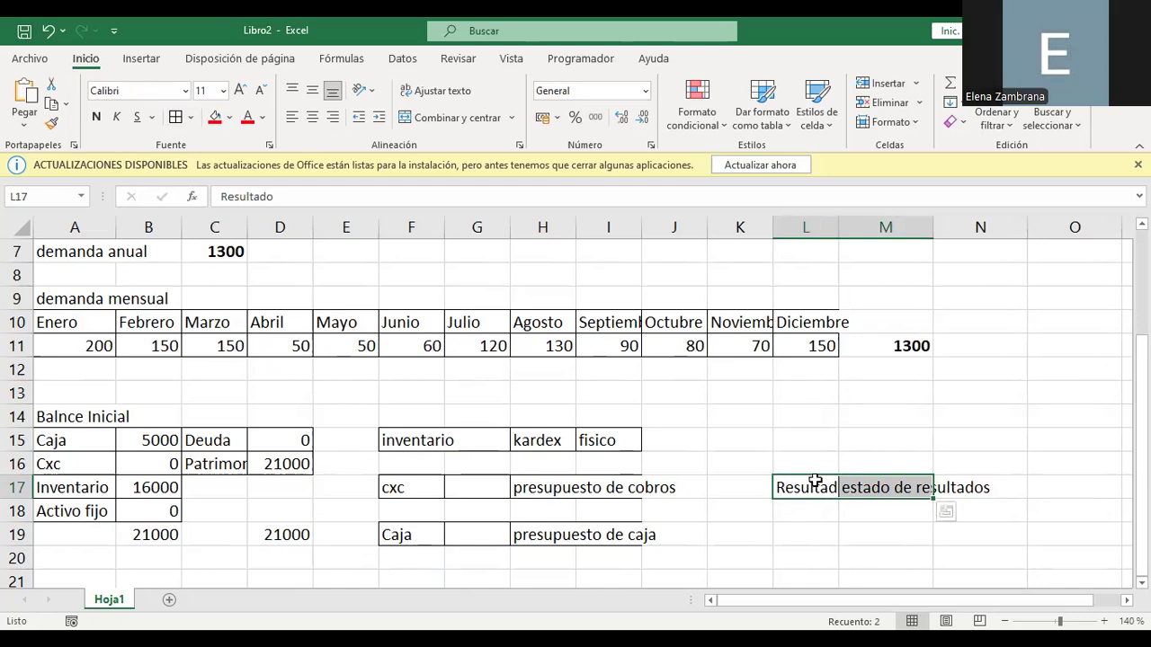
click(801, 539)
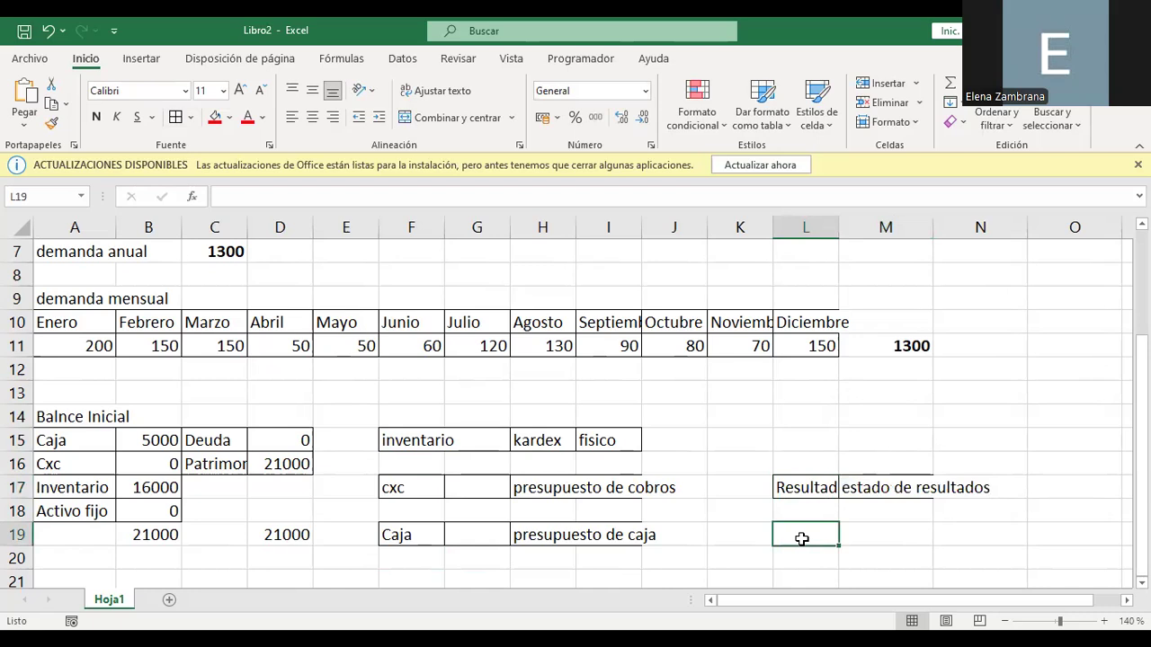
Enter "Balance Final" in L19, below the Resultado note.
text(Bala)
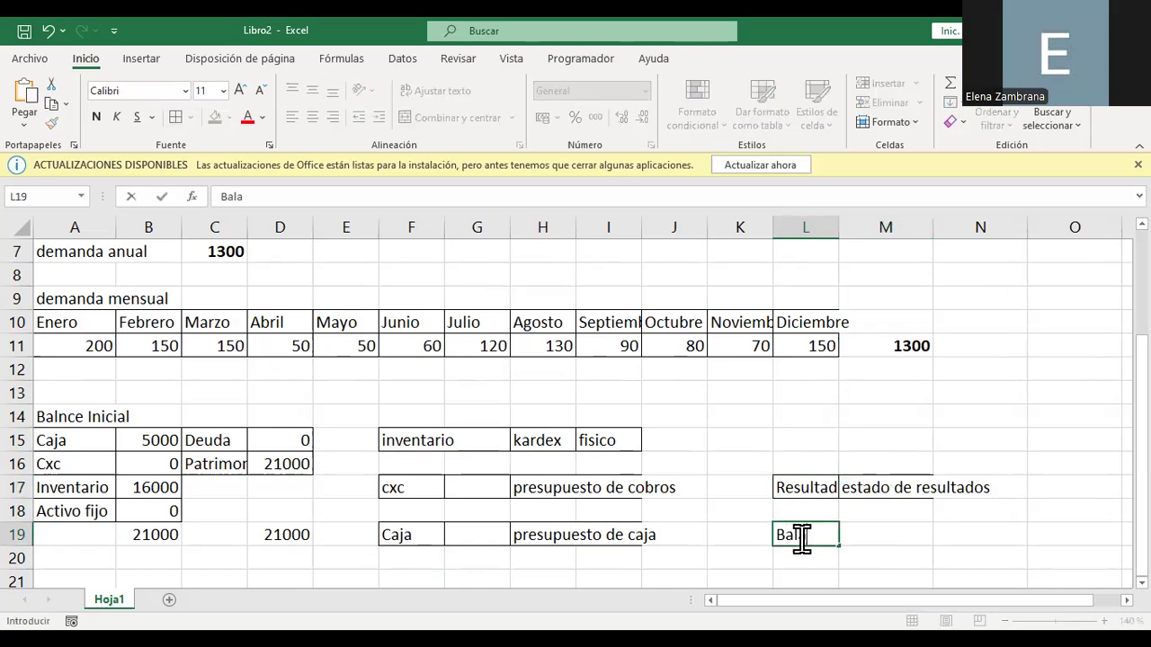
text(nce Final)
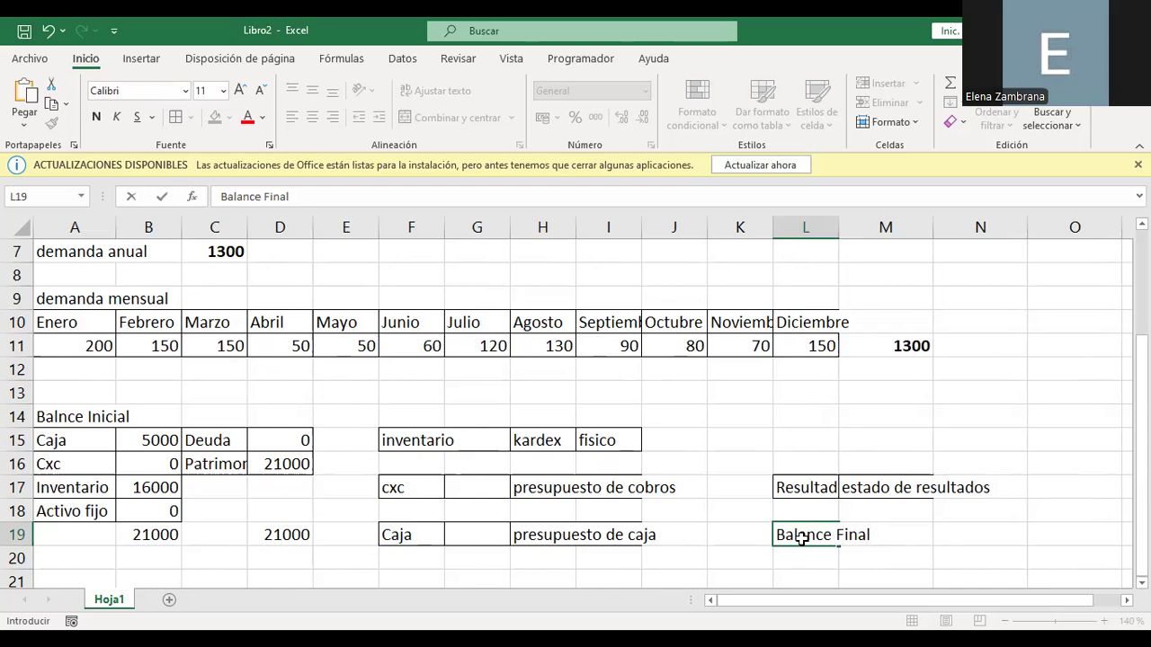
key(Left)
key(Left)
key(Left)
key(Left)
key(Left)
key(Left)
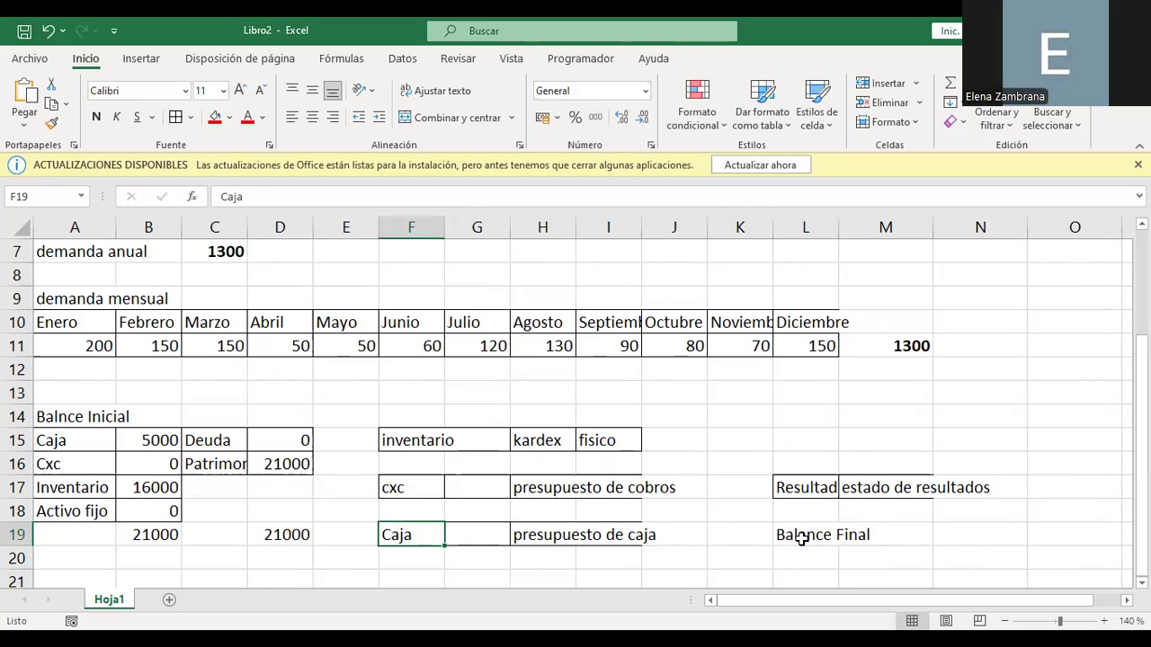
key(Up)
key(Up)
key(Up)
key(Up)
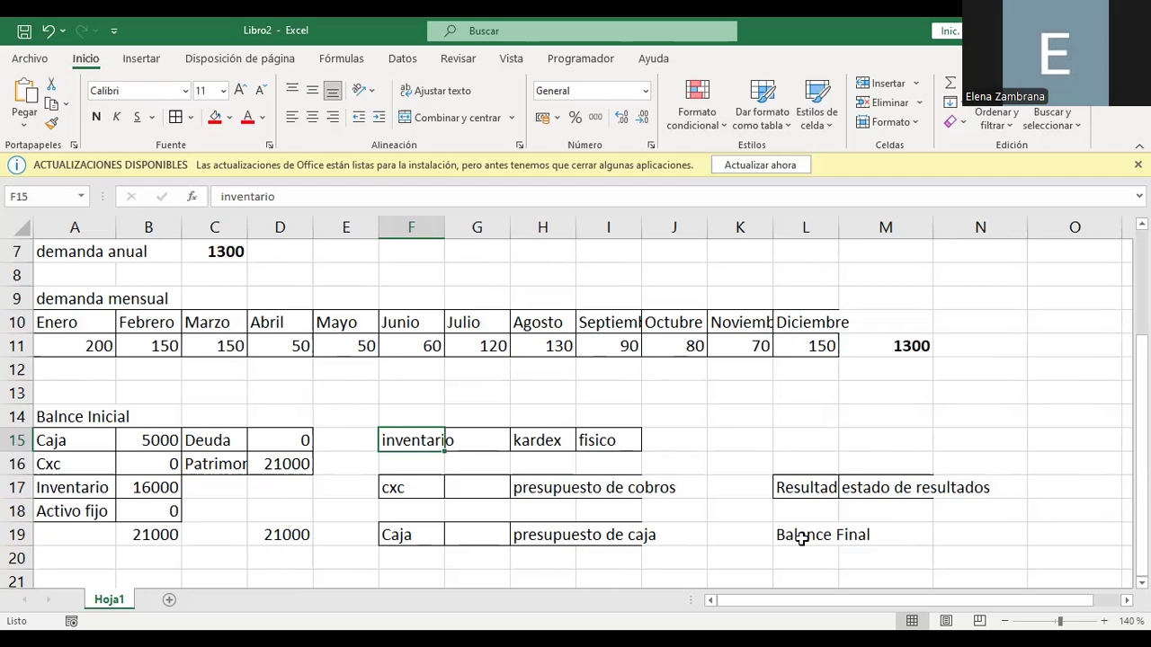
Merge and center A22:M22 and enter the title "Kardex expresado en unidades" in it.
key(Down)
key(Down)
key(Down)
key(Down)
key(Down)
key(Down)
key(Down)
key(Down)
key(Down)
key(Down)
key(Down)
key(Down)
key(Down)
key(Left)
key(Up)
key(Up)
key(Up)
key(Up)
key(Up)
key(Up)
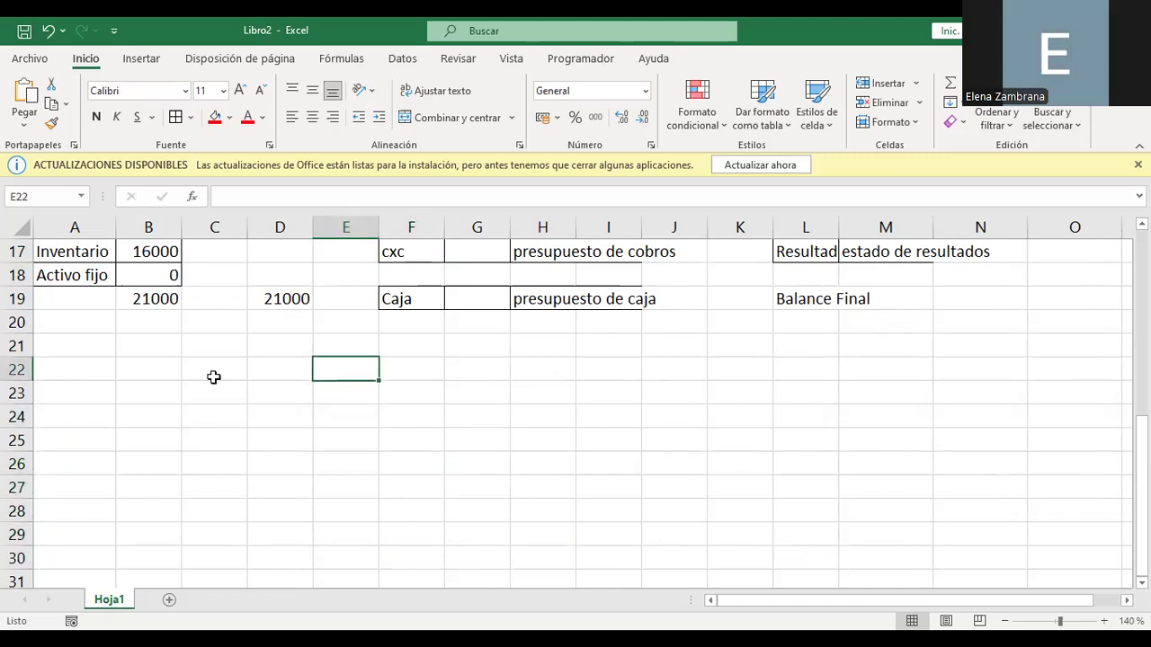
drag(81, 370, 868, 370)
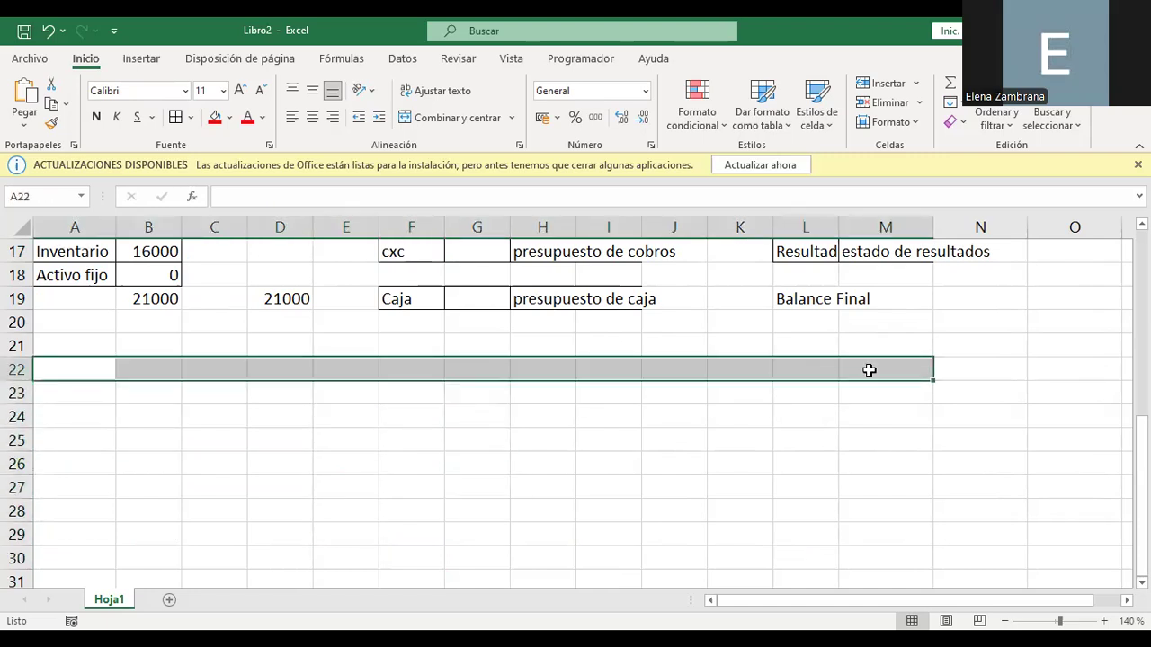
click(429, 117)
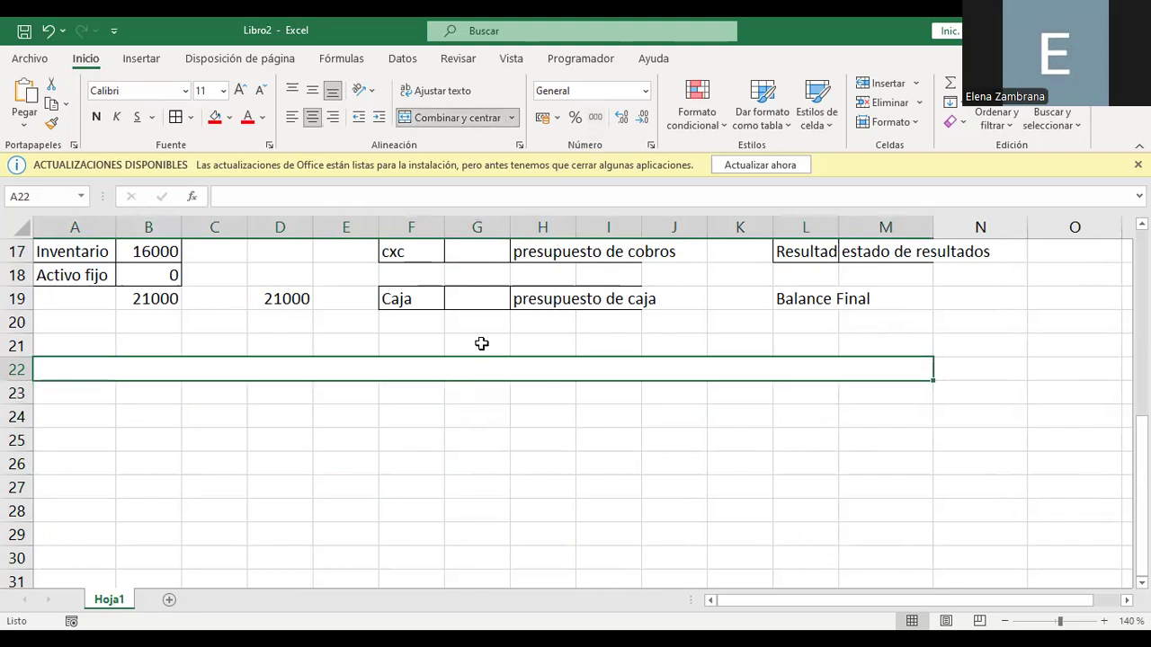
text(Kardex e)
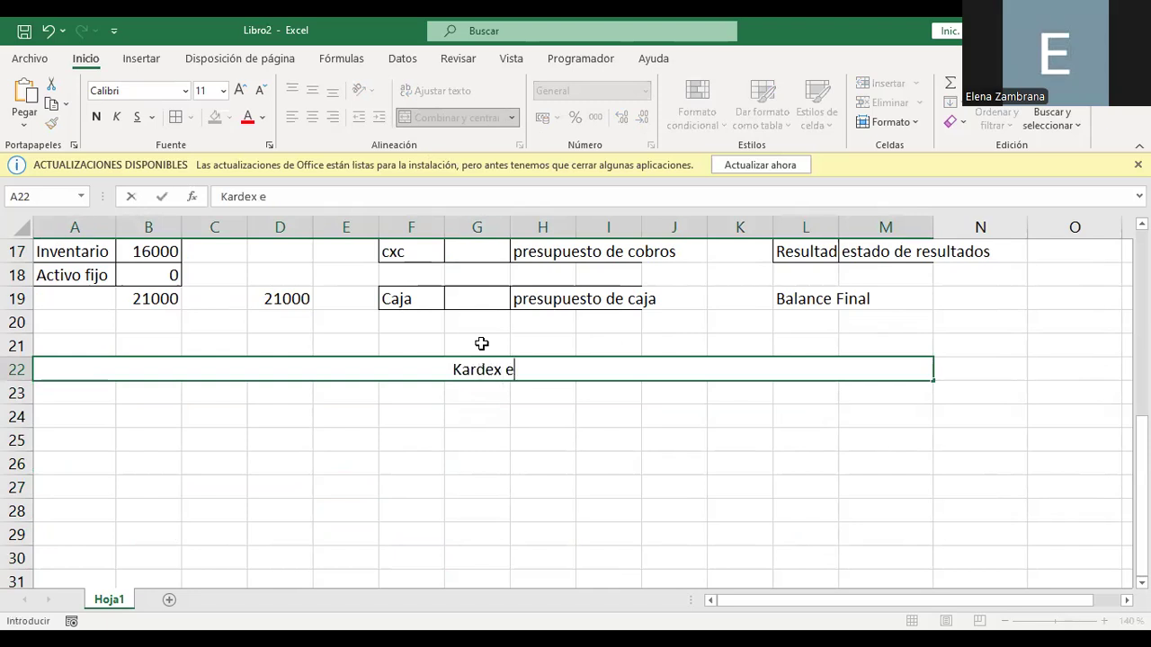
text(xpres)
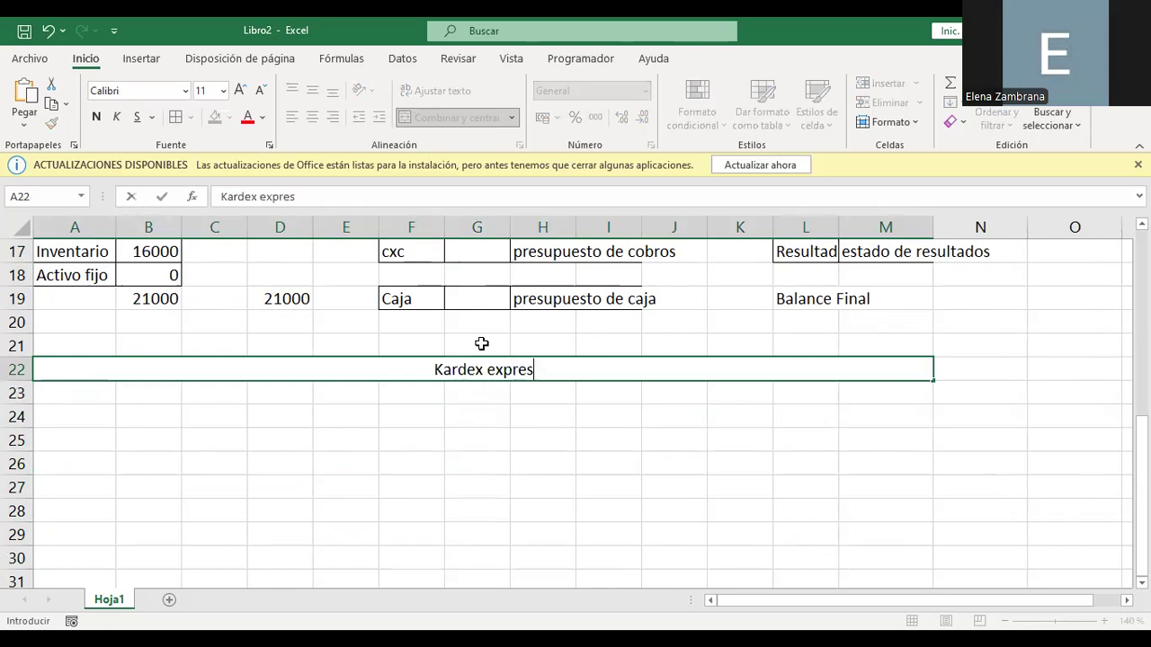
text(ado en u)
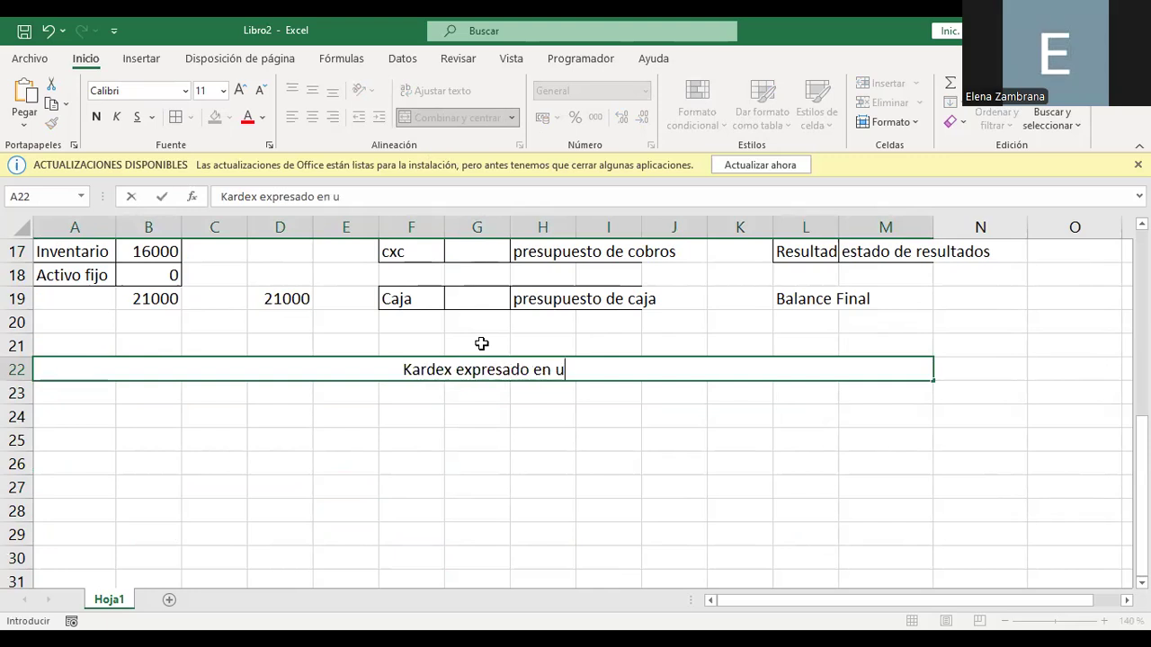
text(nidades)
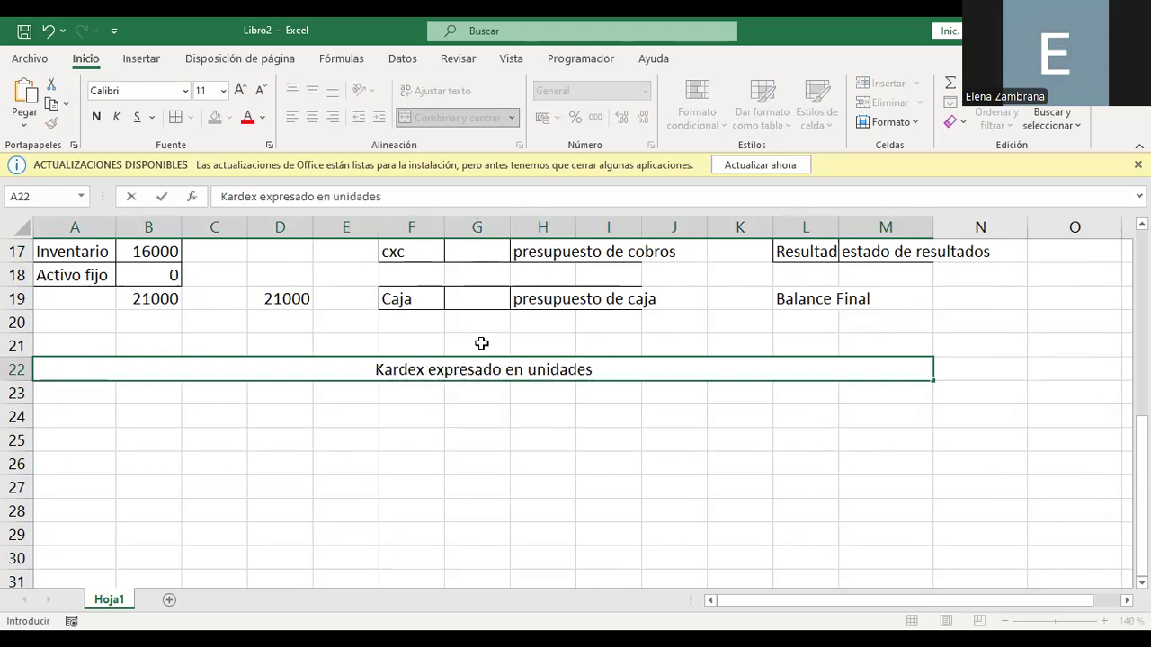
key(Return)
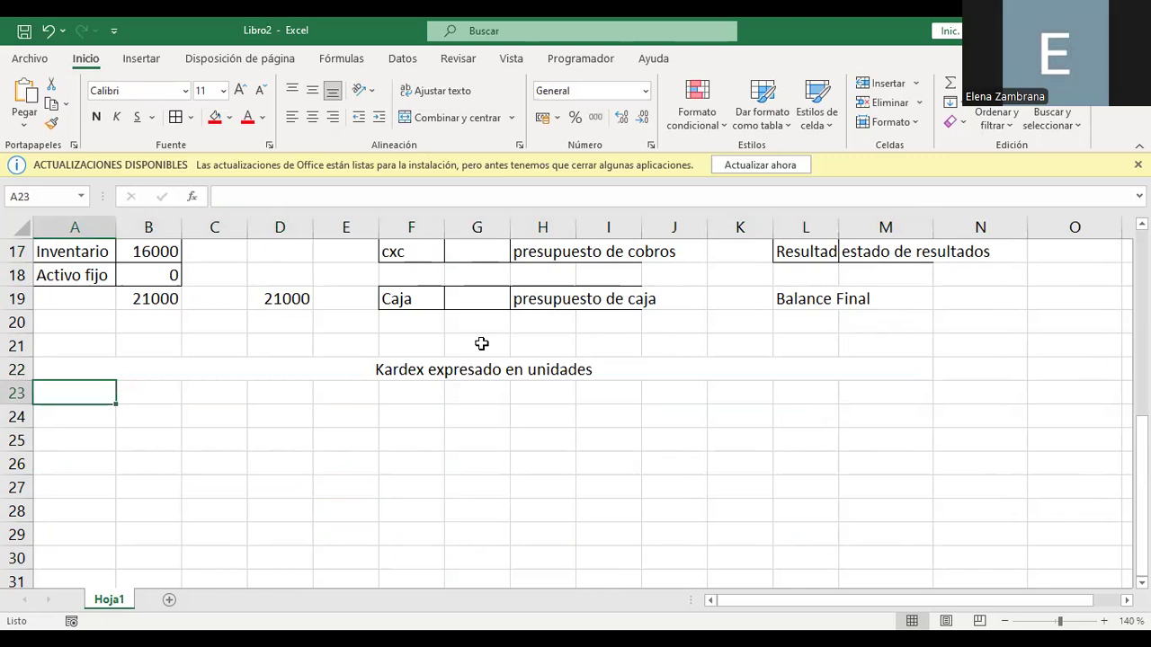
Enter the row labels "Inventario inicial", "Comprar", "Ventas" and "Inventario Final" in A24:A27.
key(Return)
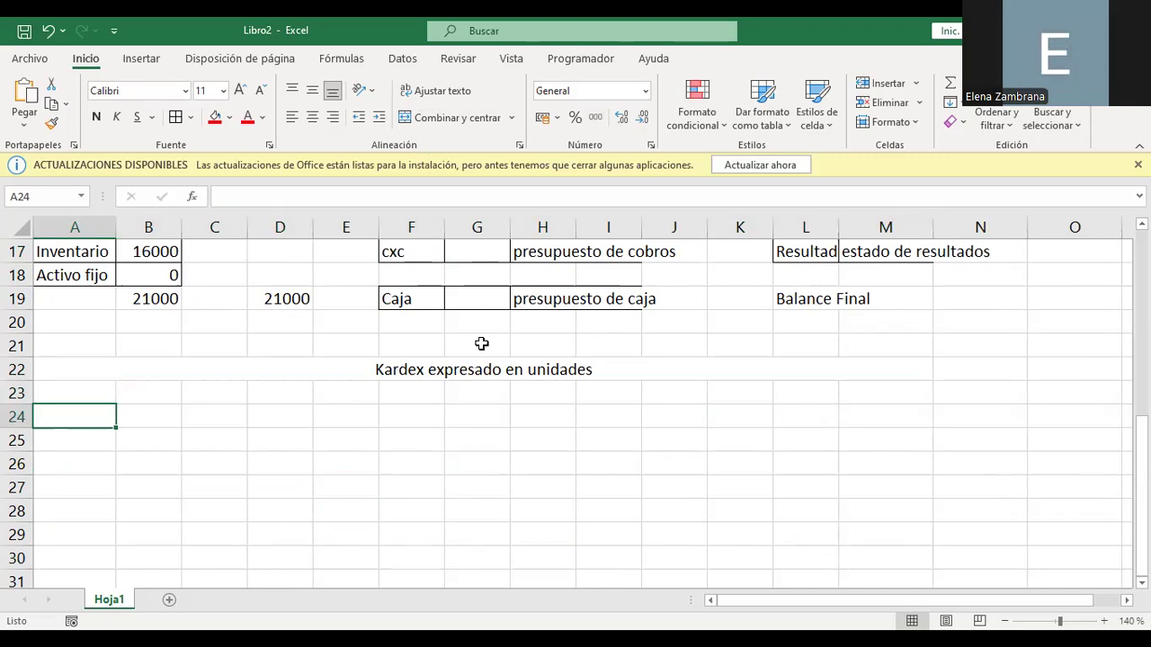
text(Inven)
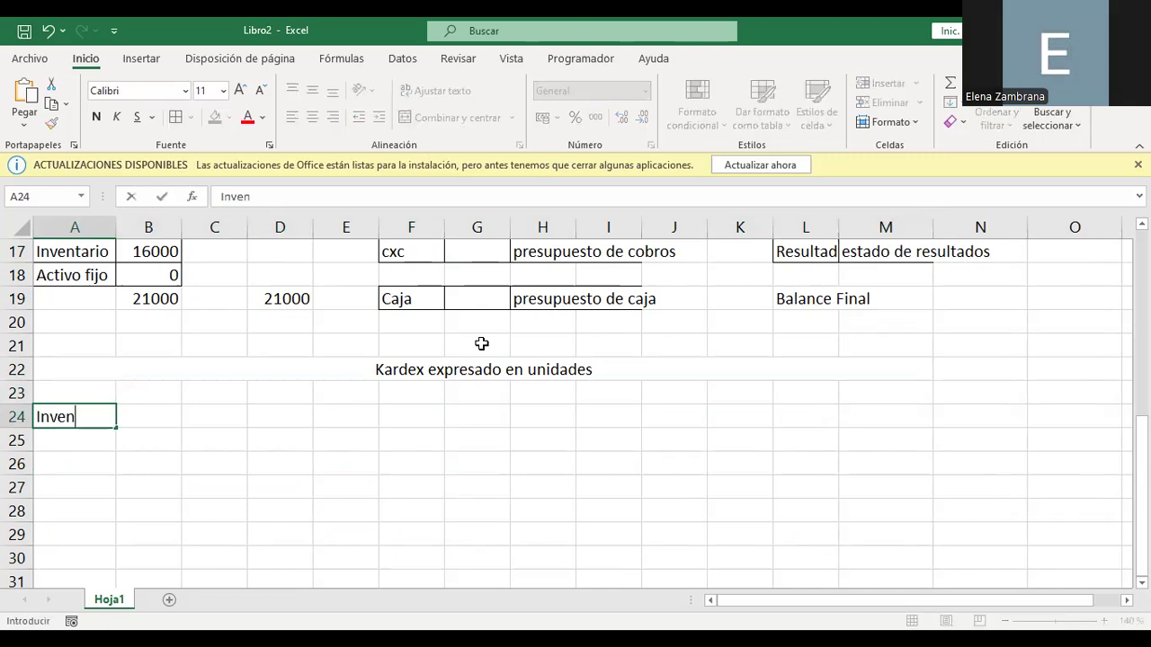
text(tario ini)
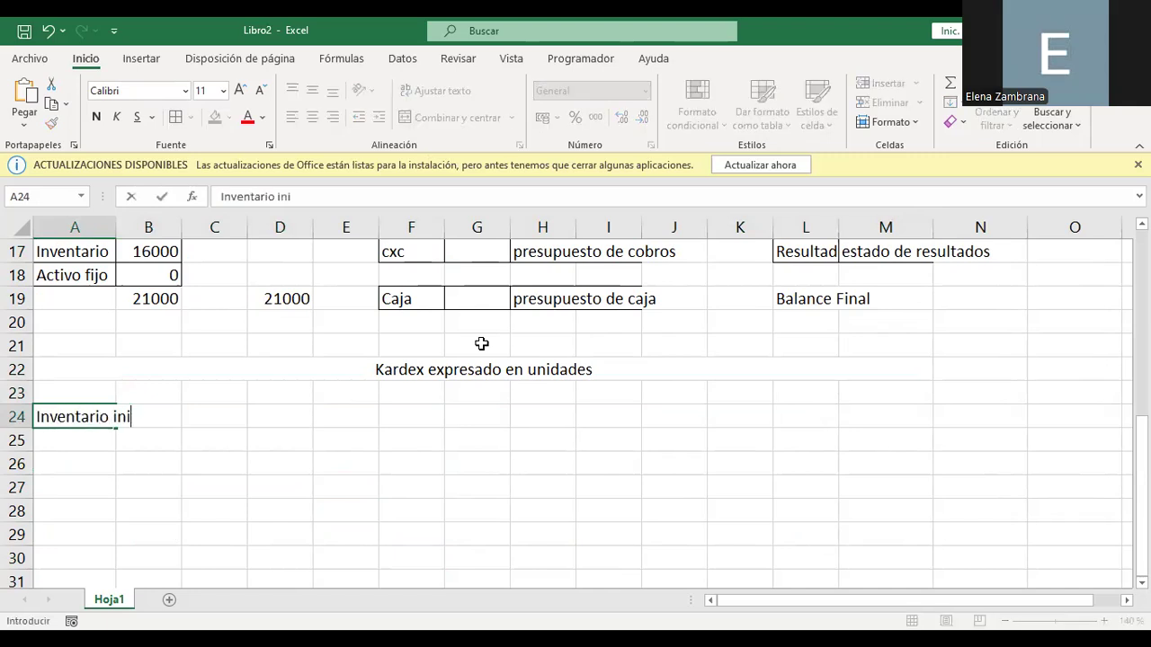
text(cial)
key(Return)
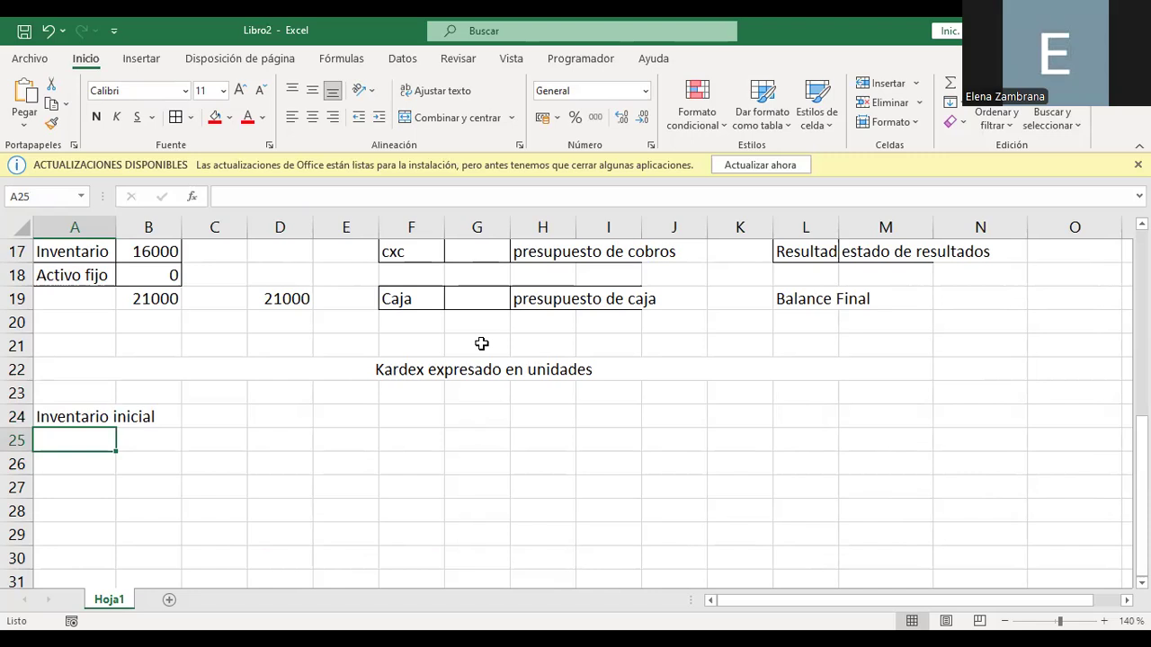
text(Comprar)
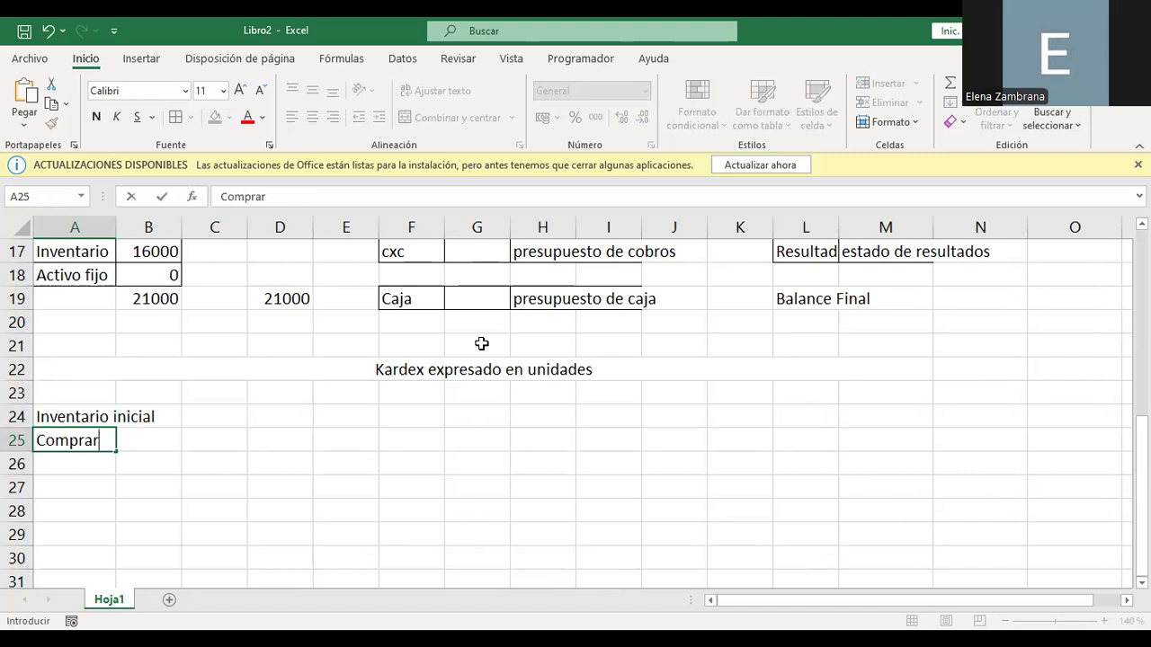
key(Return)
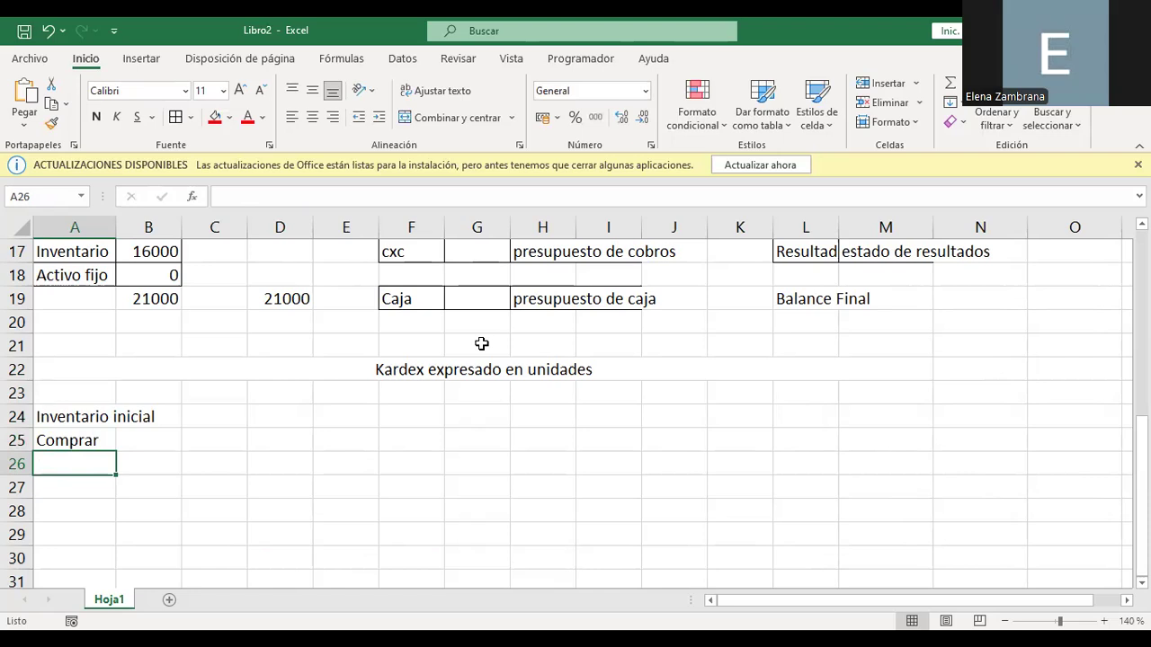
text(Ventas)
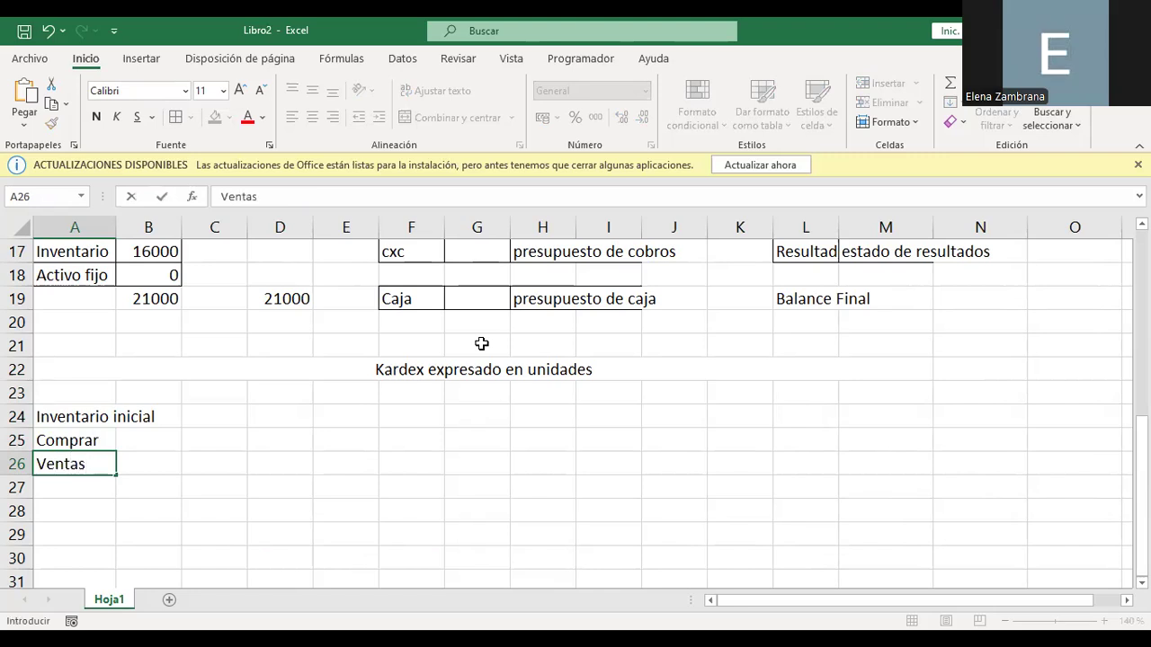
key(Tab)
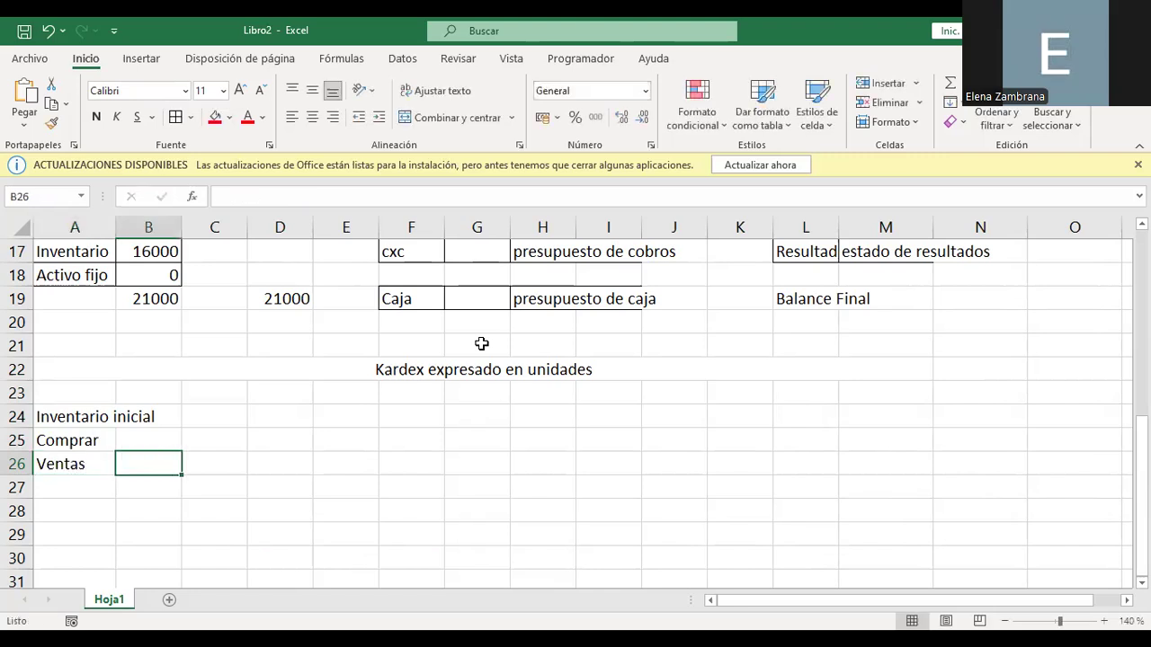
key(Return)
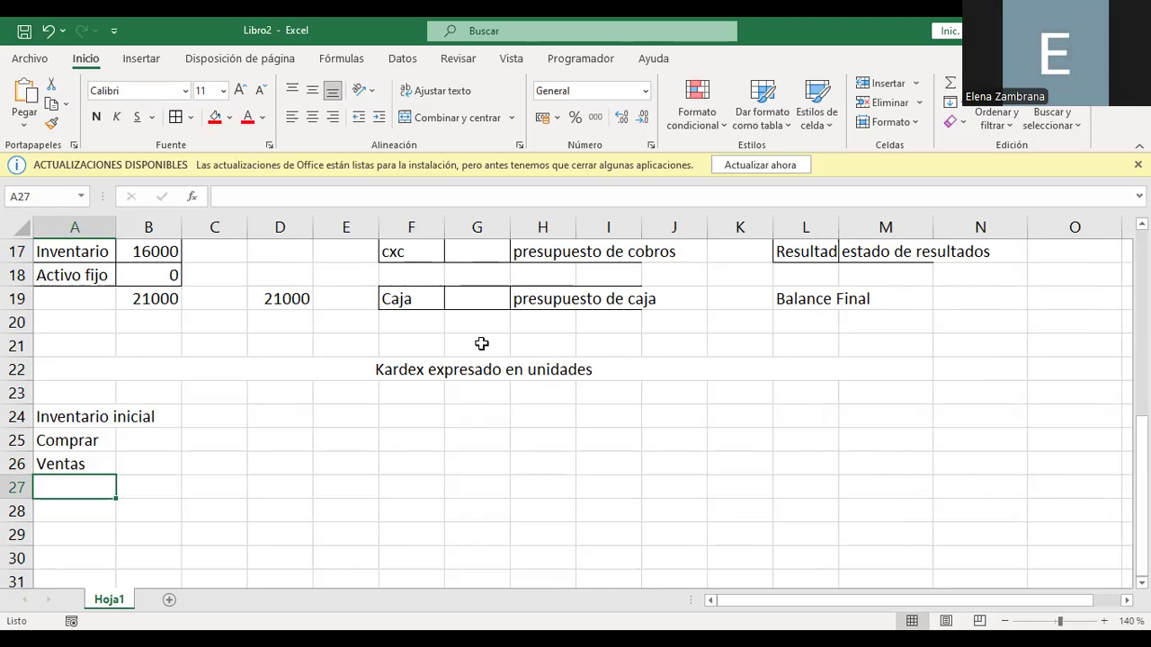
text(Inventario )
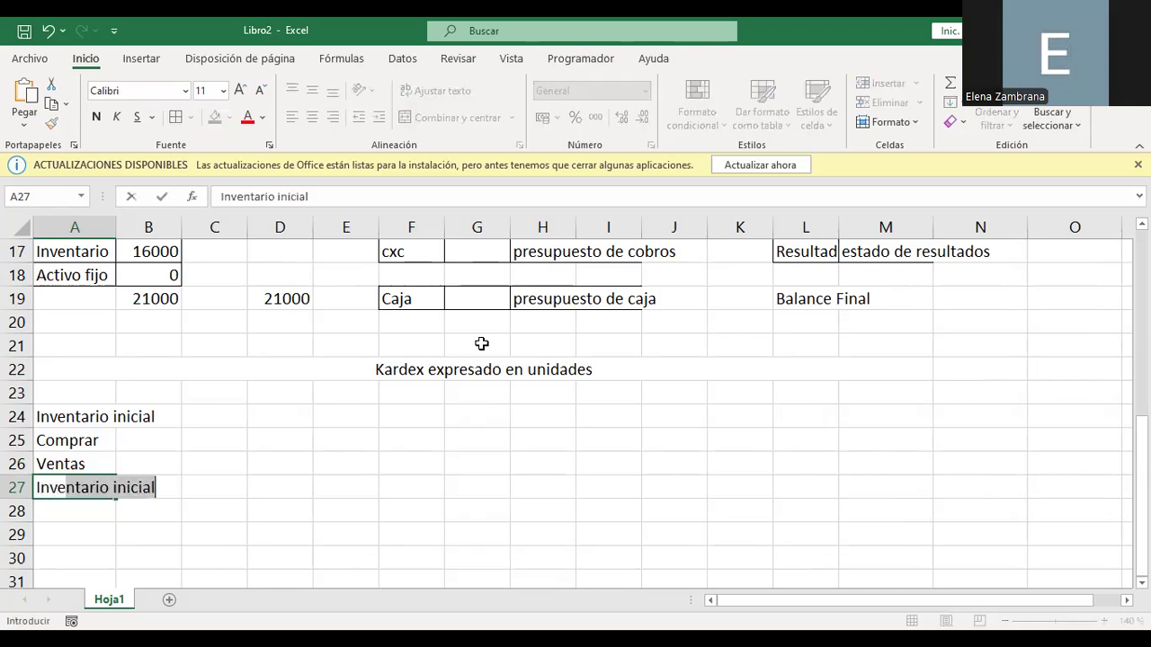
text(Final)
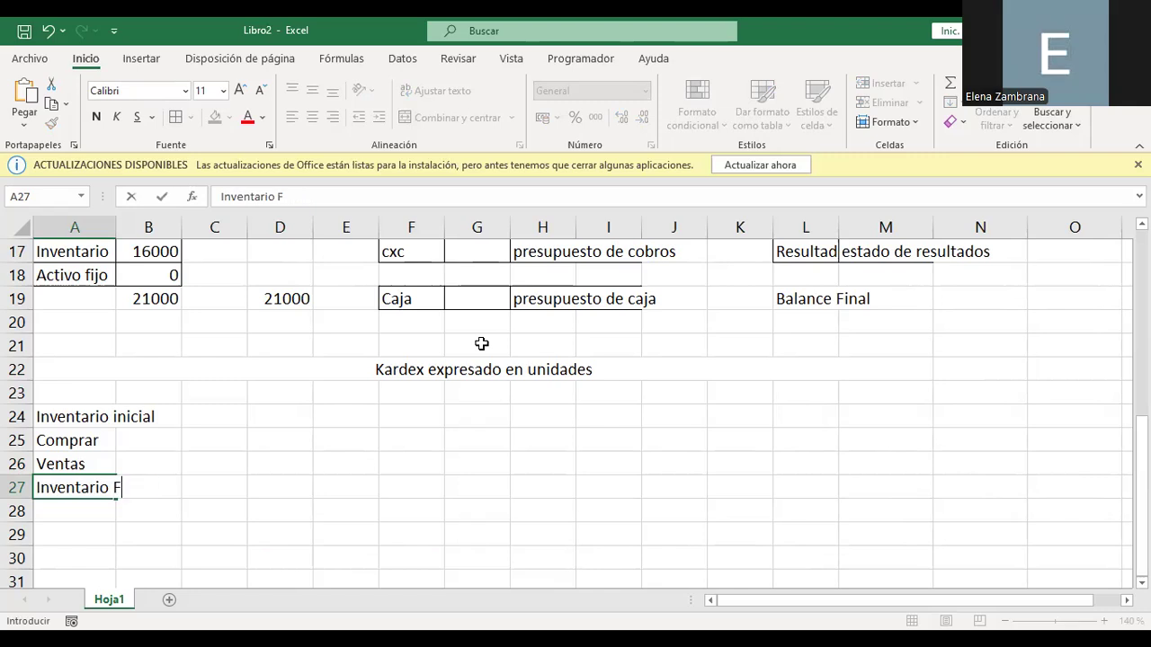
key(Tab)
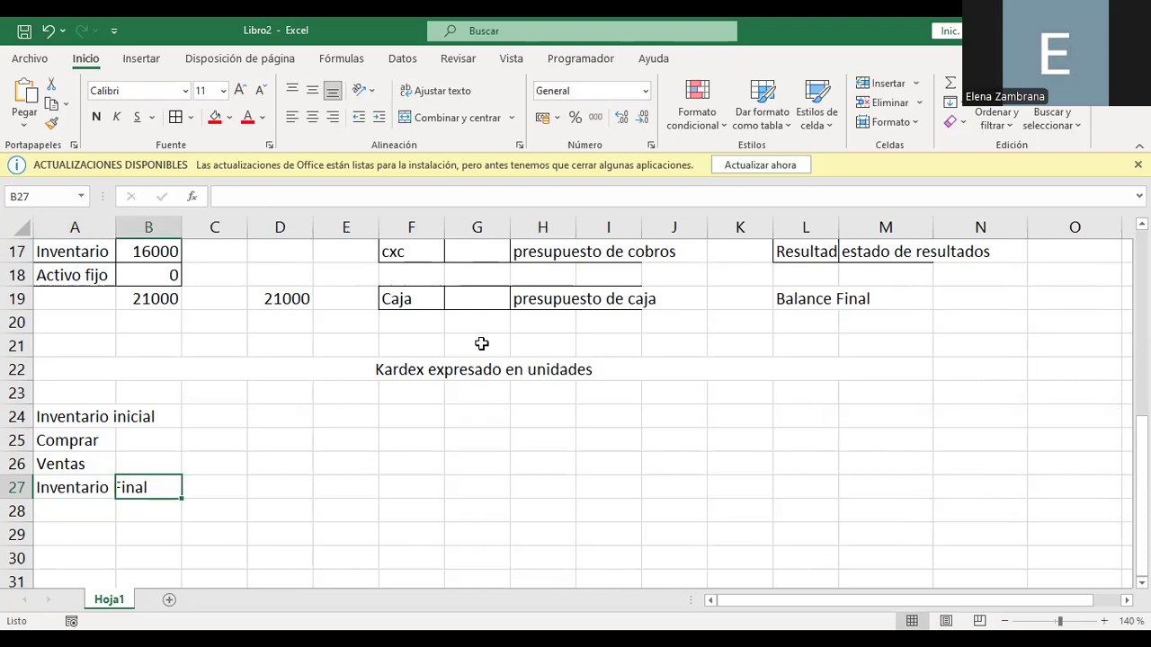
Copy the month headers Enero to Diciembre from A10:L10 into C23:N23, above the Kardex rows.
key(Up)
key(Up)
key(Up)
key(Up)
key(Up)
key(Up)
key(Up)
key(Up)
key(Up)
key(Up)
key(Up)
key(Up)
key(Up)
key(Up)
key(Up)
key(Up)
key(Up)
key(Up)
key(Up)
key(Up)
drag(45, 368, 776, 368)
key(ctrl+c)
key(Down)
key(Down)
key(Down)
key(Down)
key(Down)
key(Down)
key(Down)
key(Down)
key(Down)
key(Down)
key(Down)
key(Down)
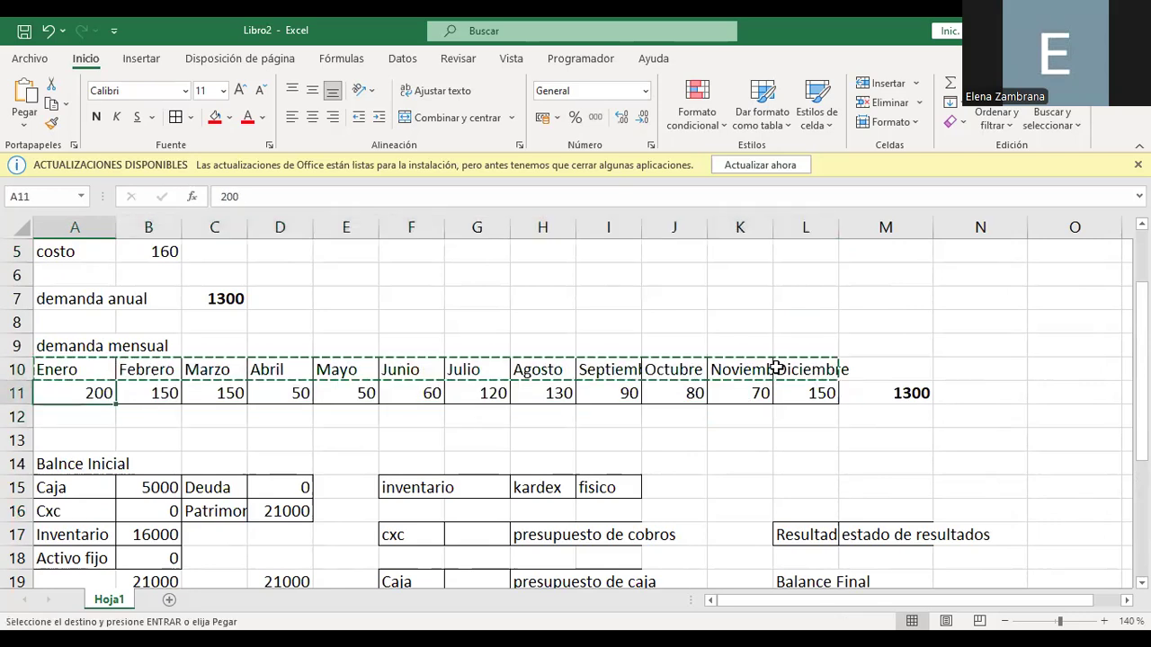
key(Down)
key(Down)
key(Down)
key(Down)
key(Down)
key(Down)
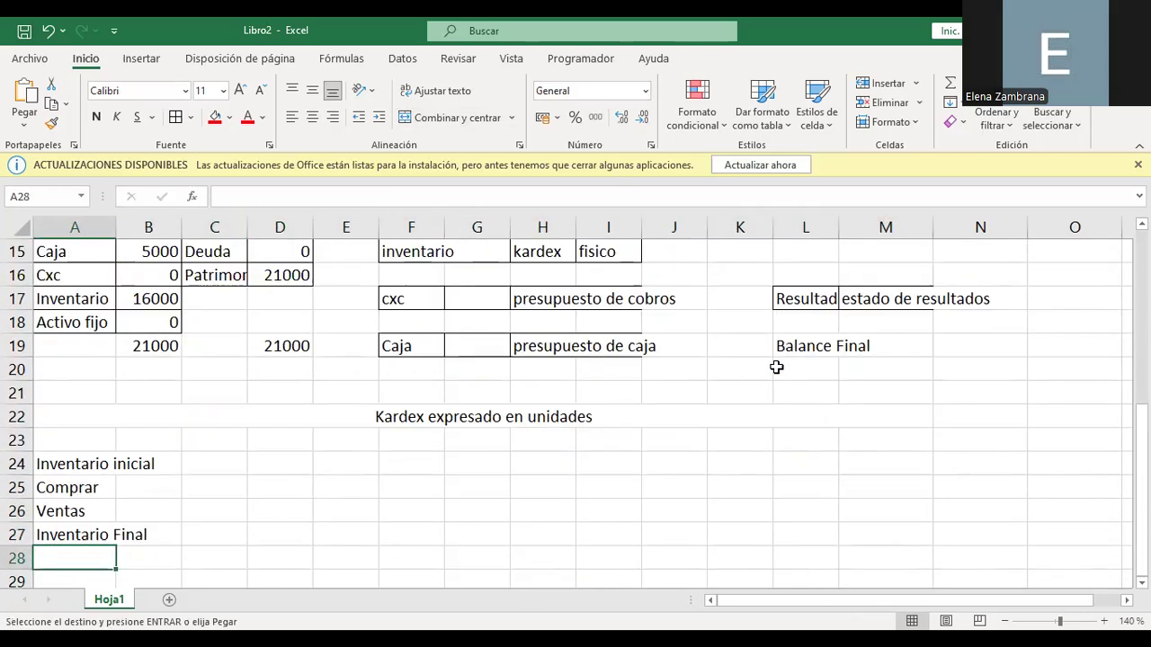
key(Right)
key(Up)
key(Up)
key(Up)
key(Up)
key(Right)
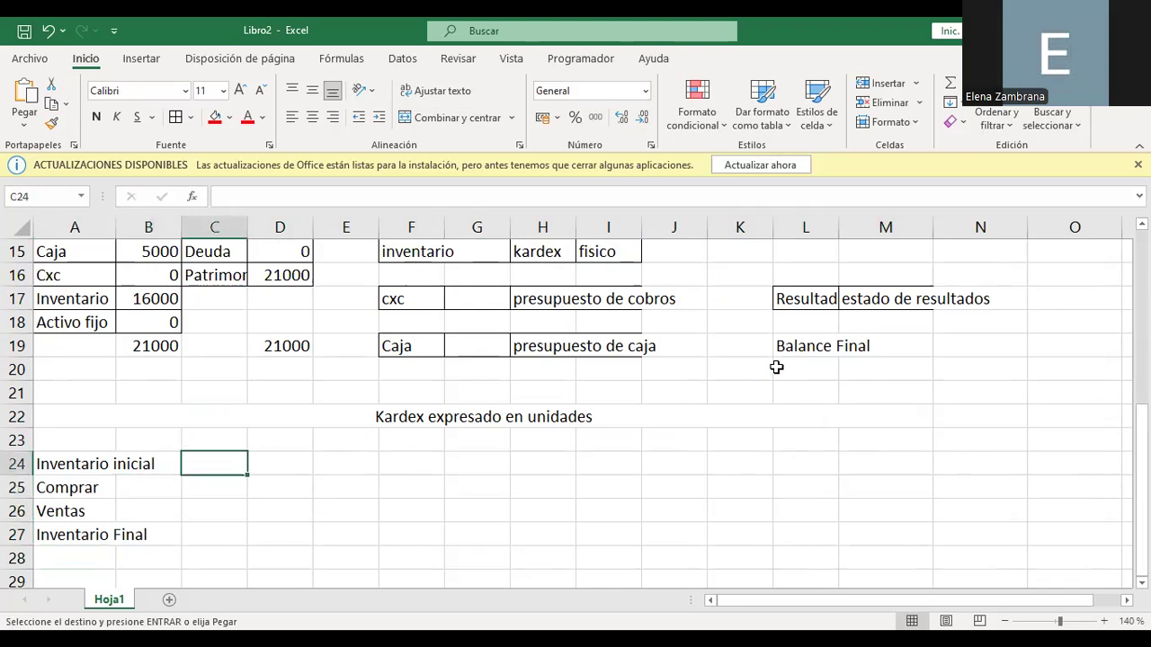
key(ctrl+v)
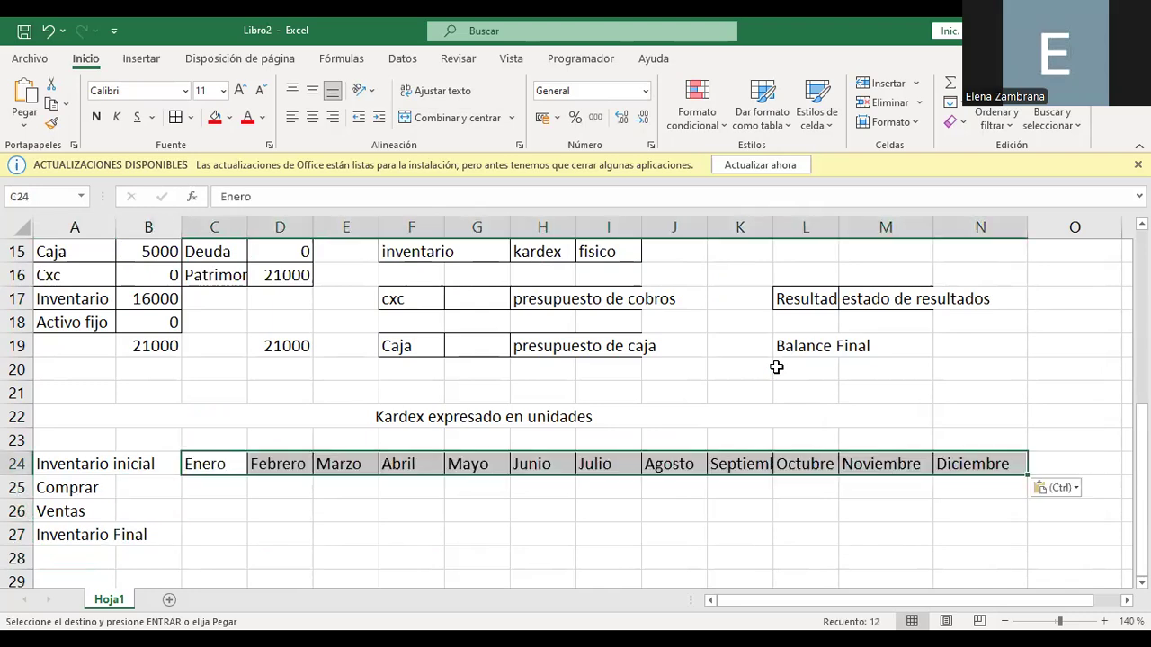
key(ctrl+z)
key(Up)
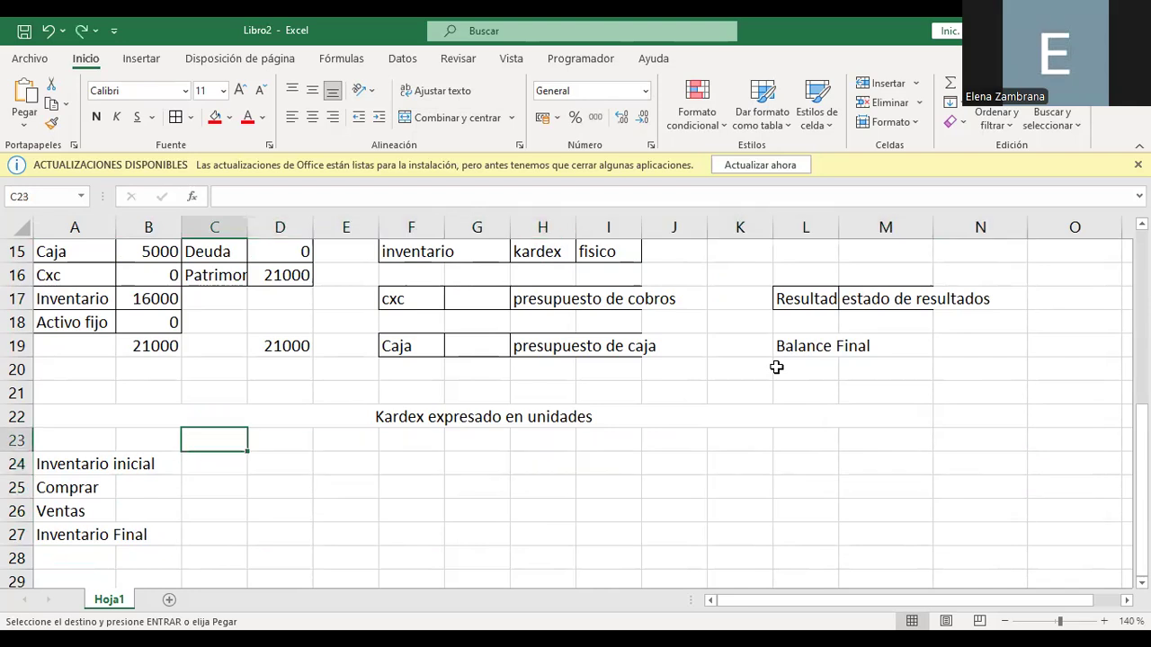
key(ctrl+v)
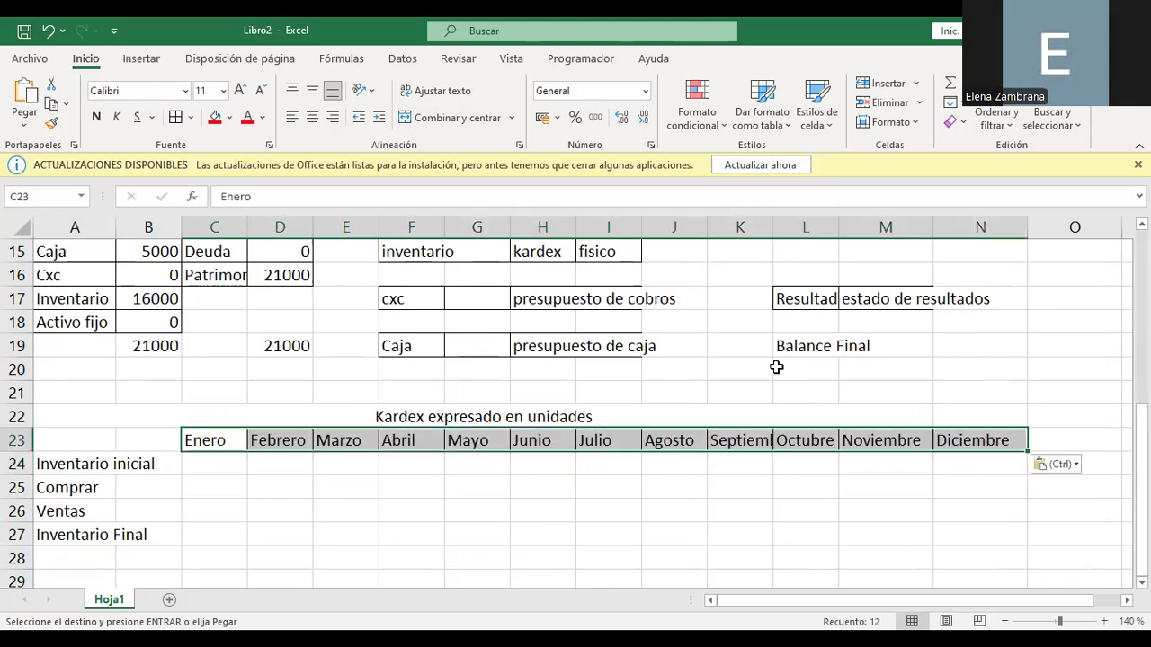
key(Down)
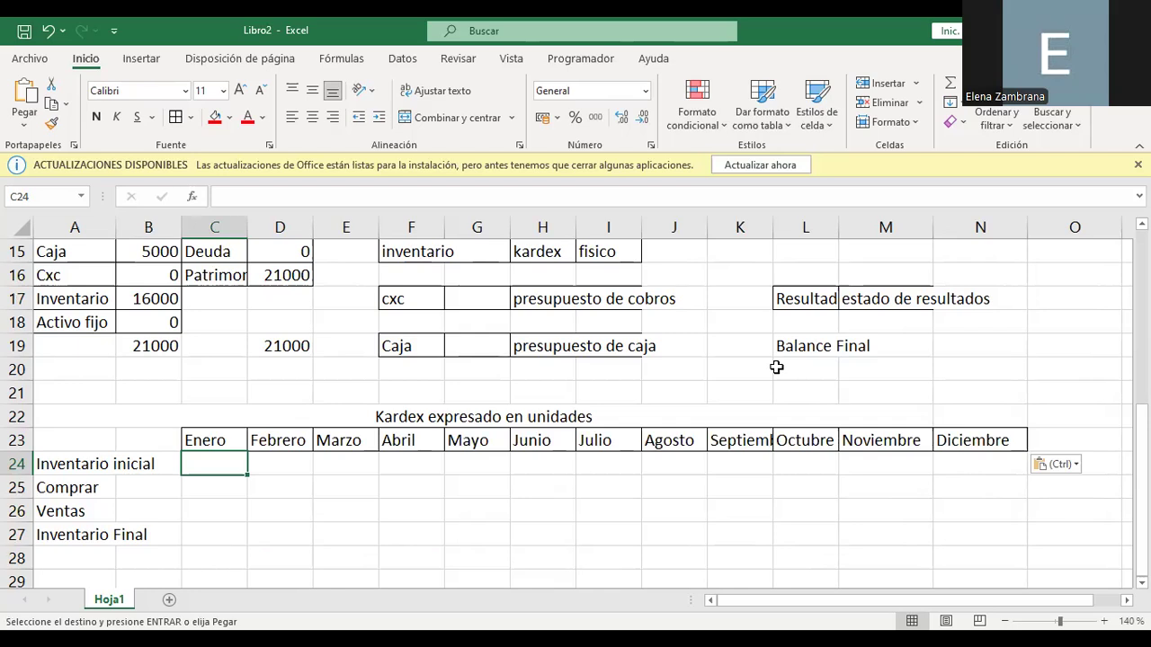
Check the inventory formula in B17 of the opening balance and enter 100 as Enero's Inventario inicial in C24.
key(Up)
key(Up)
key(Up)
key(Up)
key(Up)
key(Up)
key(Up)
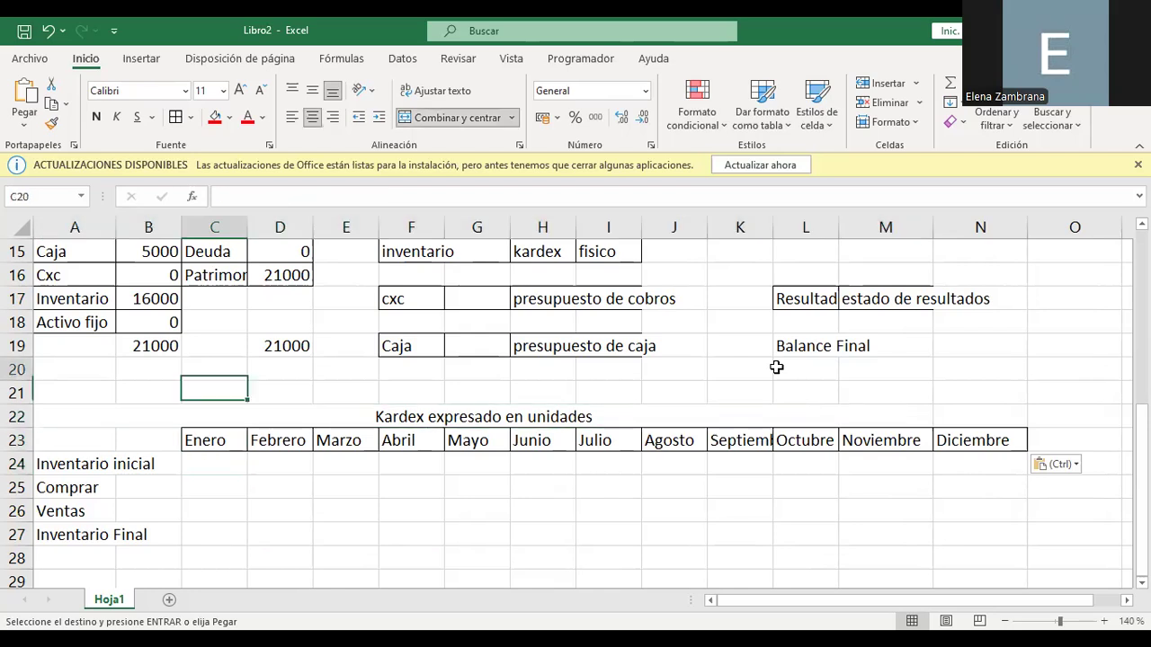
key(Left)
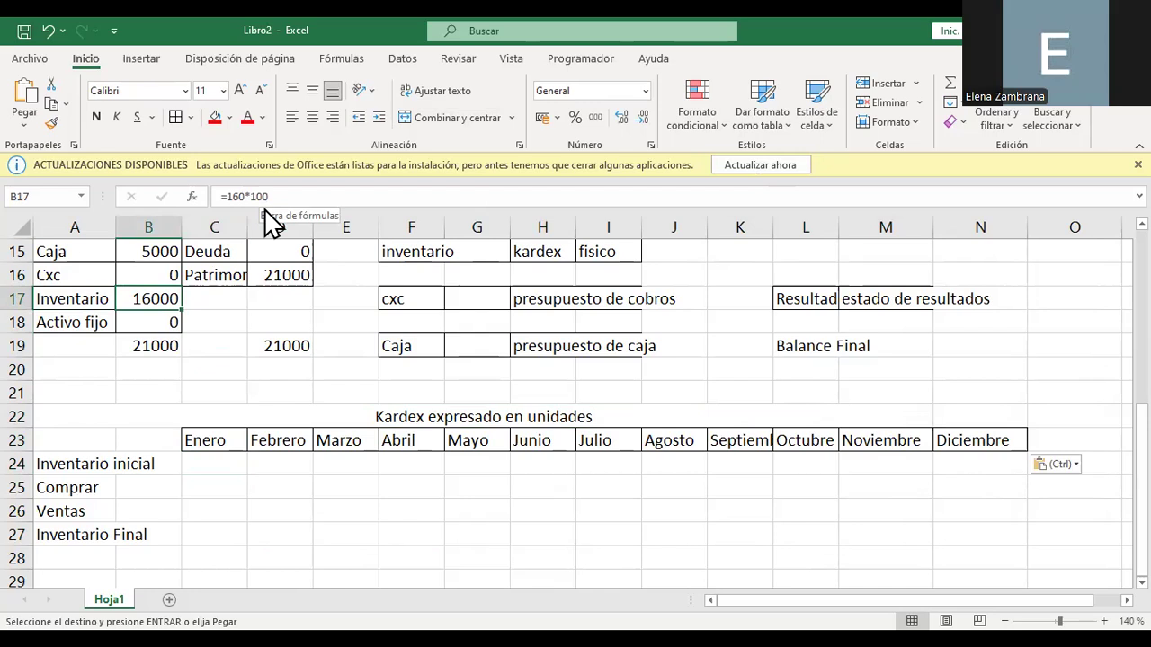
click(227, 466)
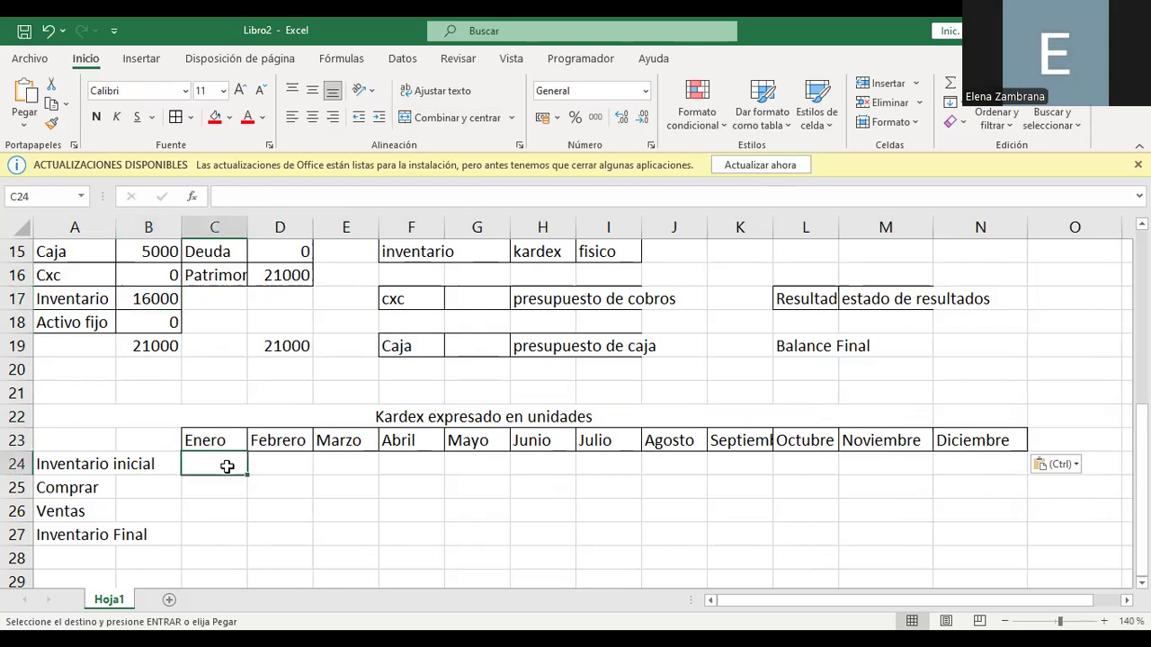
text(100)
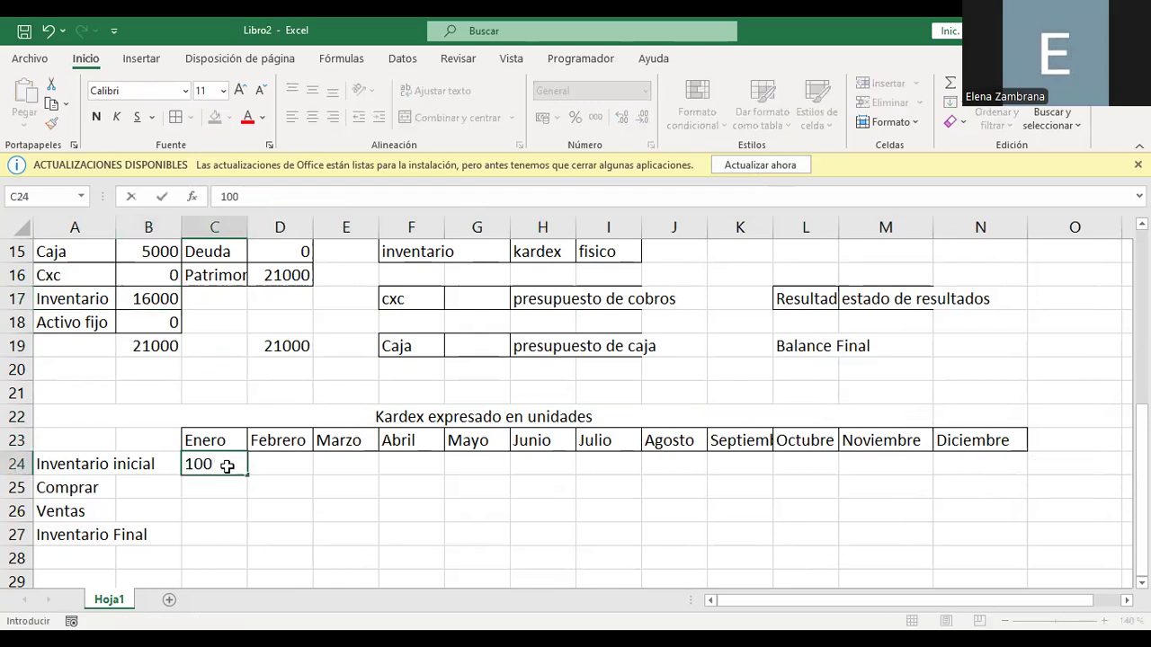
key(Return)
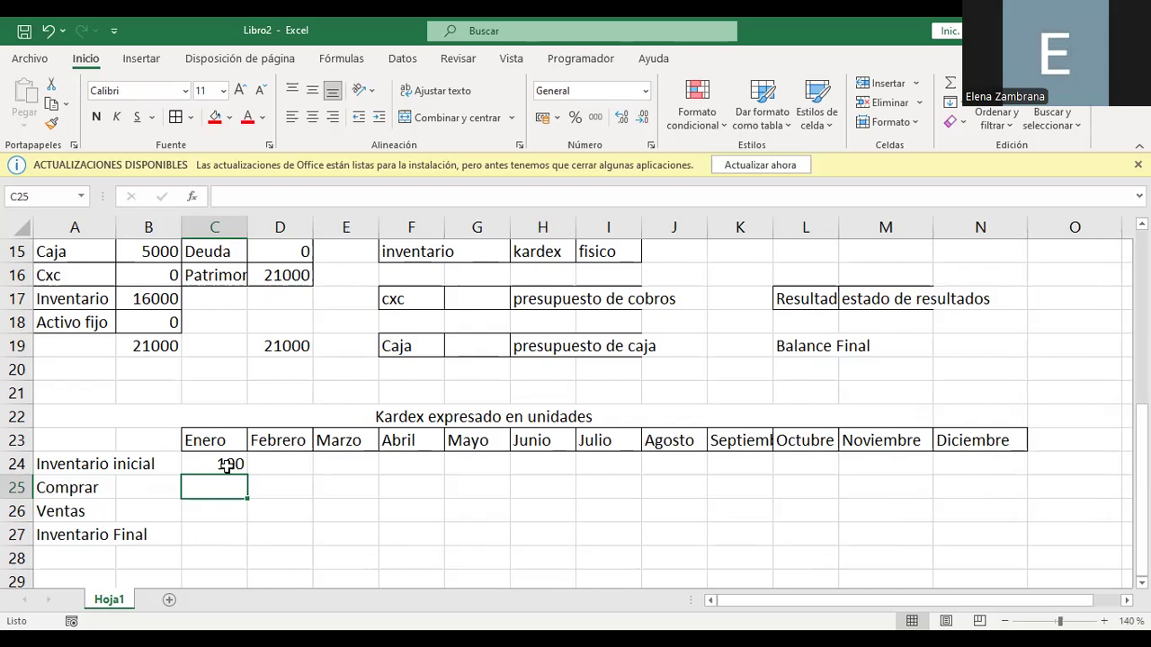
Correct the Kardex row label in A25 to "Compras".
key(Left)
key(Left)
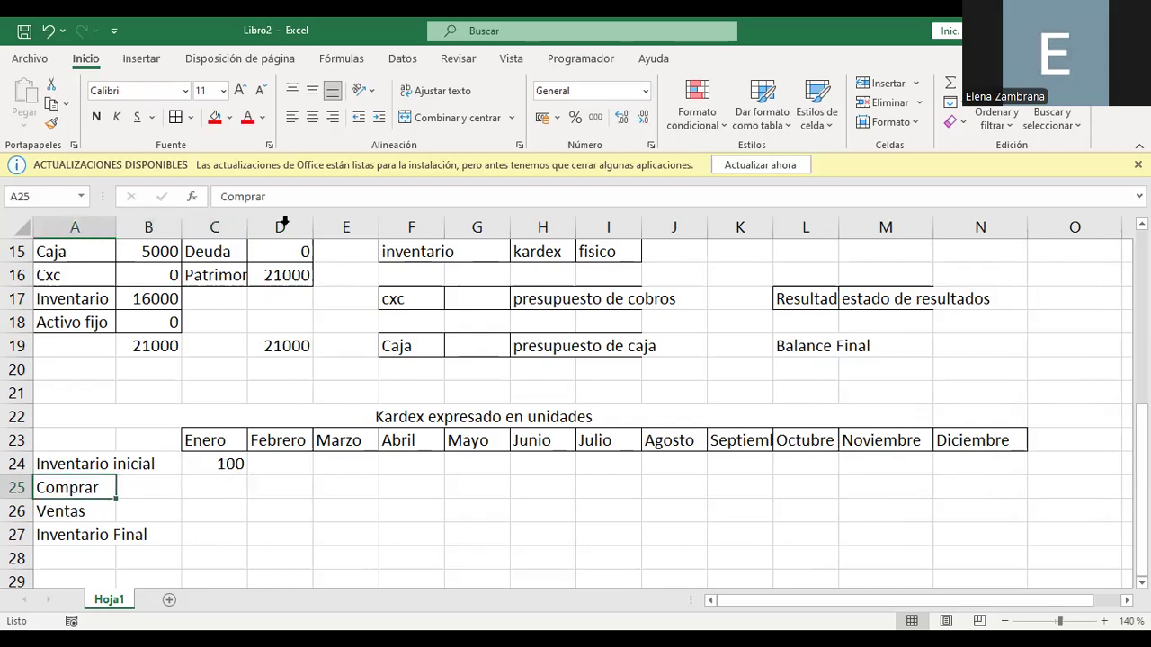
click(266, 197)
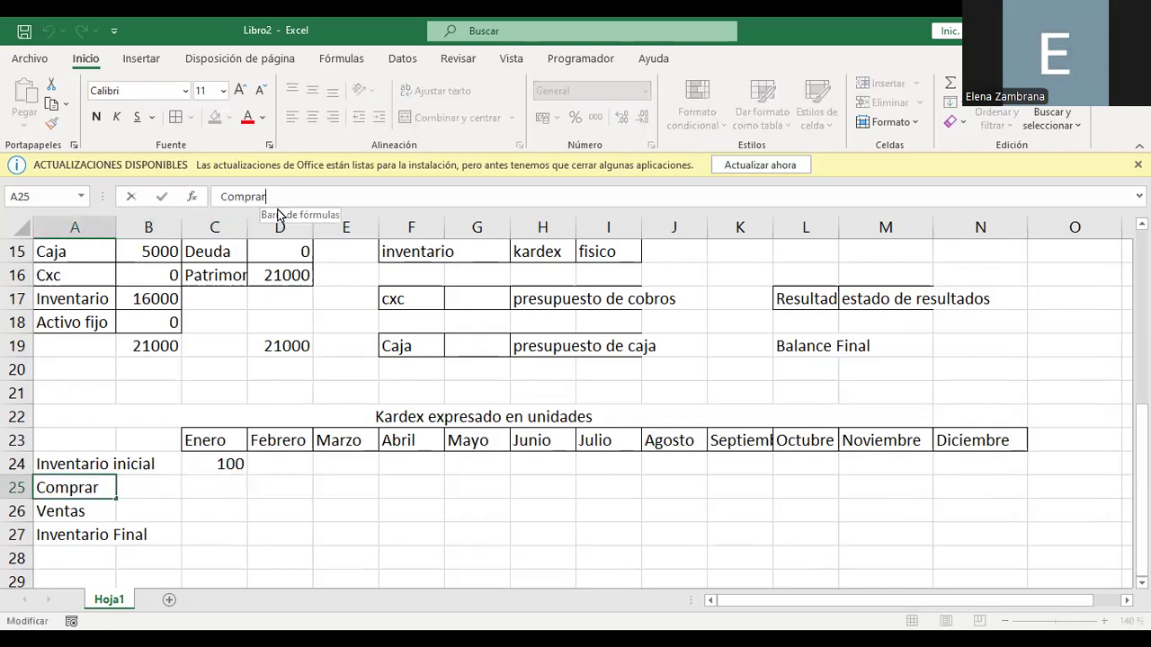
key(BackSpace)
text(s)
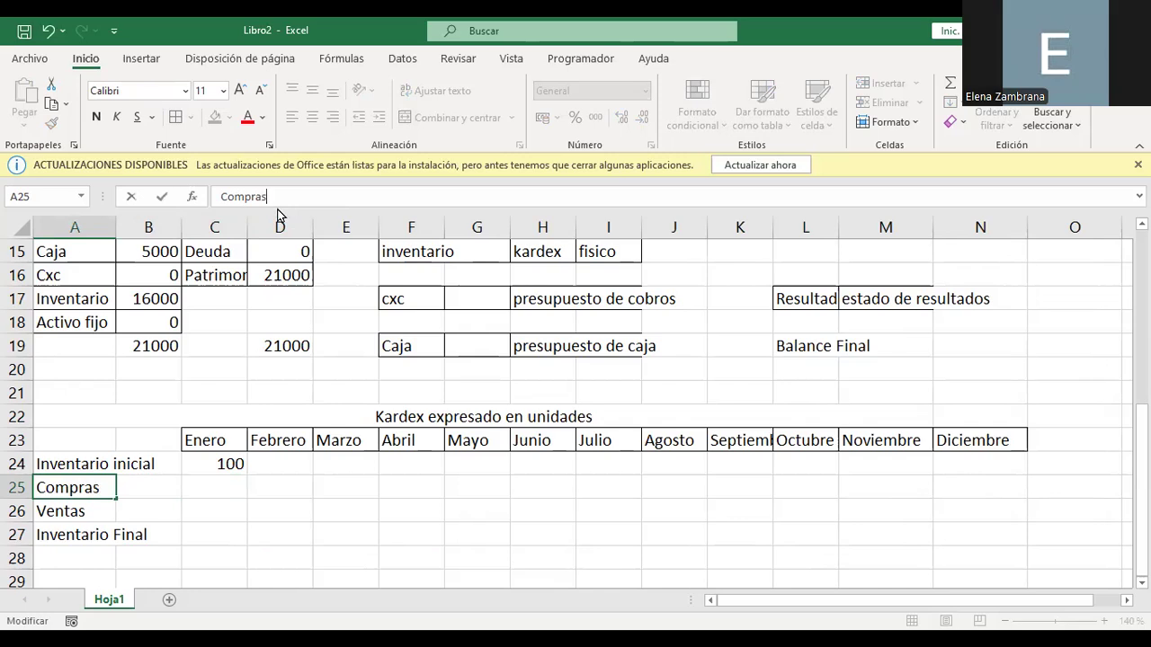
key(Return)
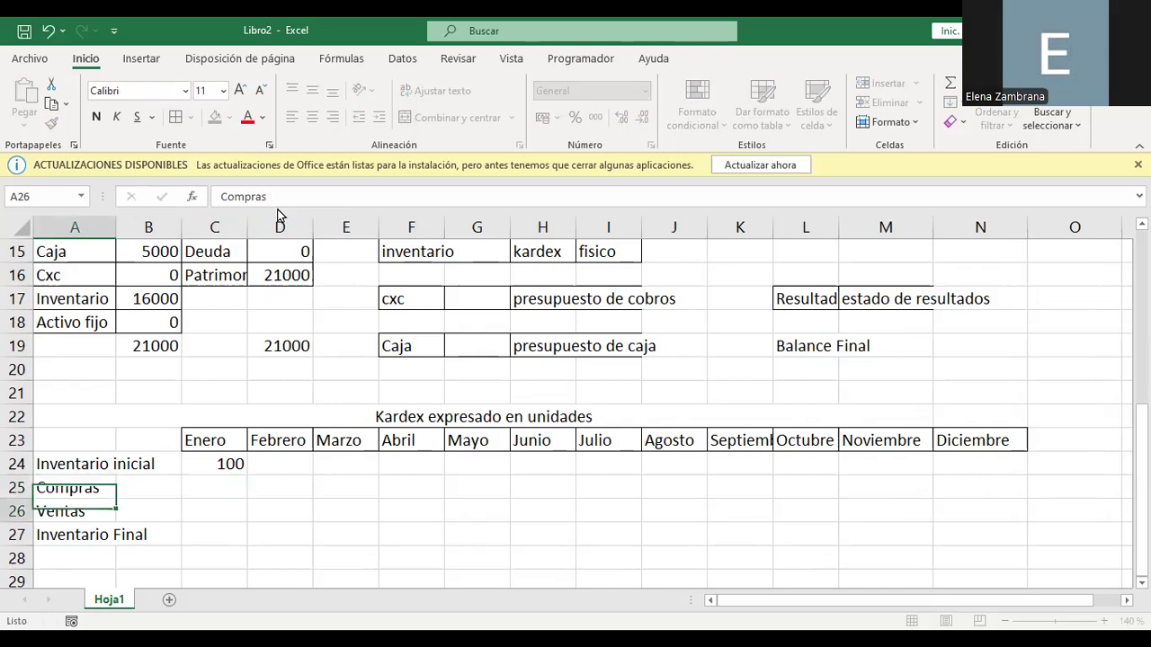
Enter 50 units as Enero's Compras in C25.
key(Right)
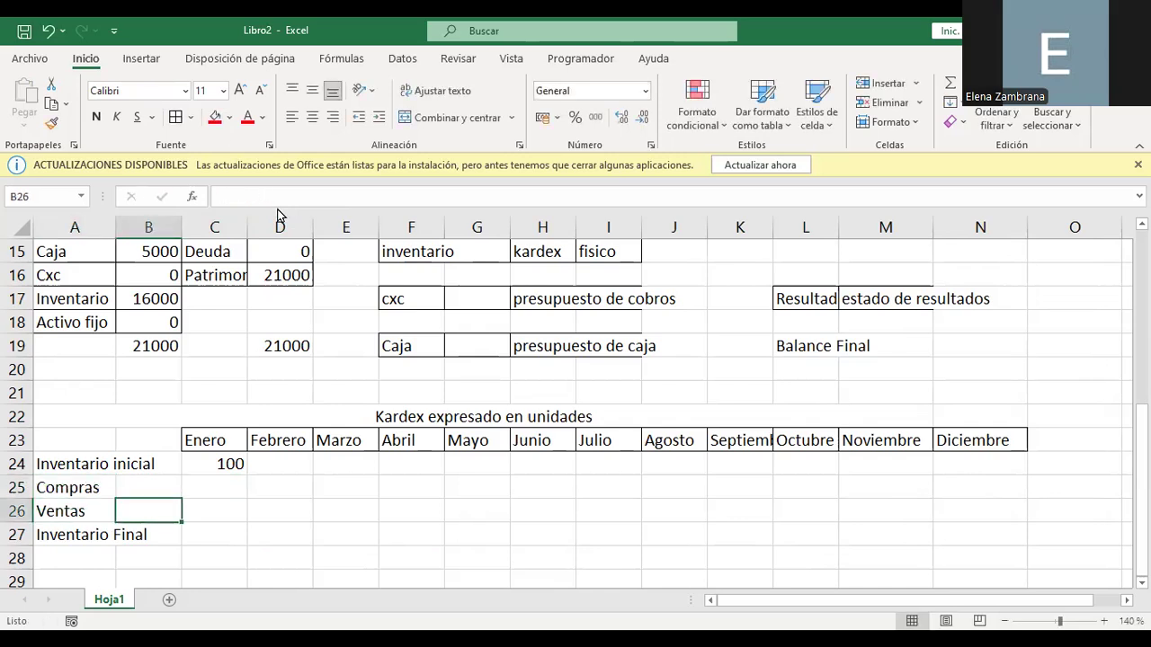
key(Right)
key(Up)
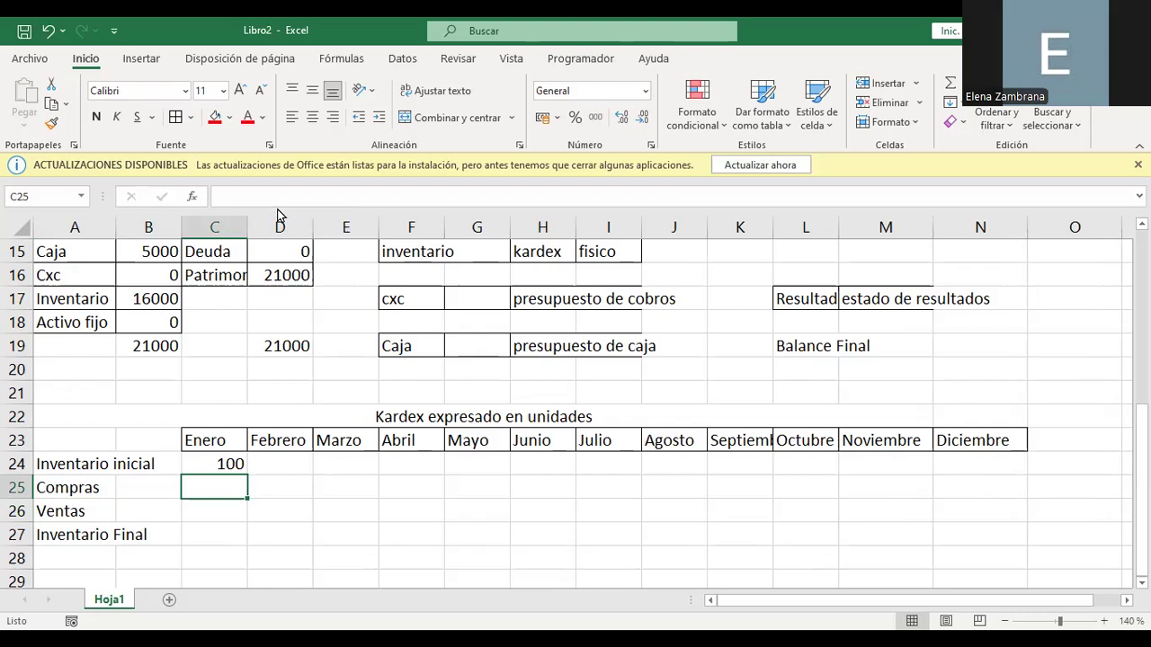
text(50)
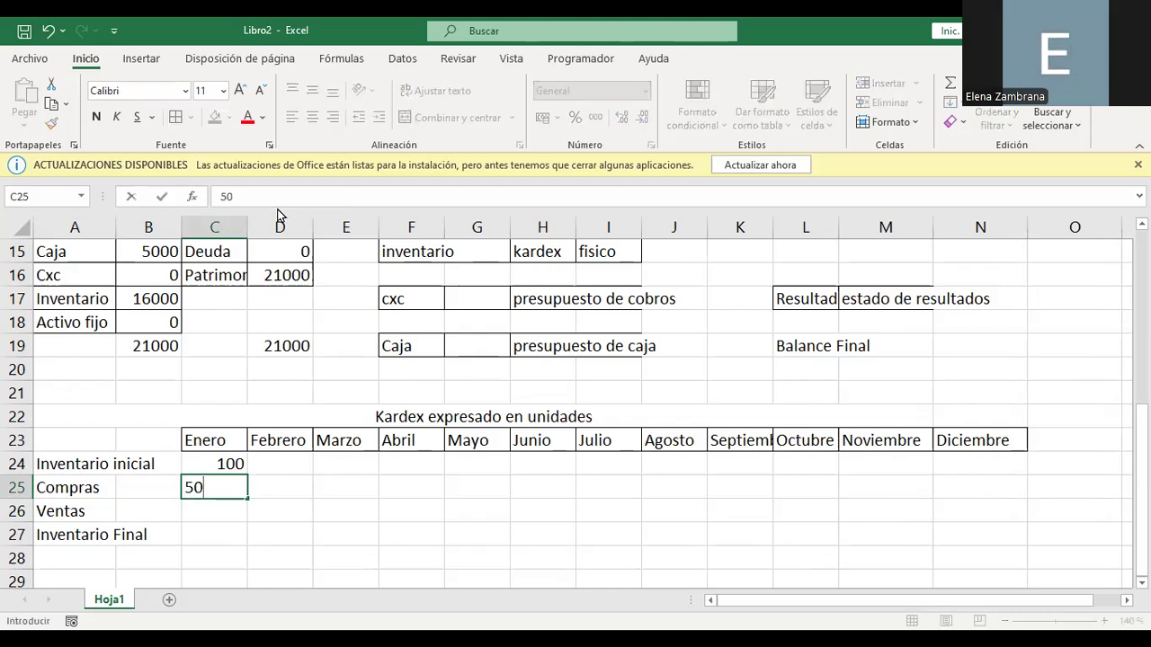
key(Return)
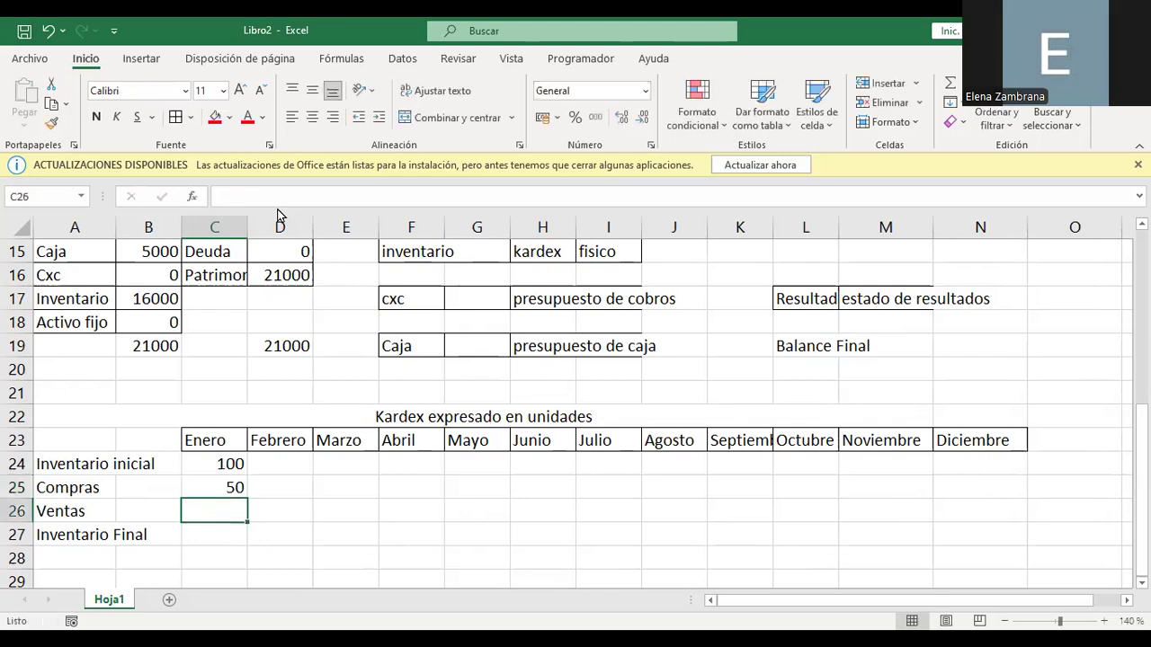
key(Return)
text(0)
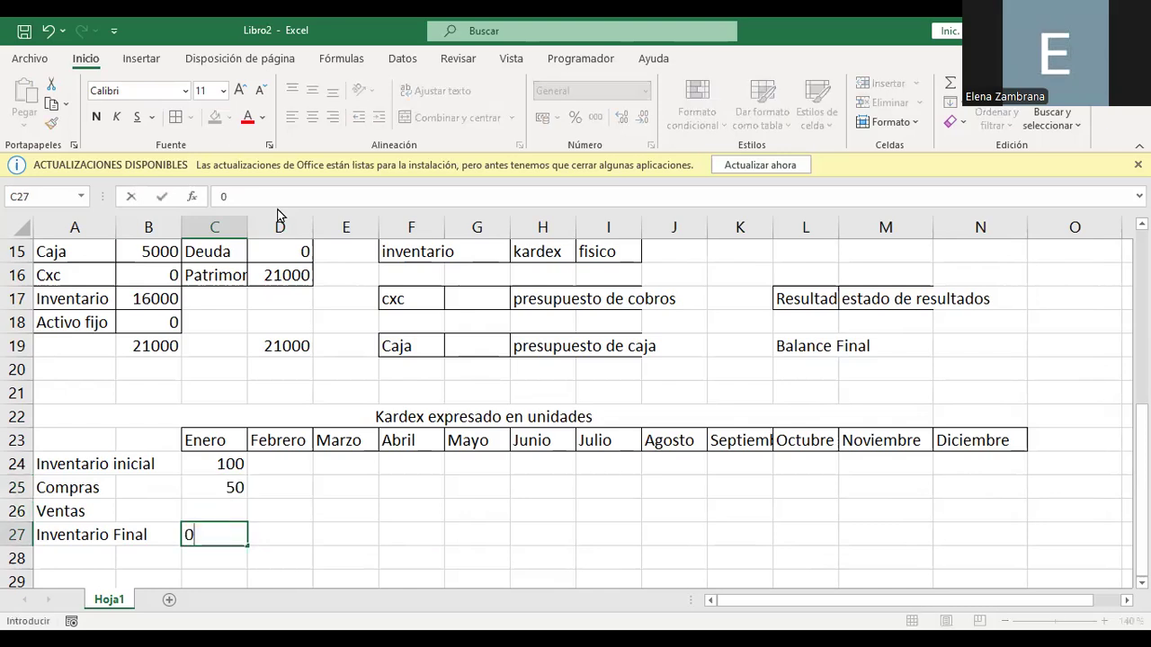
key(BackSpace)
key(Up)
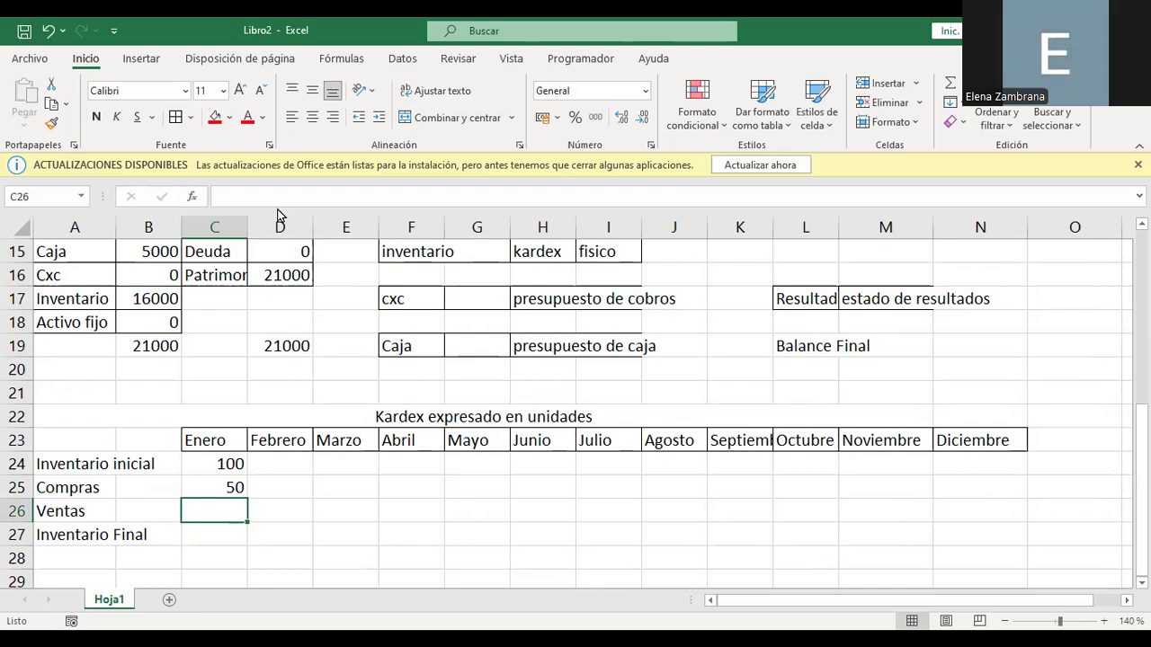
key(Return)
text(0)
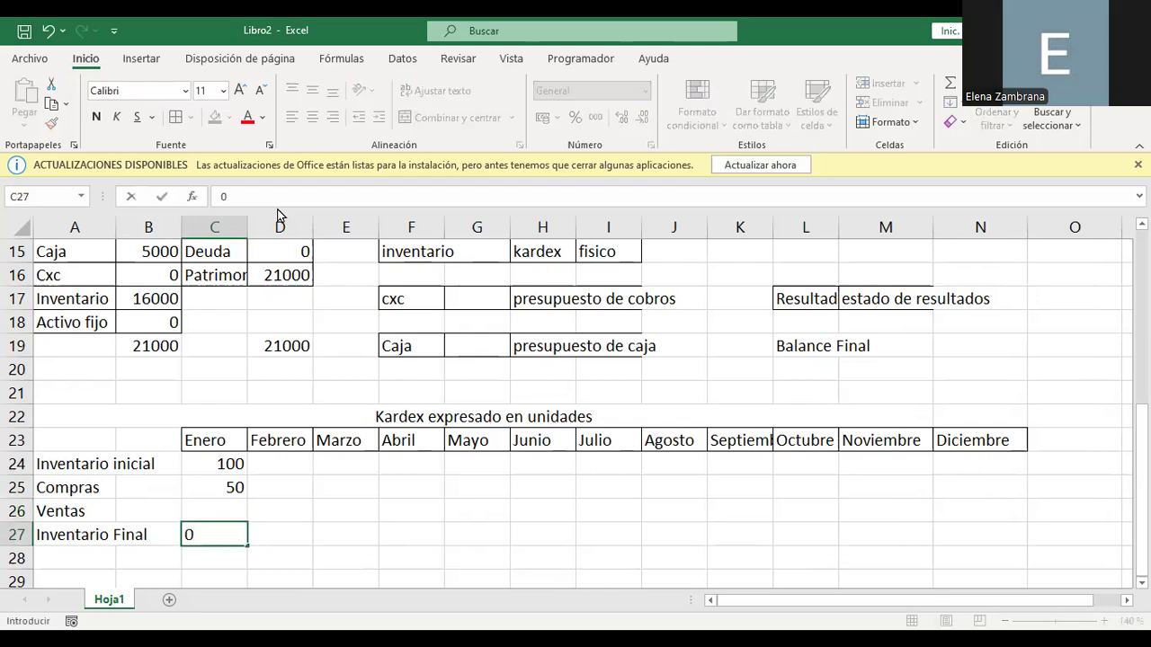
key(BackSpace)
key(Return)
key(Up)
key(Up)
key(Down)
key(Down)
key(Down)
key(Down)
Link Enero's Ventas in C26 to Enero's monthly demand with the formula =A11.
key(Up)
key(Up)
key(Up)
key(Up)
text(=)
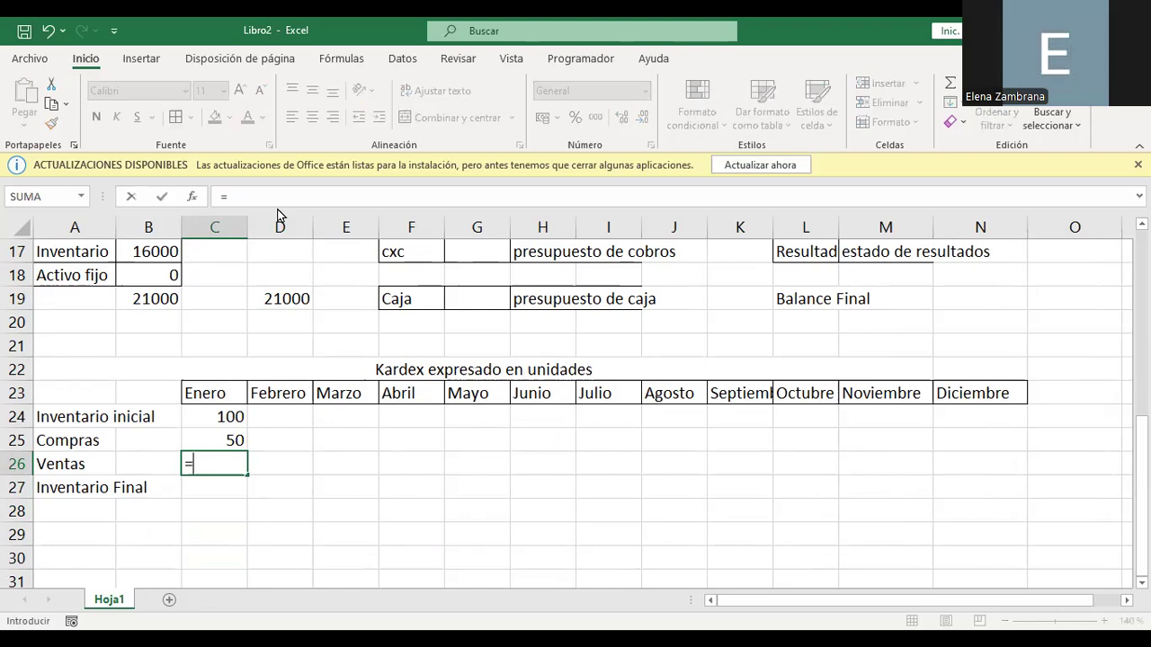
click(217, 346)
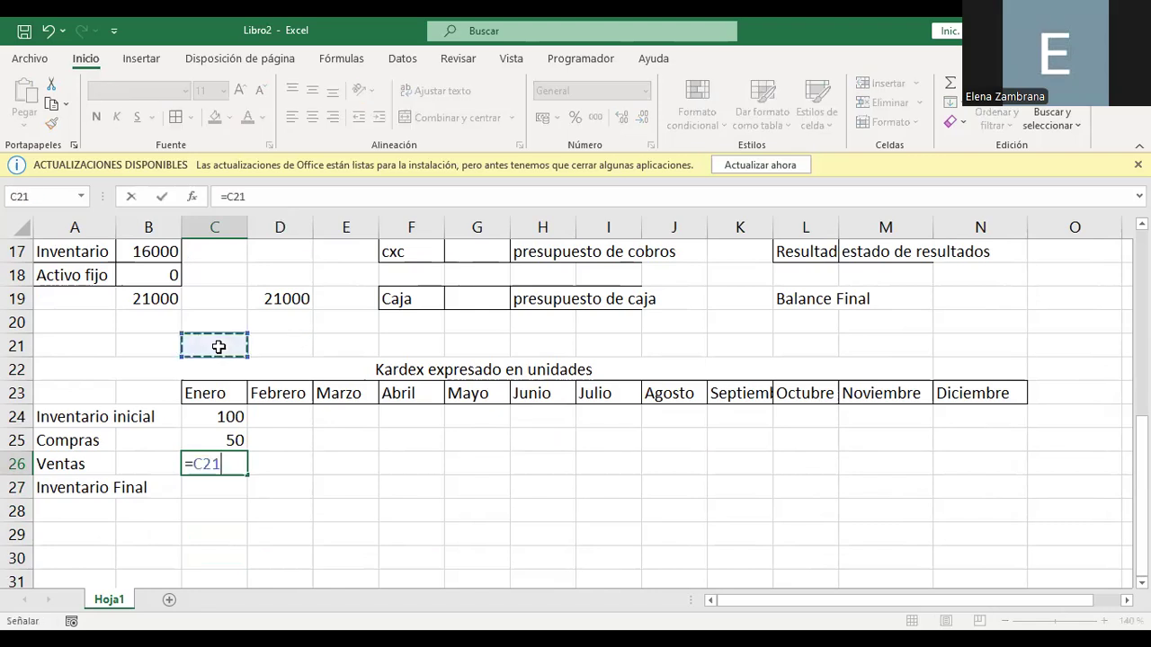
key(Up)
key(Up)
key(Up)
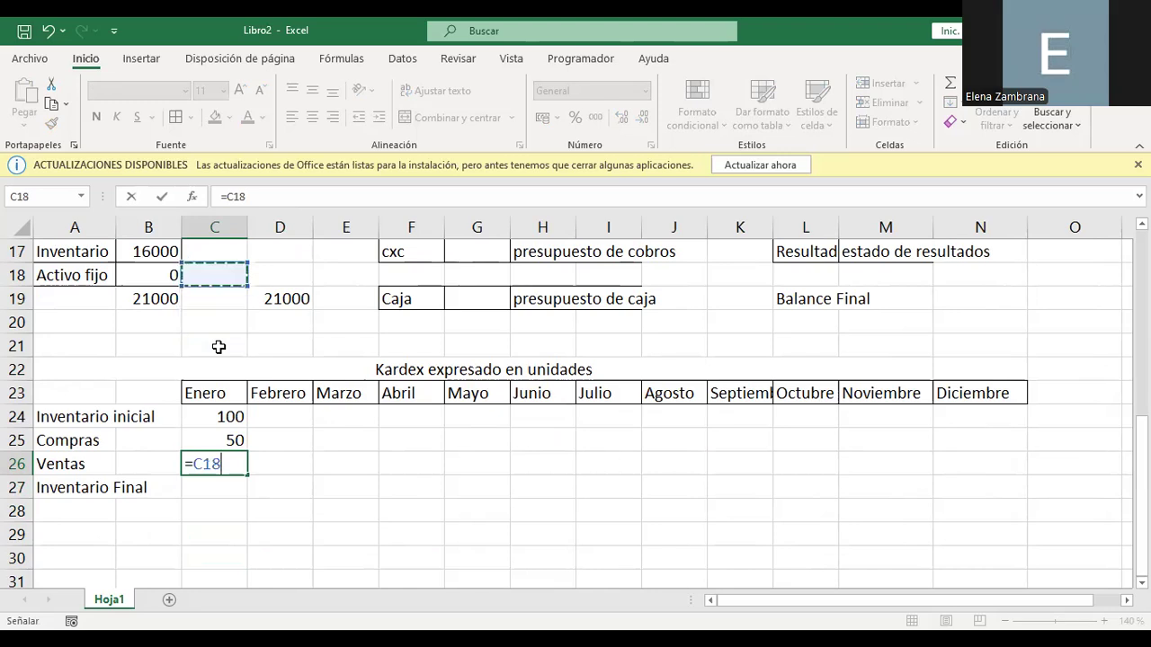
key(Up)
key(Up)
key(Up)
key(Up)
key(Up)
key(Up)
key(Up)
key(Up)
key(Up)
key(Left)
key(Left)
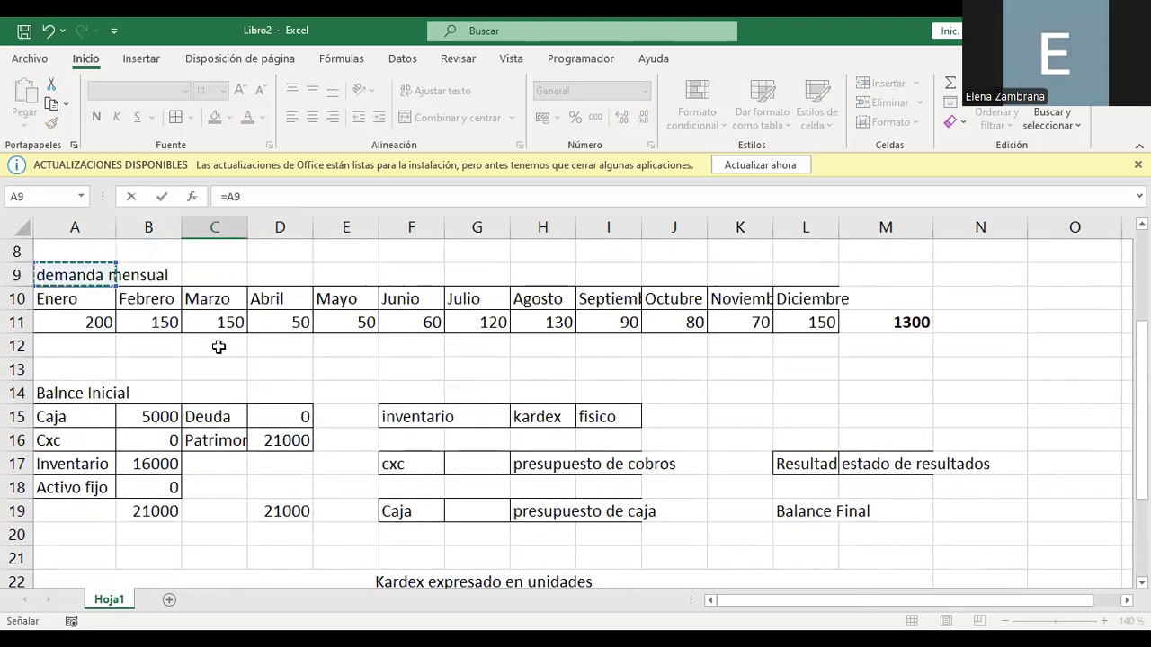
key(Down)
key(Down)
key(Return)
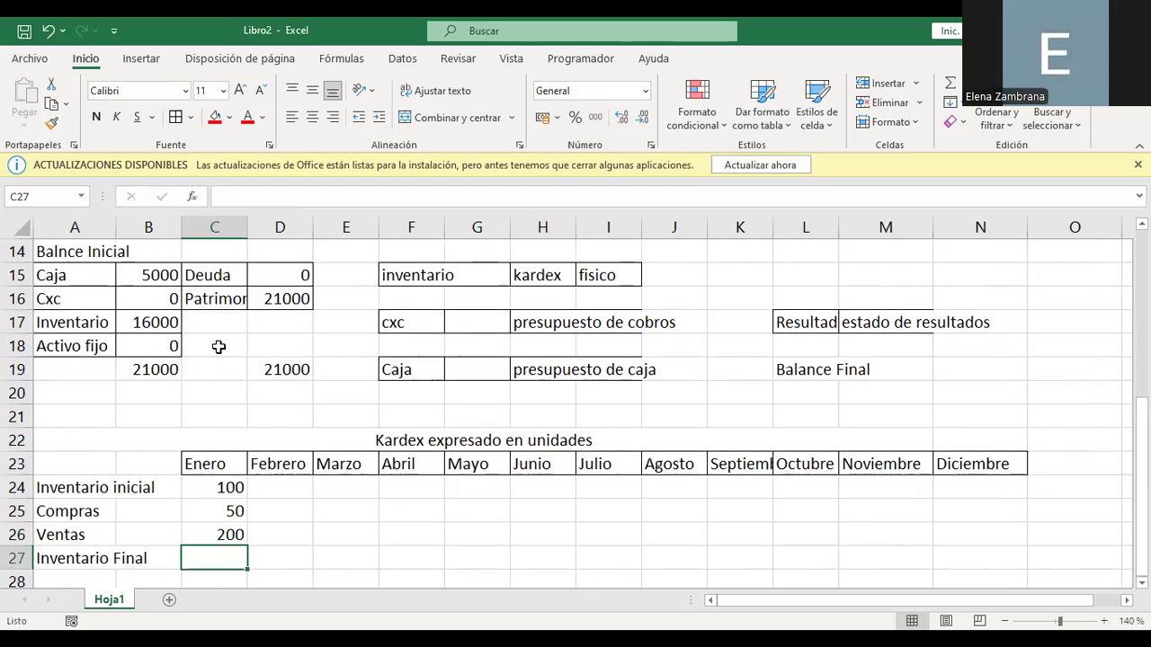
Review Enero's Kardex entries in C24:C26 and the monthly demand figures from Enero to Diciembre in row 11.
click(202, 487)
mouse_move(202, 487)
mouse_down()
mouse_move(198, 509)
mouse_move(203, 484)
mouse_up()
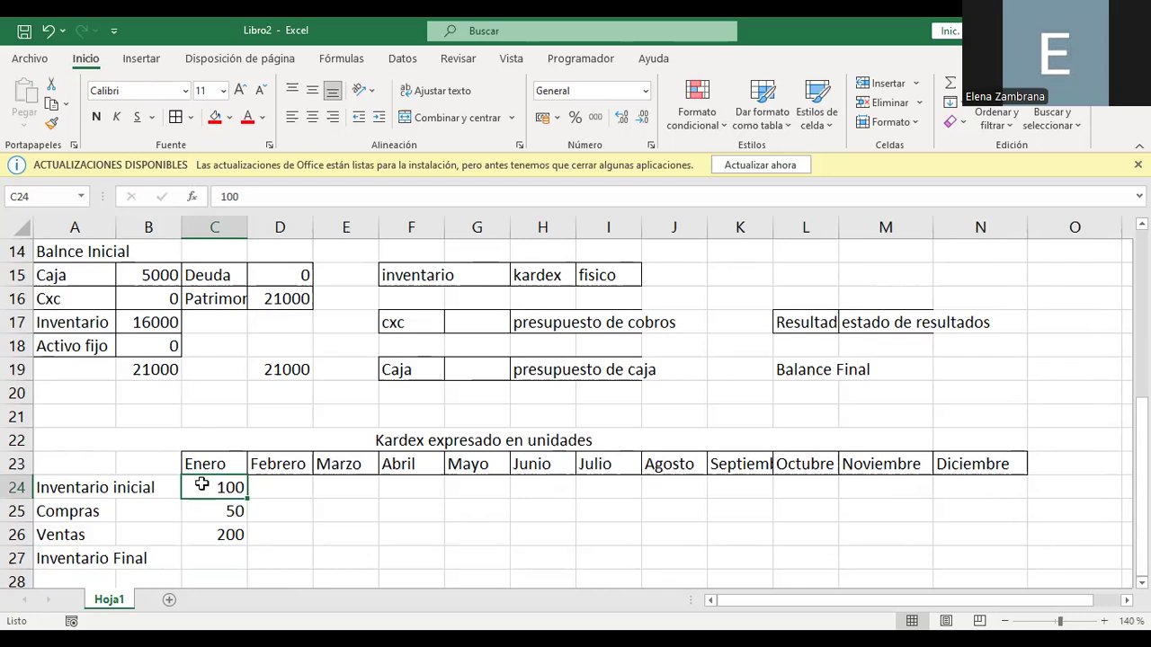
key(Down)
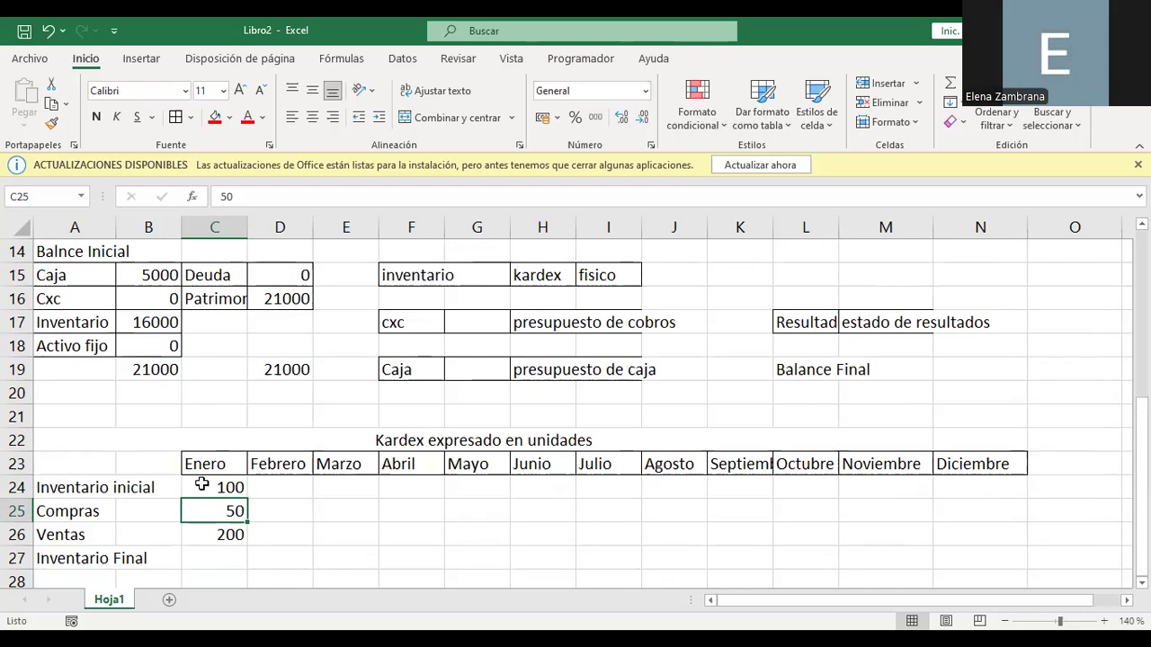
key(Down)
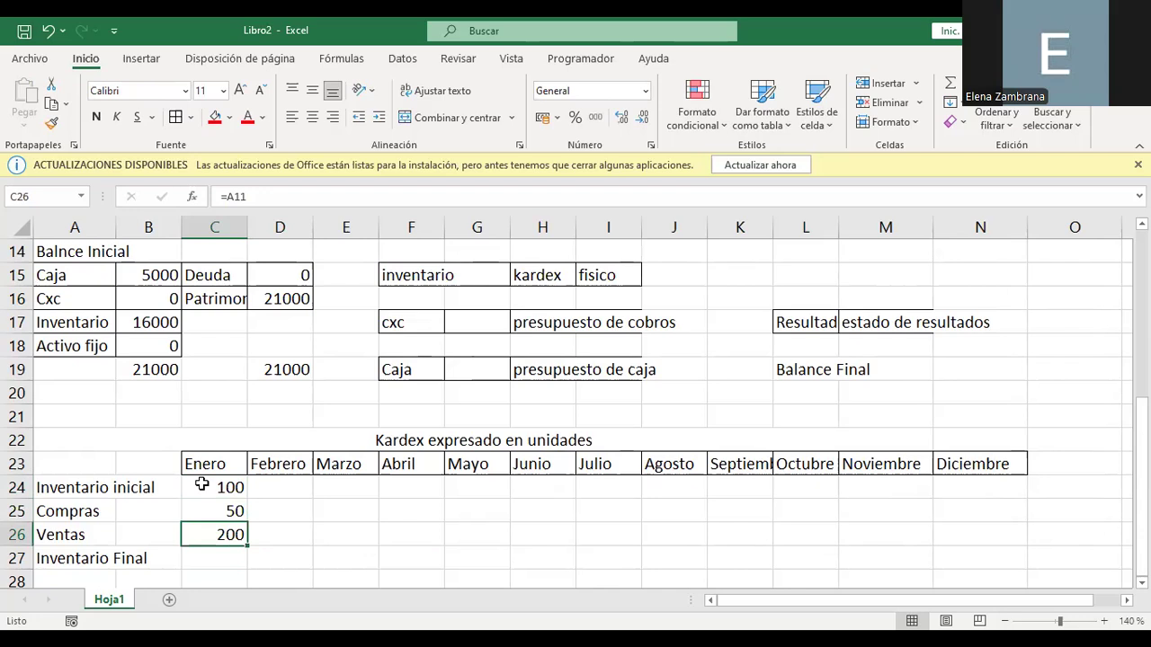
key(Up)
key(Up)
key(Up)
key(Up)
key(Up)
key(Up)
key(Up)
key(Up)
key(Up)
key(Up)
key(Up)
key(Up)
key(Up)
key(Up)
key(Up)
key(Up)
key(Up)
key(Up)
key(Up)
key(Up)
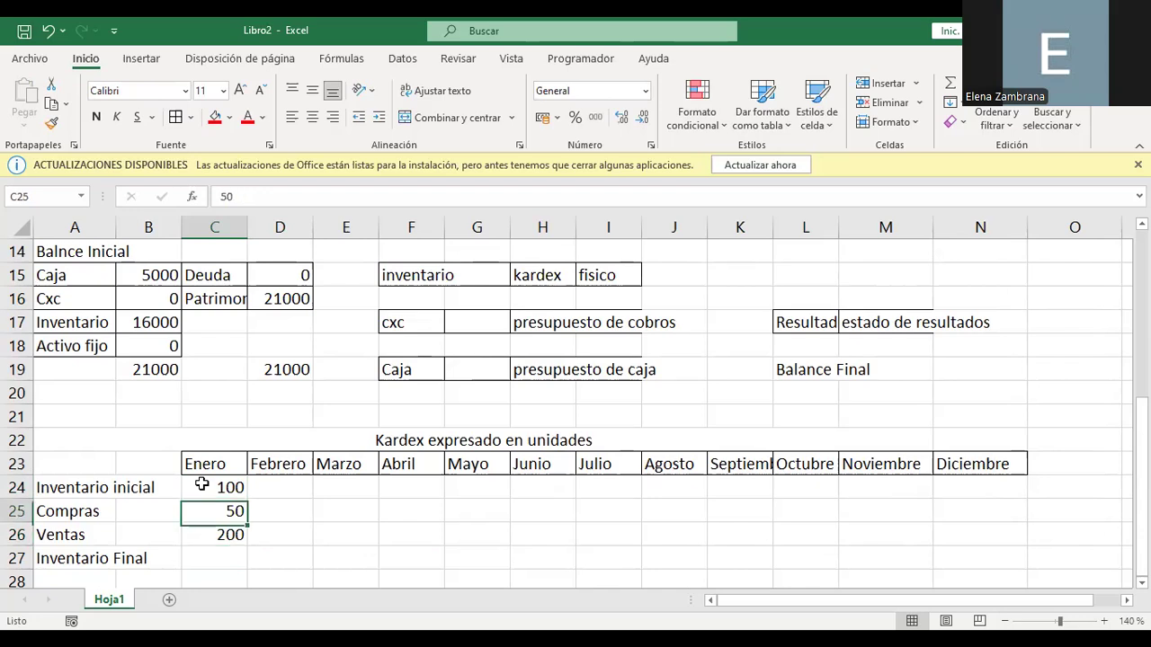
key(Down)
key(Down)
key(Down)
key(Down)
key(Down)
key(Down)
key(Down)
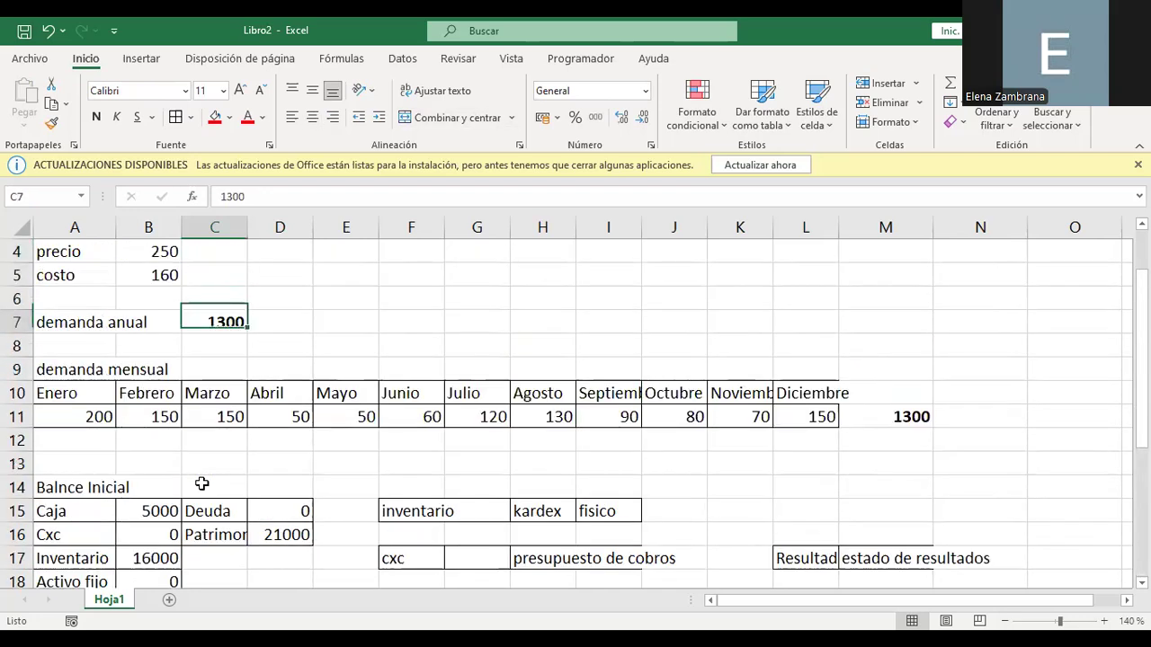
key(Left)
key(Left)
key(Right)
key(Right)
key(Right)
key(Right)
key(Right)
key(Right)
key(Right)
key(Right)
key(Right)
key(Right)
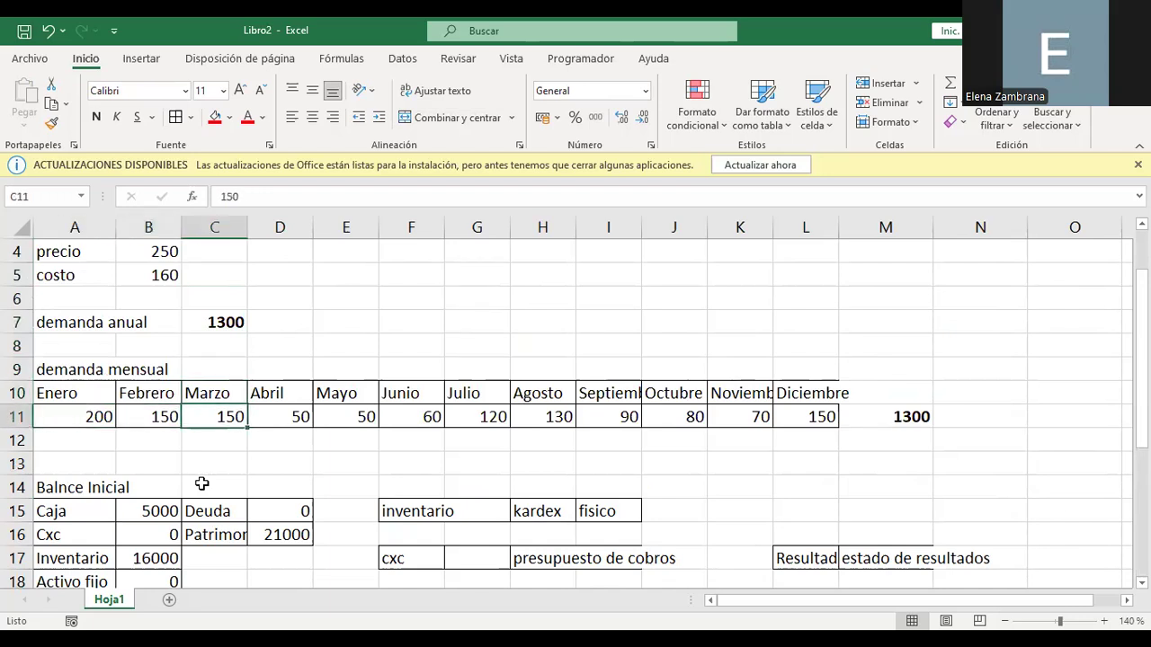
key(Right)
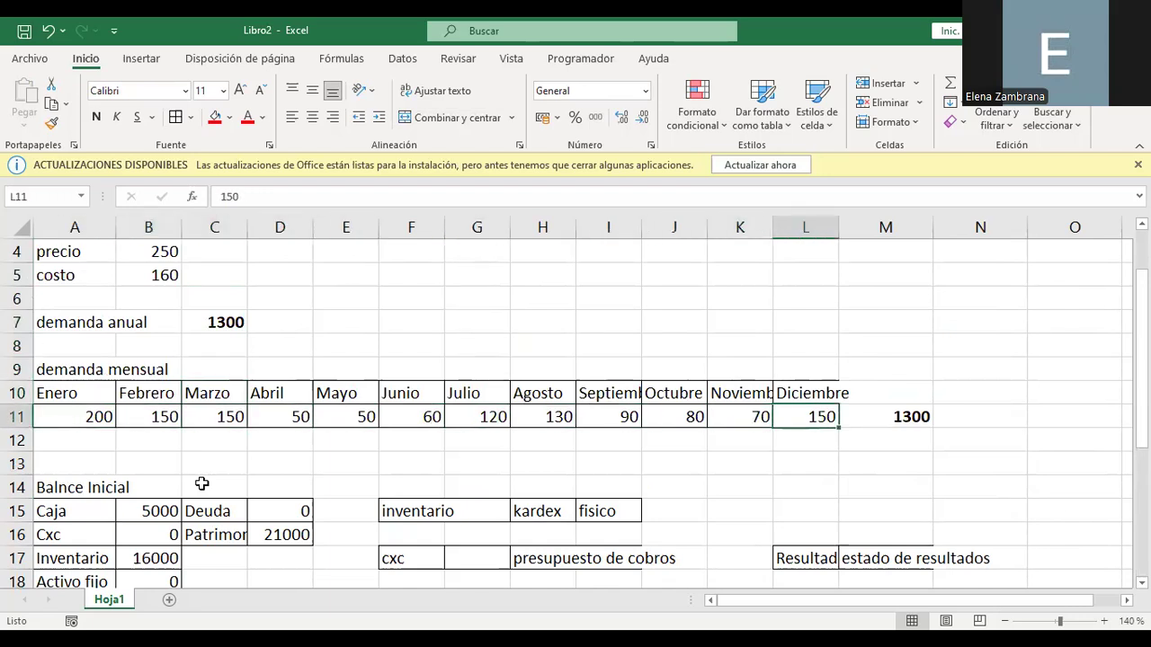
key(Left)
key(Left)
key(Left)
key(Left)
key(Left)
key(Left)
key(Left)
key(Left)
key(Left)
key(Left)
key(Left)
Set Enero's Compras in C25 to 120 units and check the sum of Inventario inicial and Compras in C24:C25.
key(Down)
key(Down)
key(Down)
key(Down)
key(Down)
key(Down)
key(Down)
key(Down)
key(Down)
key(Down)
key(Down)
key(Down)
key(Down)
key(Down)
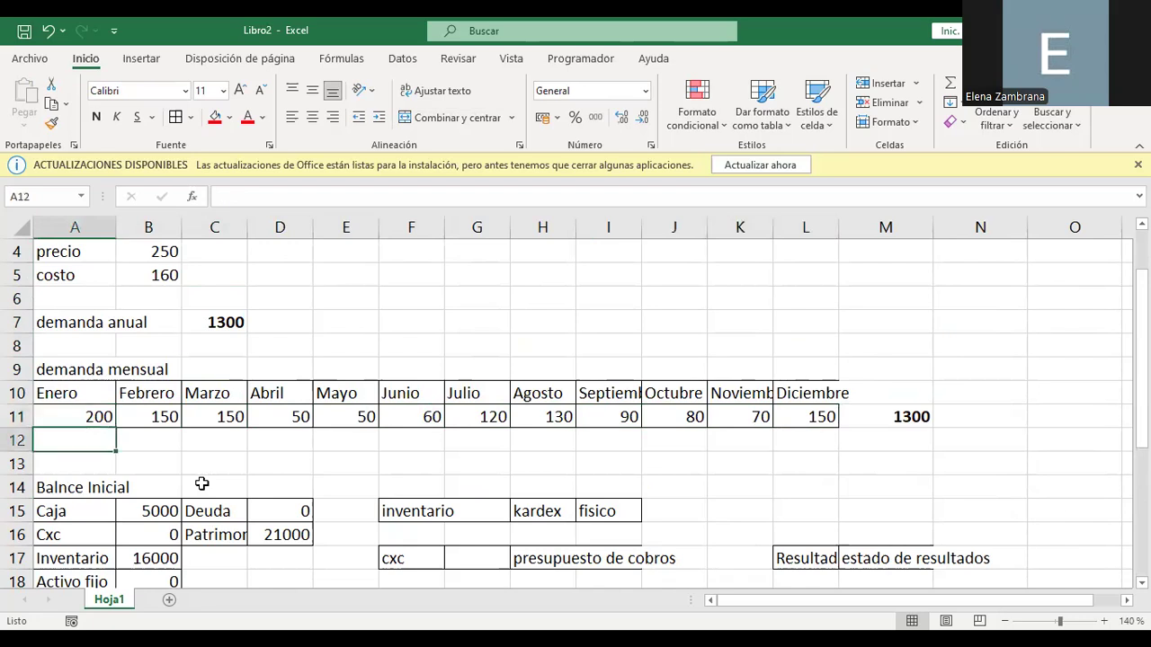
key(Right)
key(Right)
key(Right)
key(Left)
key(Down)
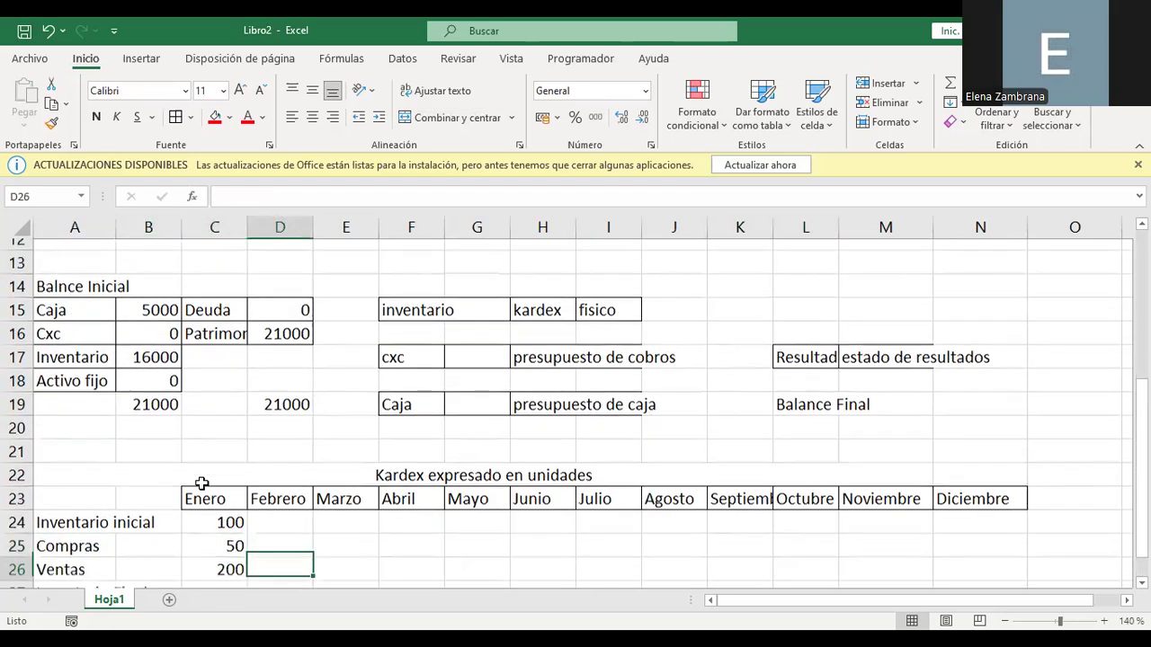
key(Up)
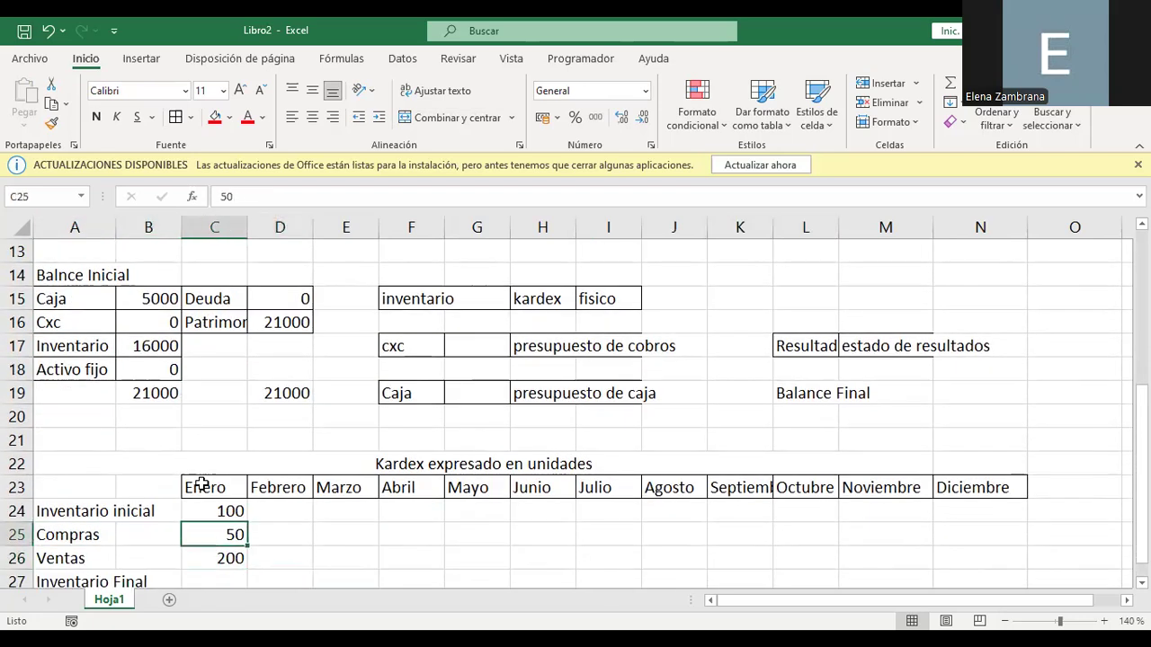
text(120)
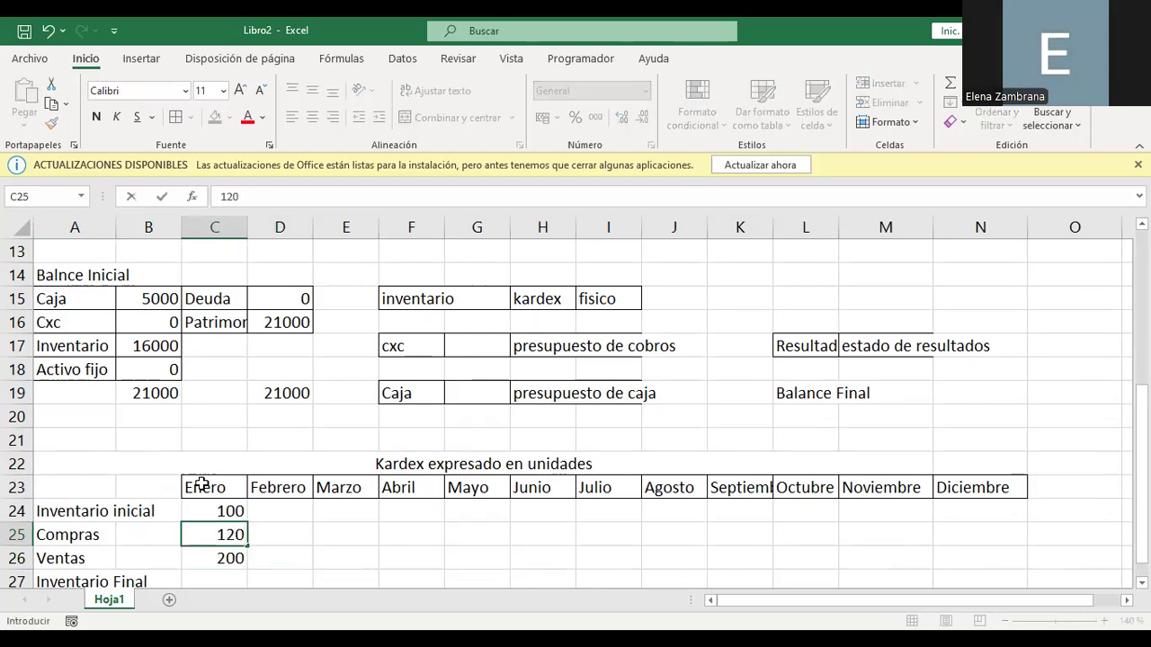
key(Return)
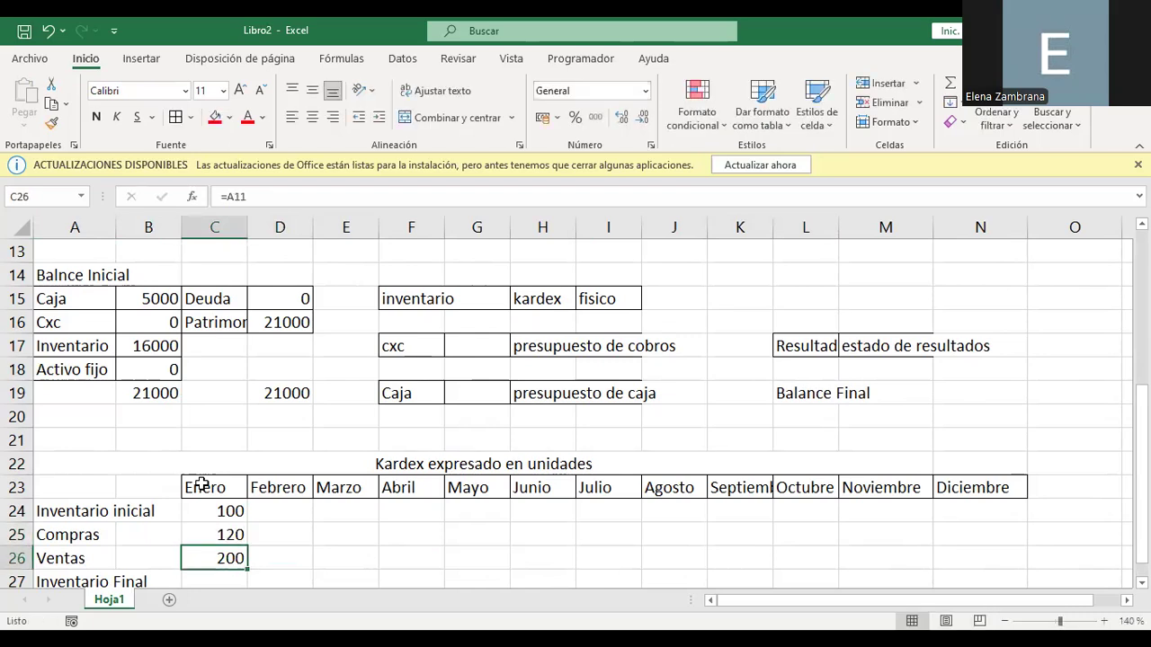
drag(215, 513, 214, 528)
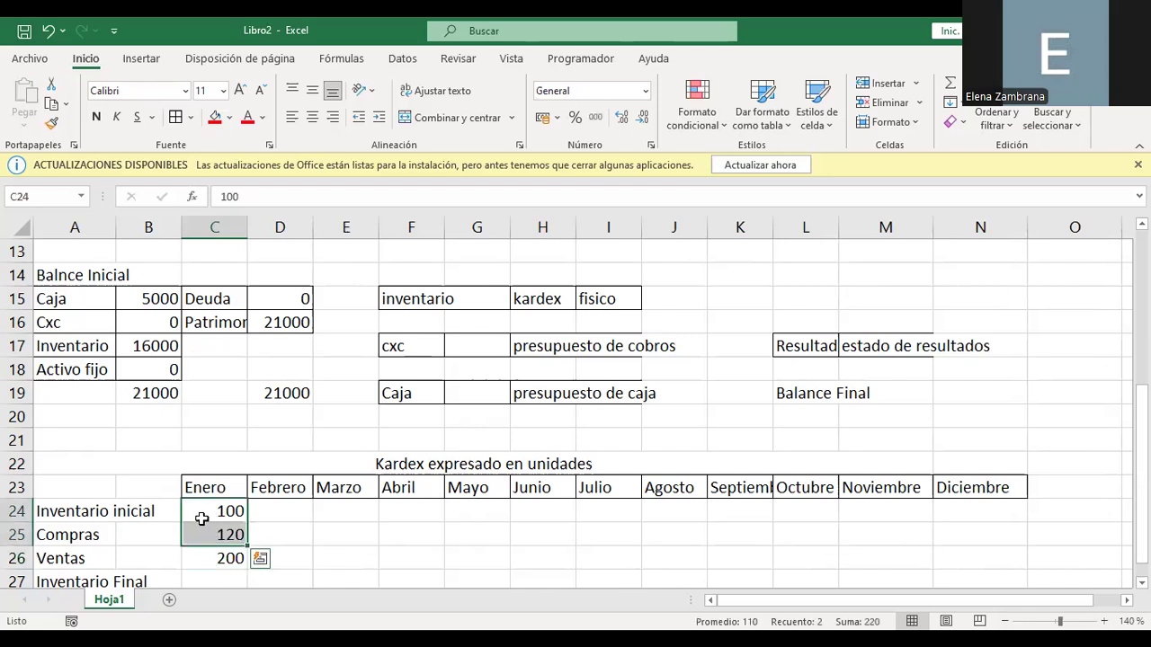
click(202, 519)
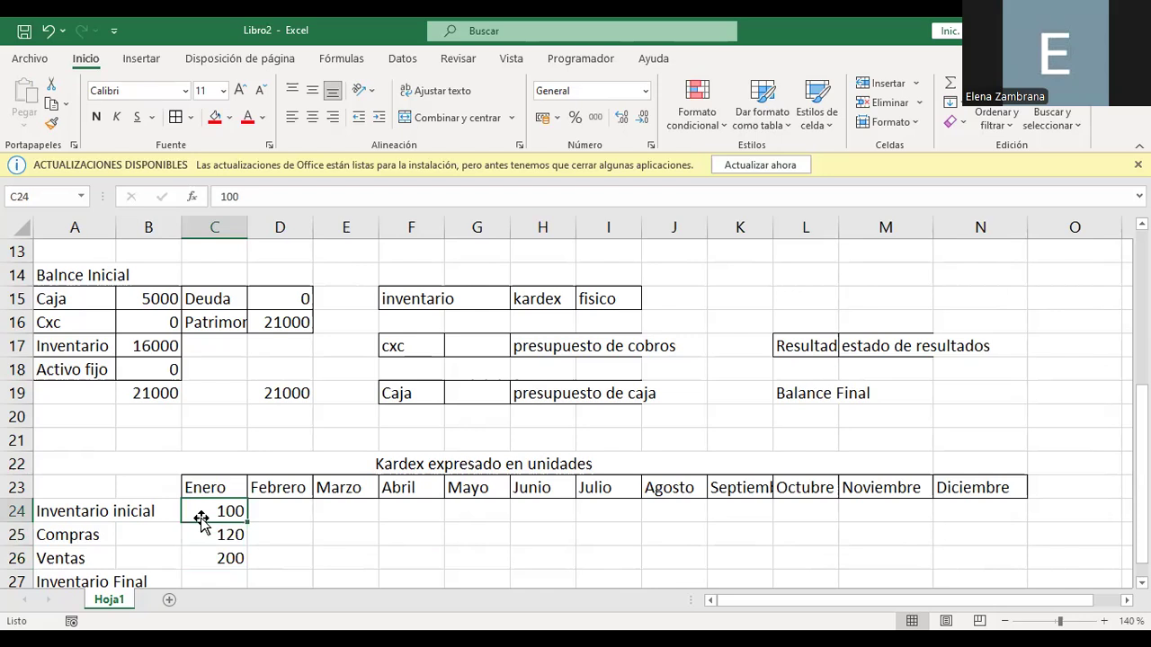
Calculate Enero's Inventario Final in C27 as opening stock plus purchases minus sales with the formula =C24+C25-C26.
click(197, 557)
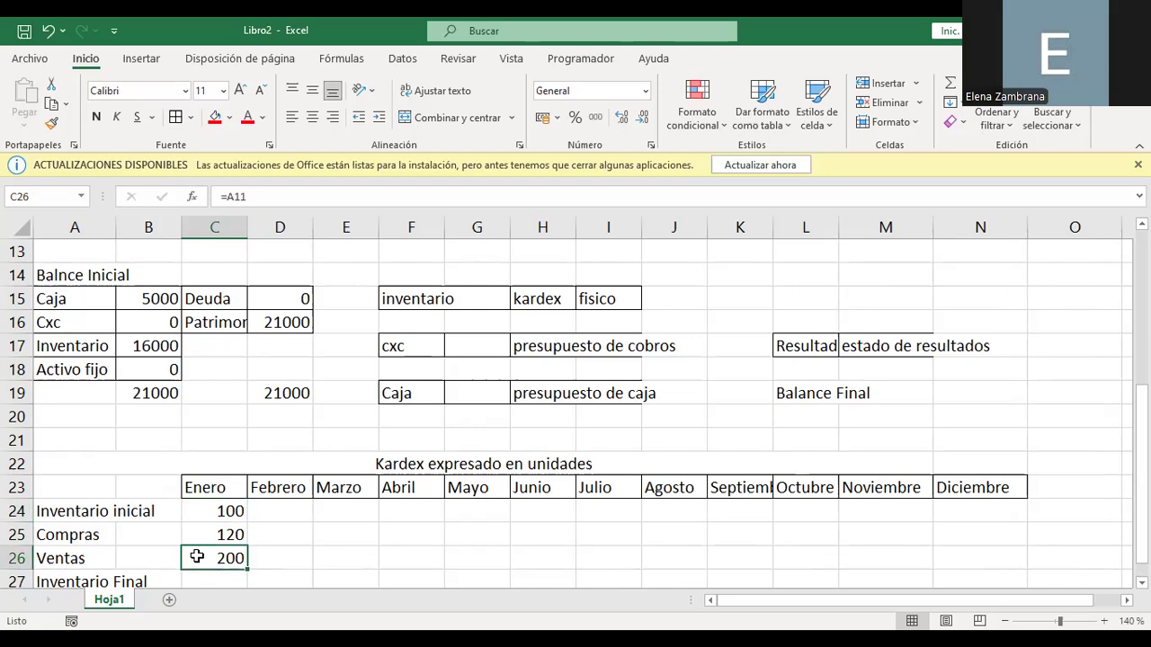
key(Down)
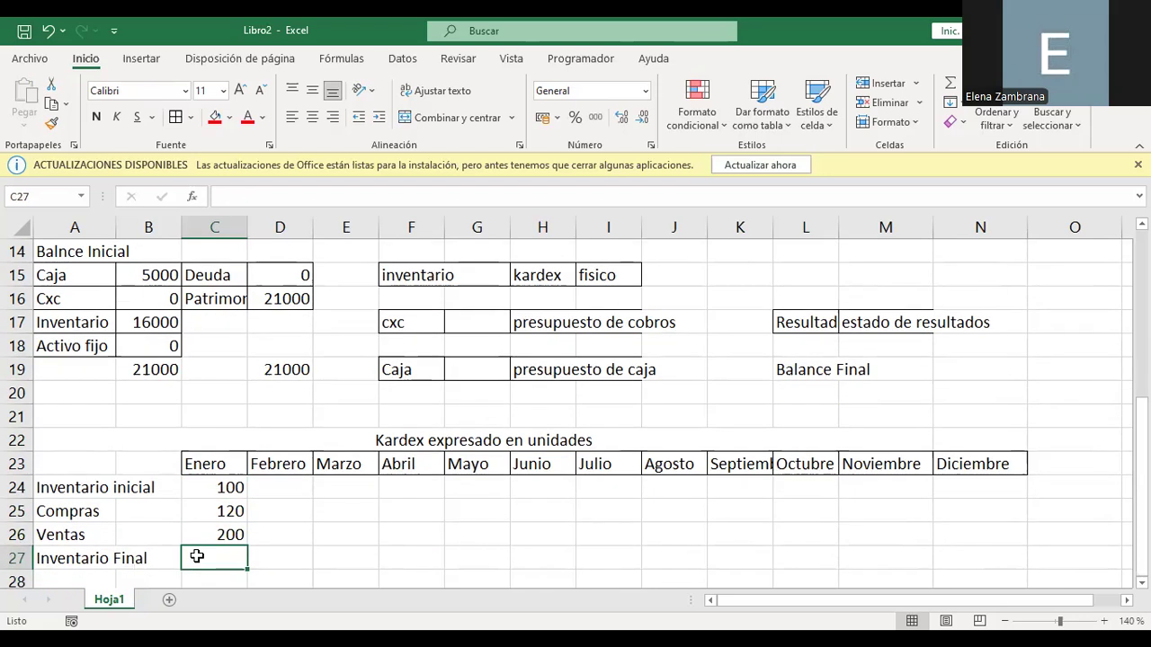
text(=)
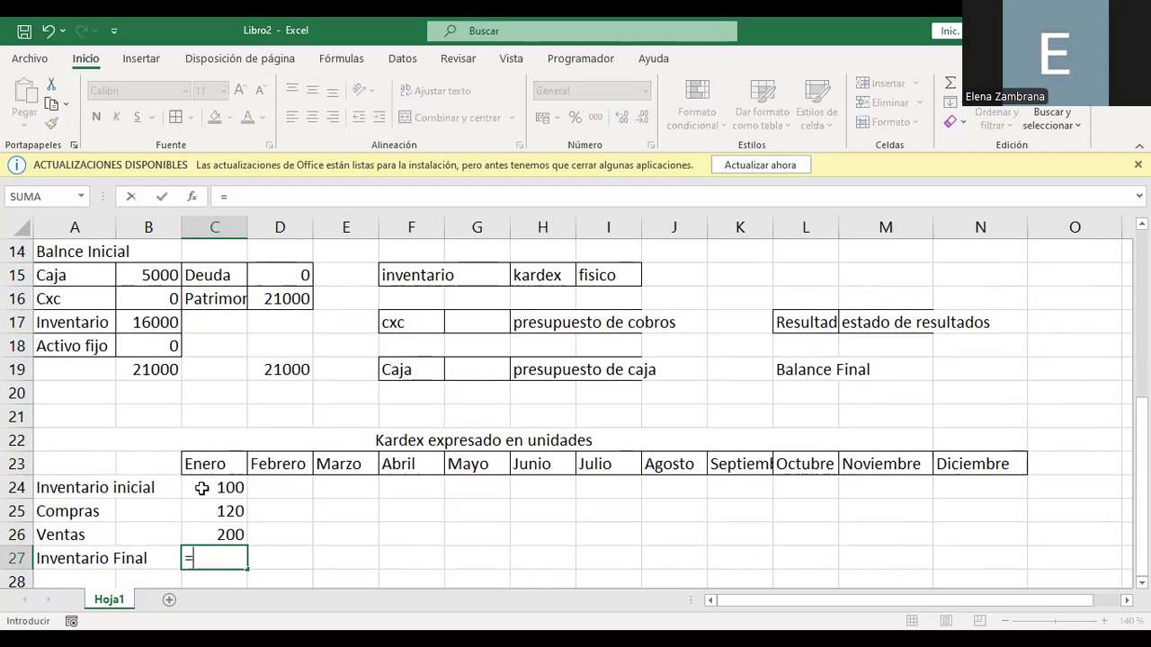
click(207, 489)
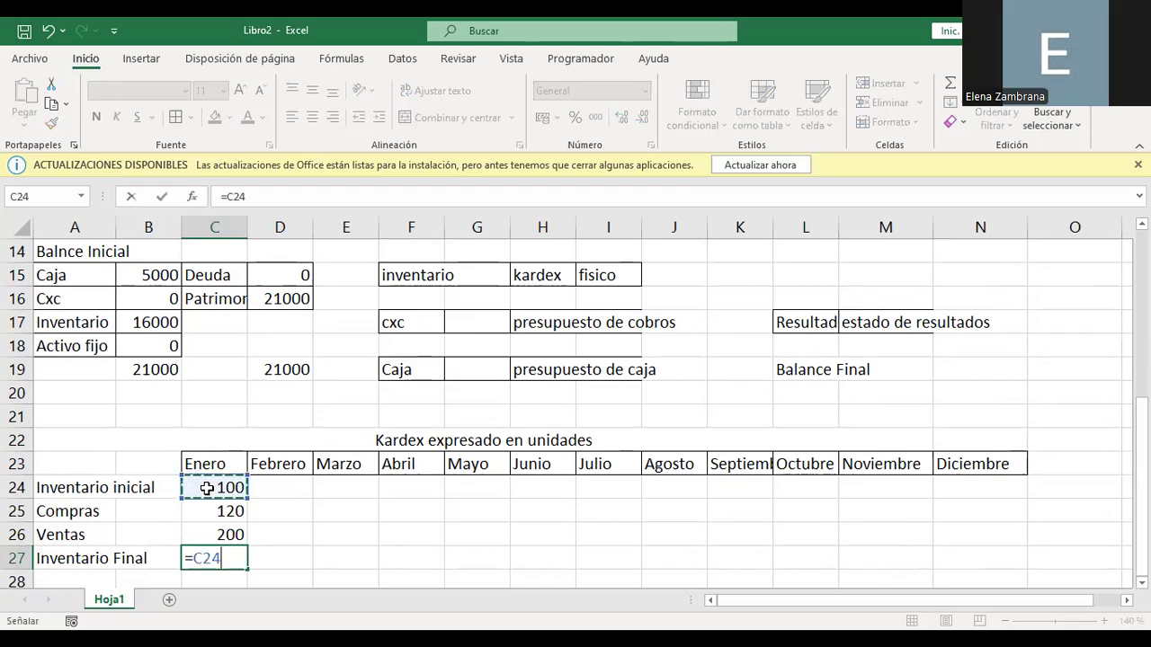
text(+)
click(202, 510)
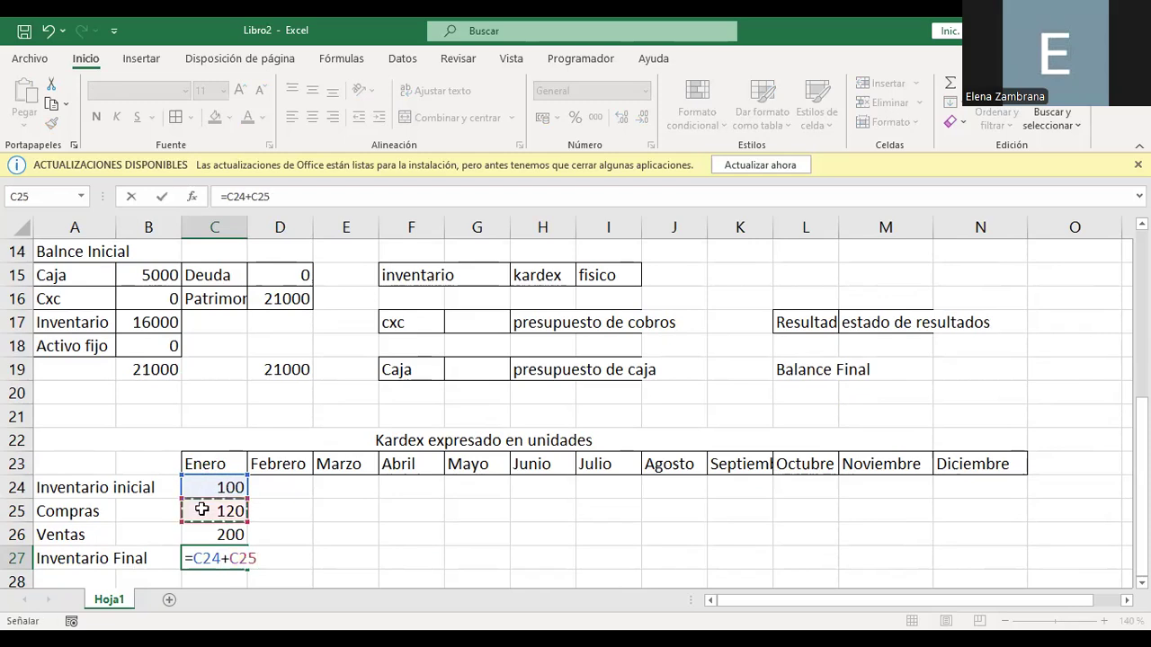
text(-)
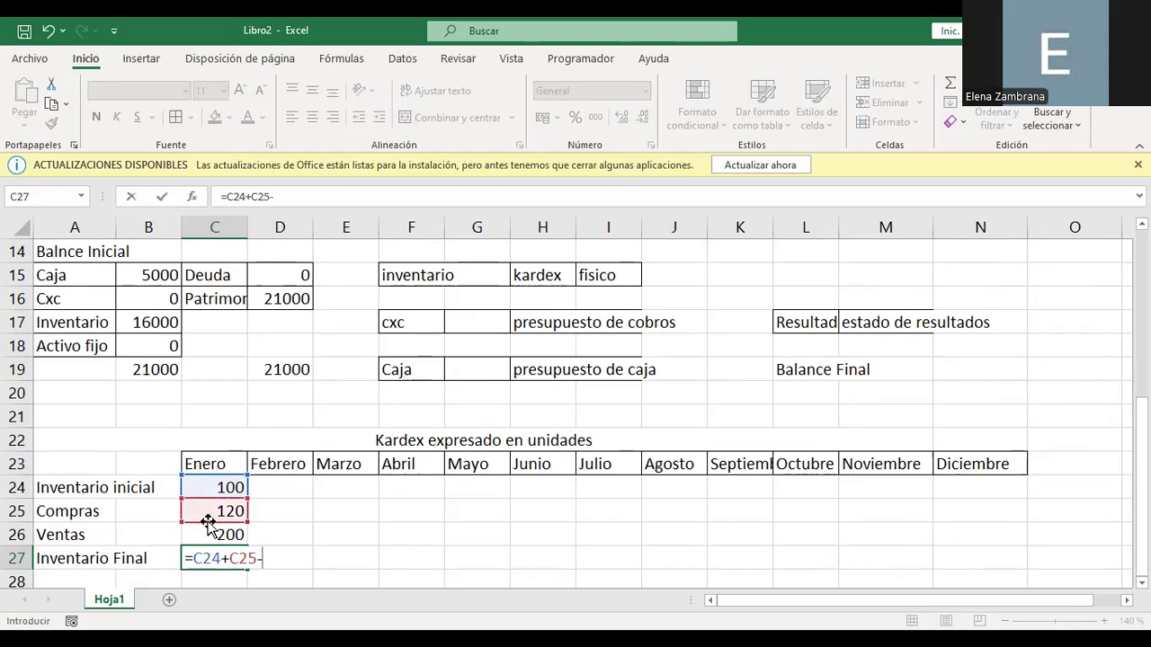
click(207, 532)
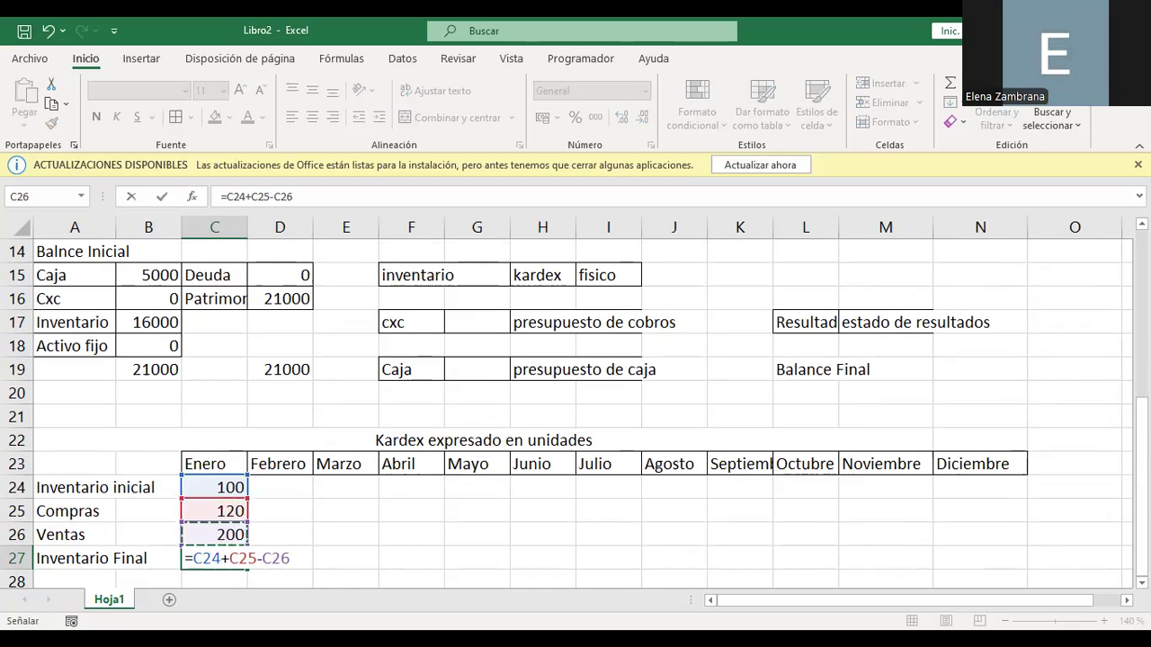
key(Return)
Link Febrero's Inventario inicial in D24 to Enero's Inventario Final with the formula =C27.
click(214, 534)
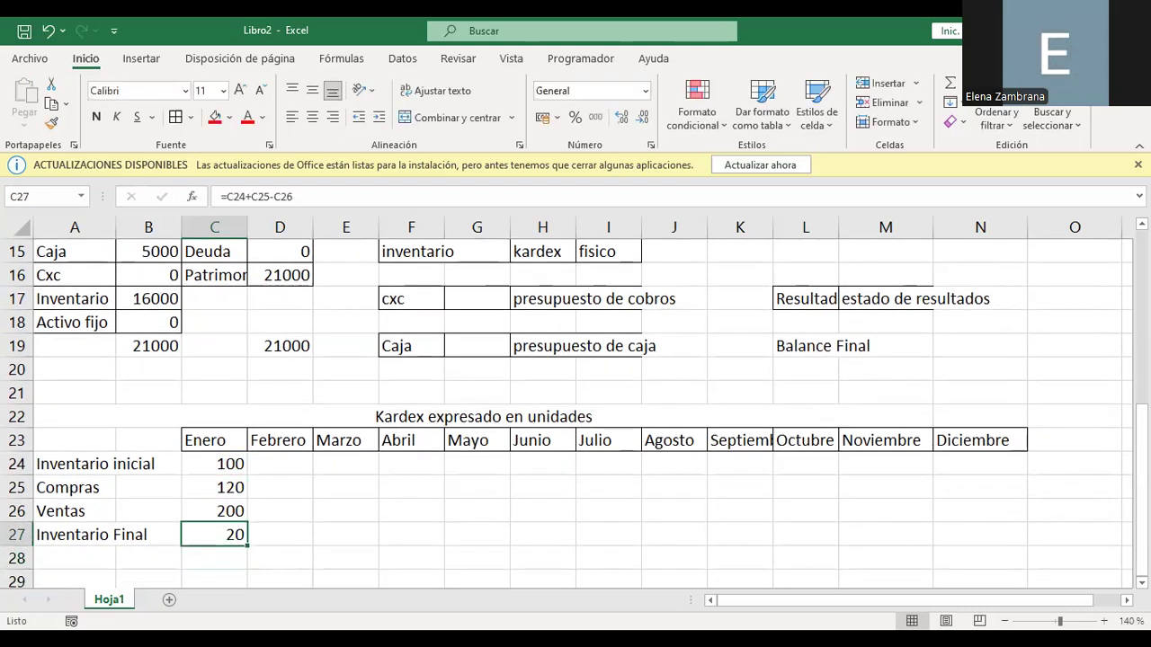
key(Right)
key(Up)
key(Up)
key(Up)
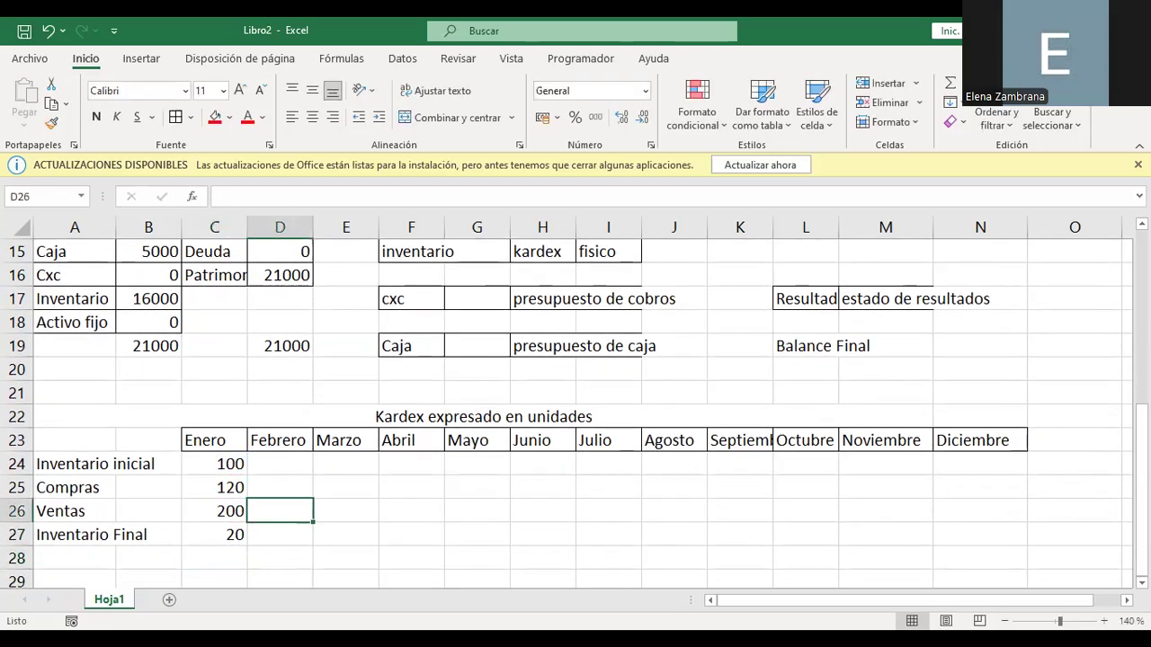
text(=)
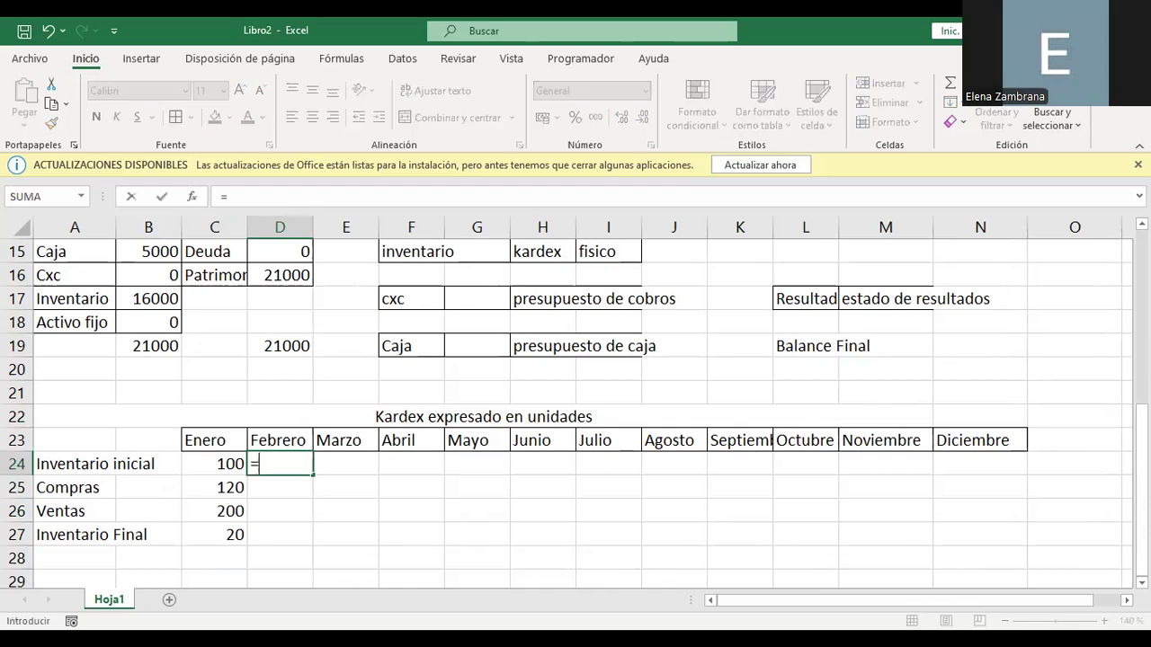
click(228, 534)
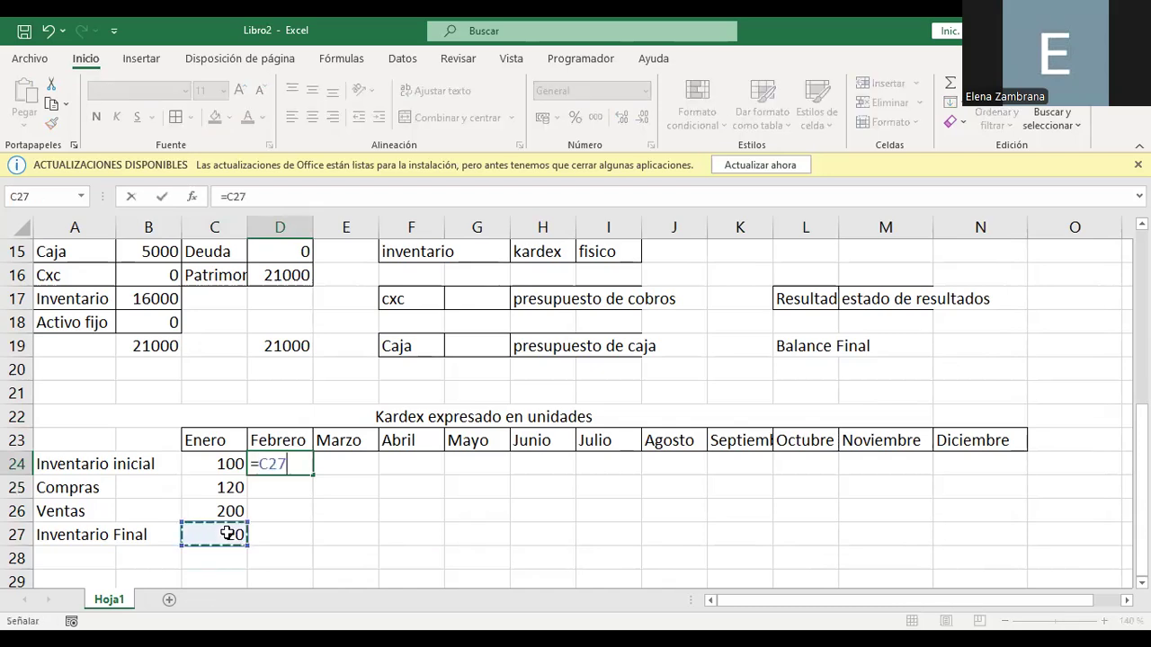
key(Return)
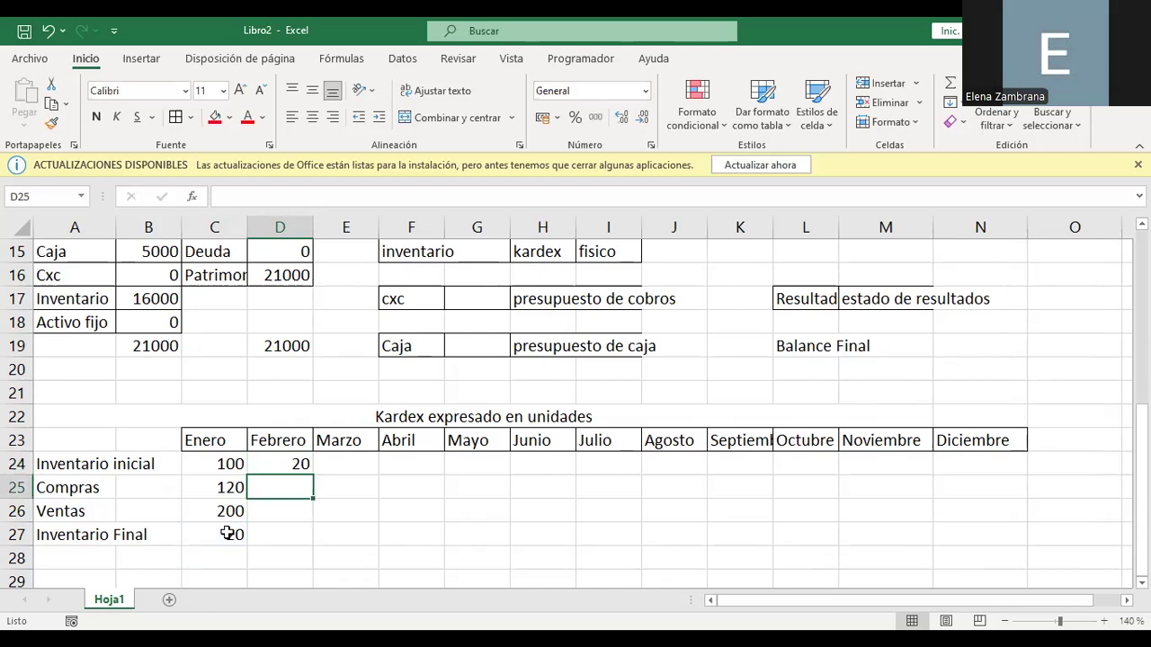
Enter 120 units as Febrero's Compras in D25 and link Marzo's Compras in E25 to it with the formula =D25.
text(120ç)
key(Return)
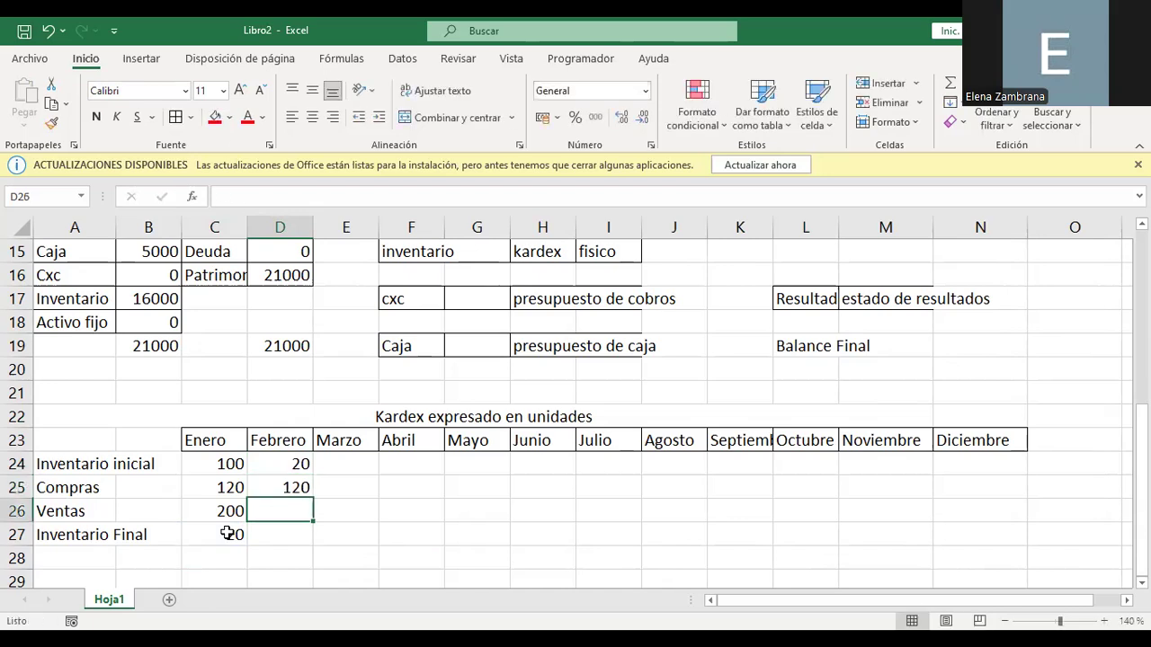
key(Right)
key(Up)
text(=)
click(301, 487)
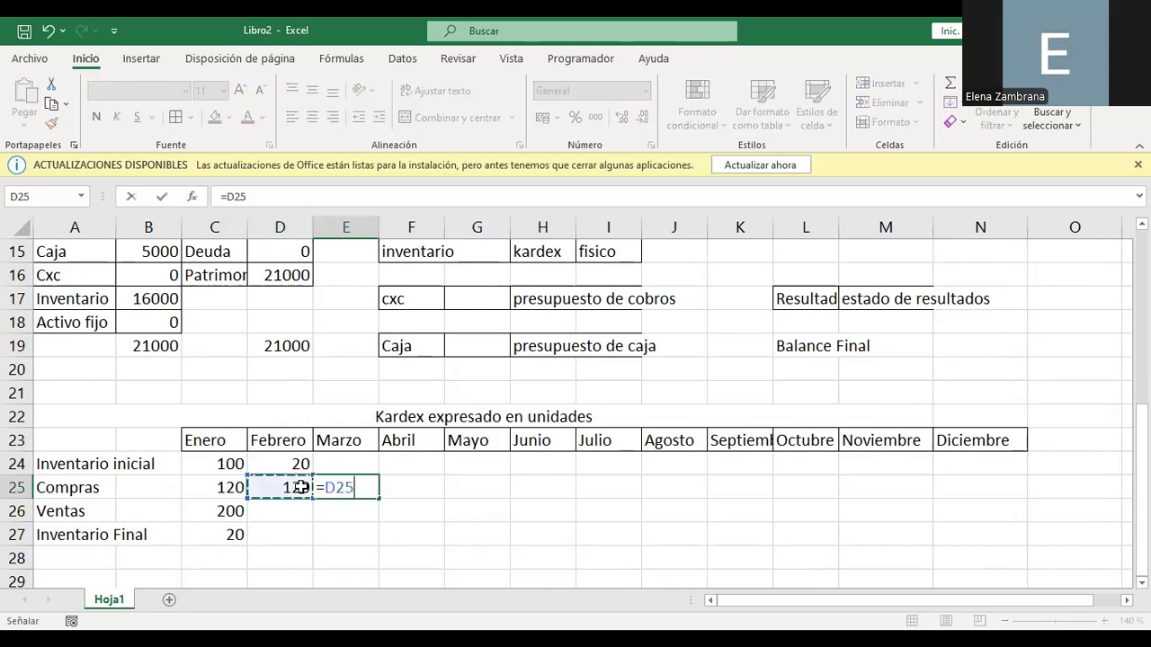
key(Return)
Copy Marzo's Compras formula from E25 across the row through Diciembre in N25.
click(346, 485)
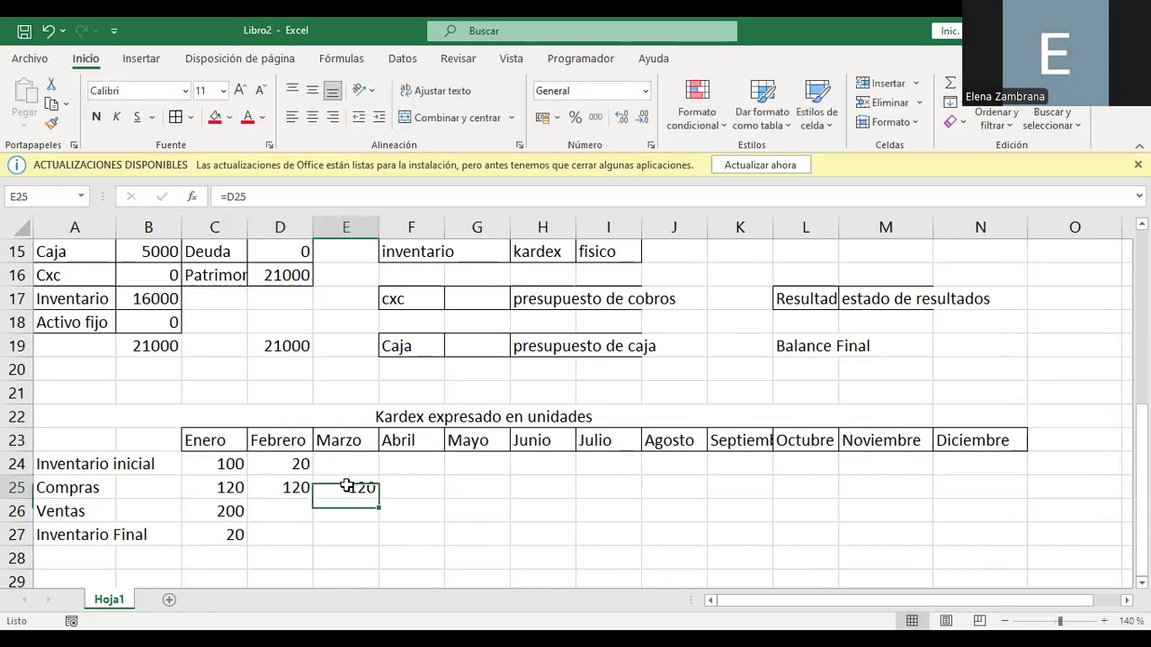
drag(379, 506, 998, 481)
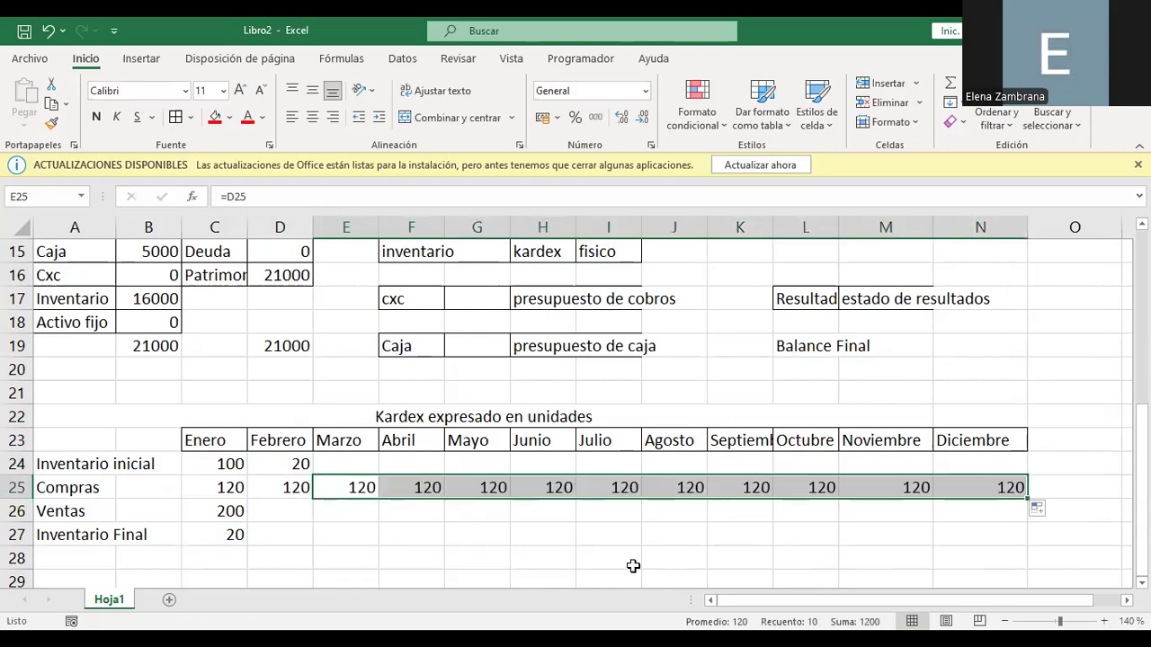
click(551, 575)
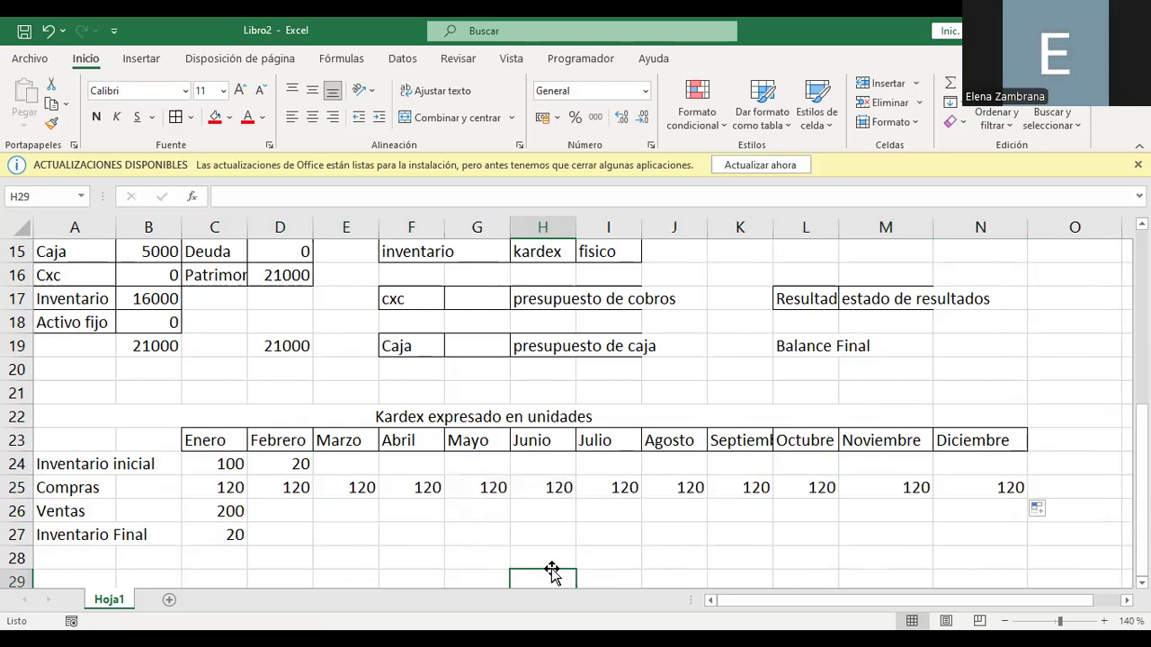